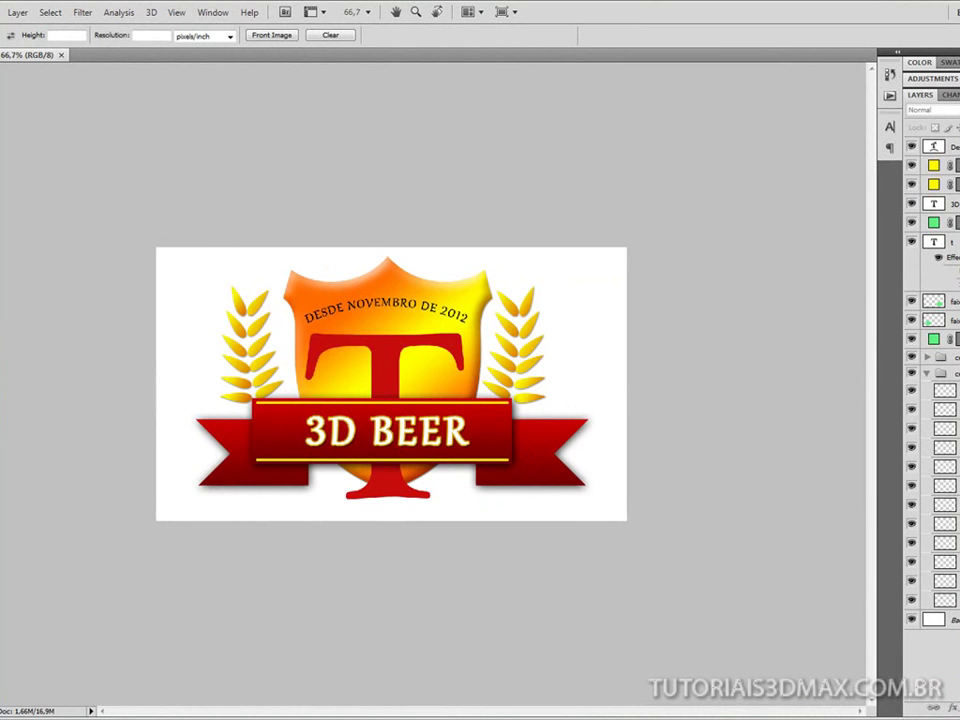
- Leave the Crop tool and switch to the Move tool (V) for repositioning label layers
key("v")
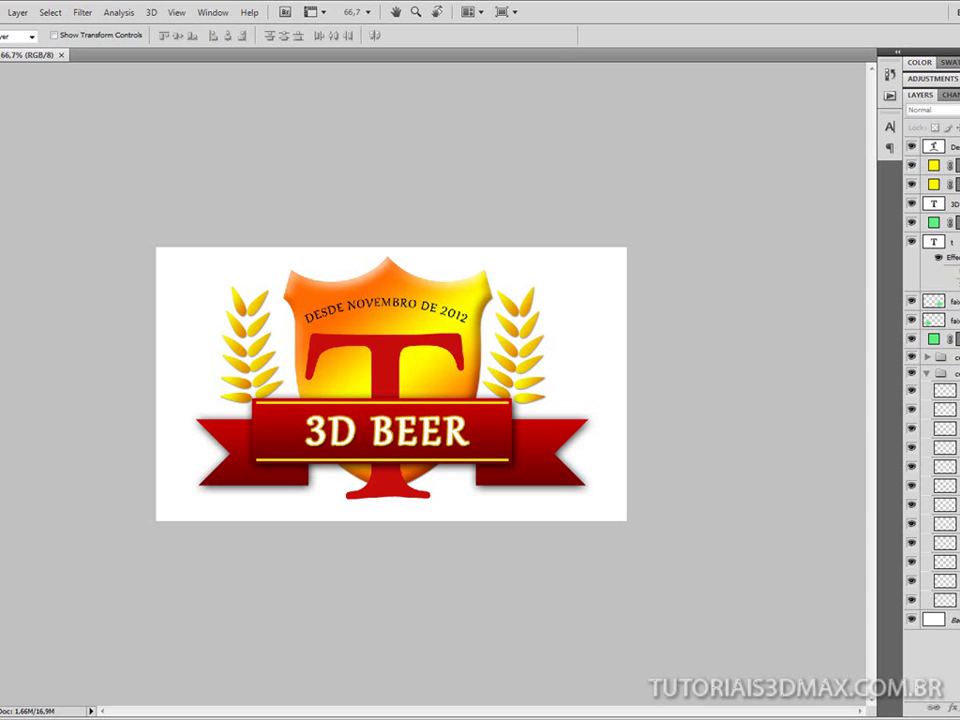
- Turn the Background into a normal layer named 'fundo', check its visibility, and show the layer effects list
double_click(934, 619)
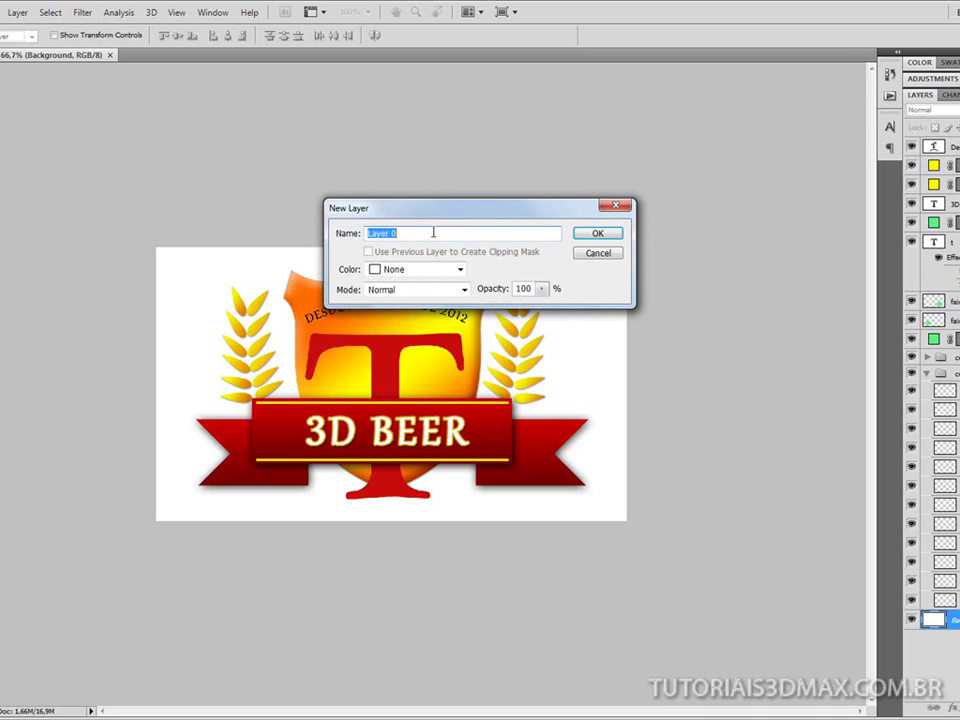
type("fundo")
left_click(598, 238)
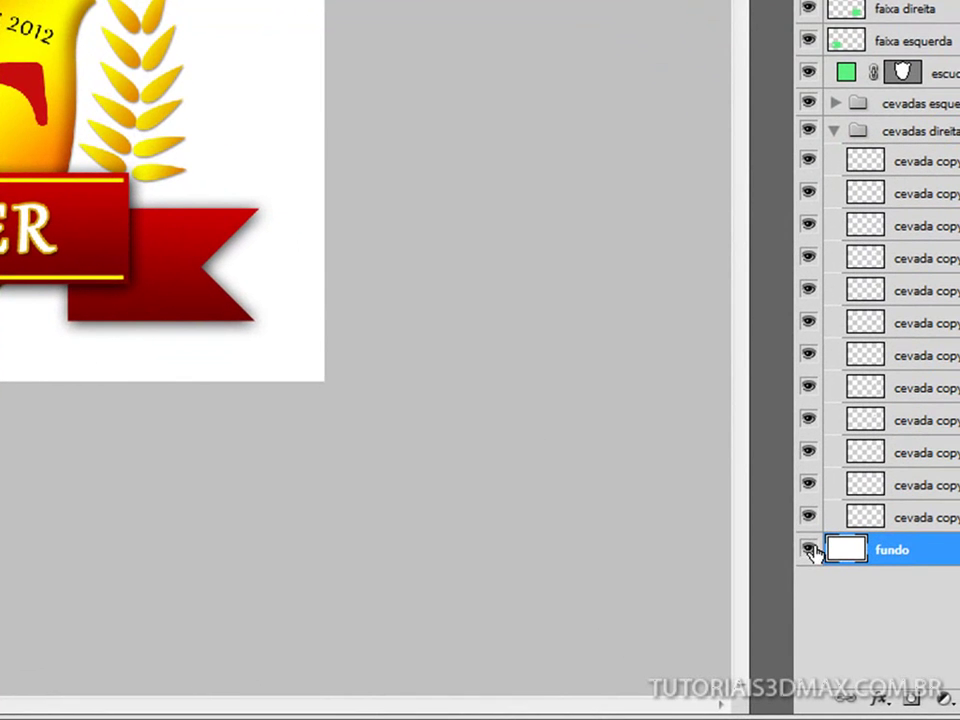
left_click(911, 621)
left_click(809, 550)
left_click(879, 704)
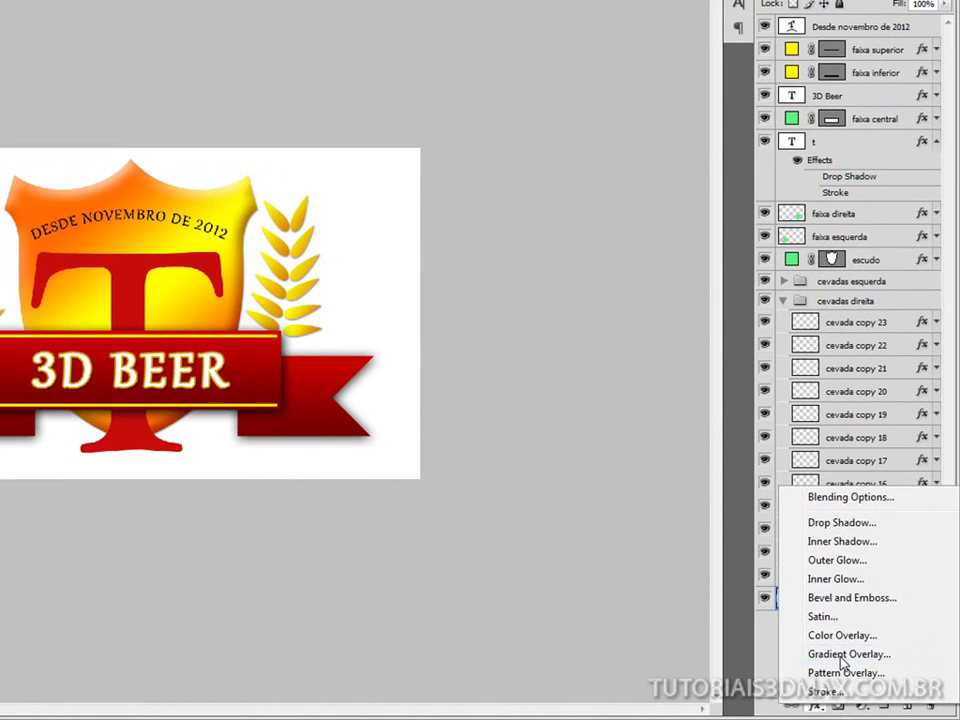
- Add a Gradient Overlay to fundo and set the gradient's left stop to orange
left_click(843, 655)
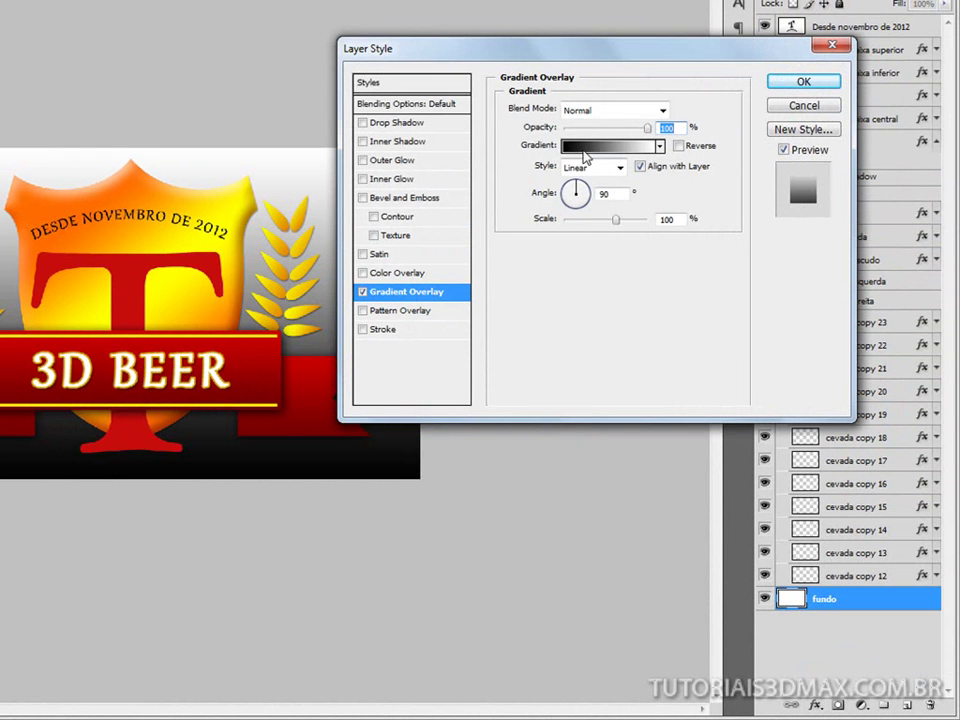
left_click(610, 146)
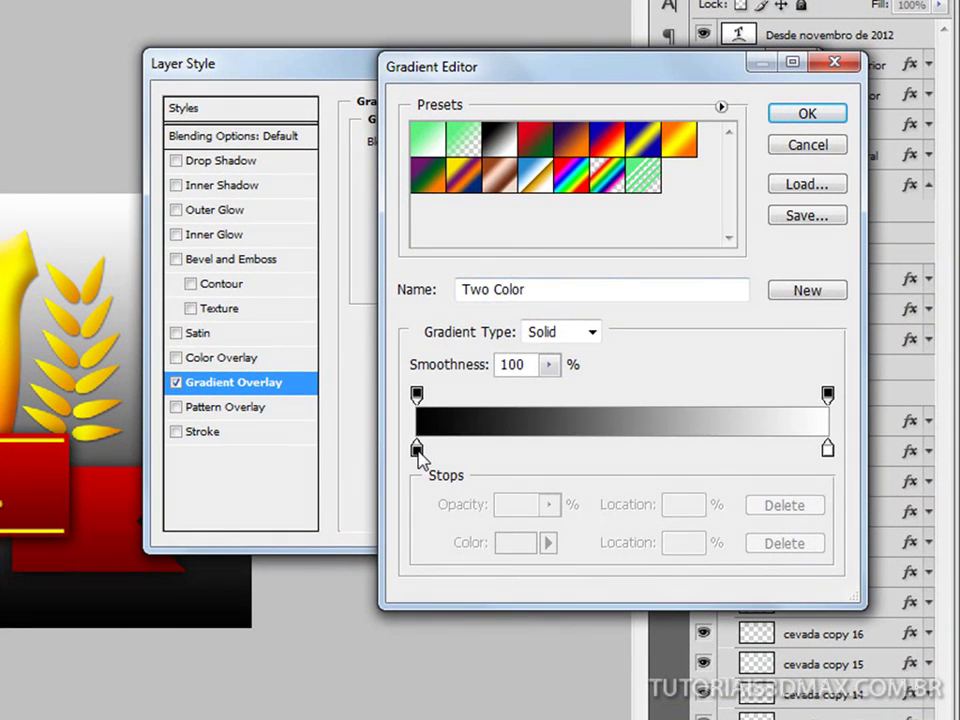
double_click(417, 450)
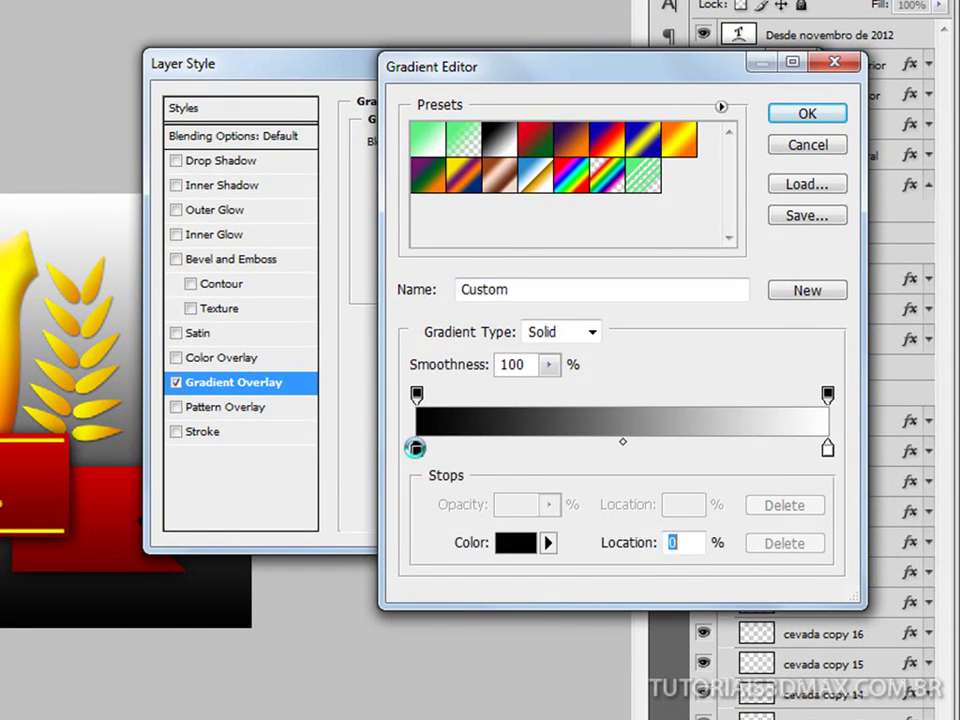
left_click_drag(458, 310, 484, 406)
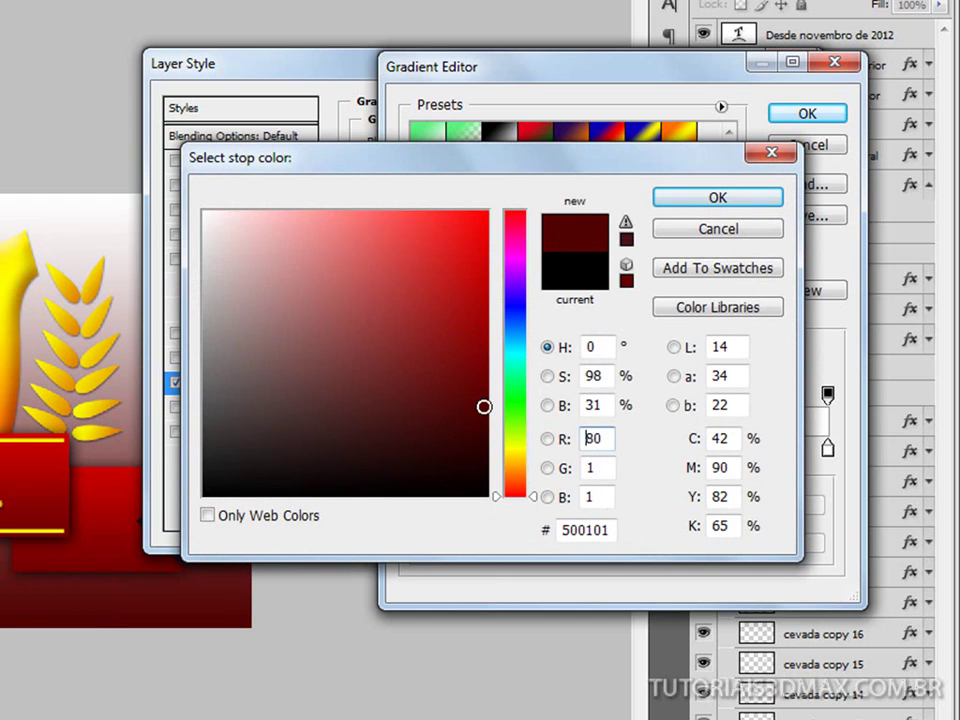
left_click_drag(484, 406, 488, 432)
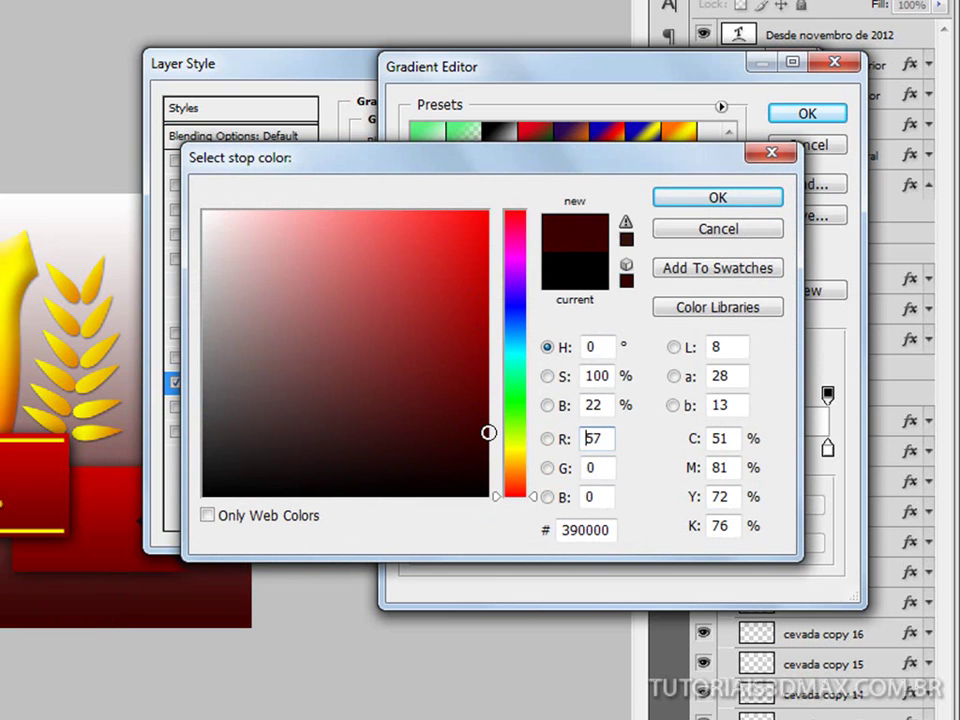
left_click_drag(488, 432, 489, 302)
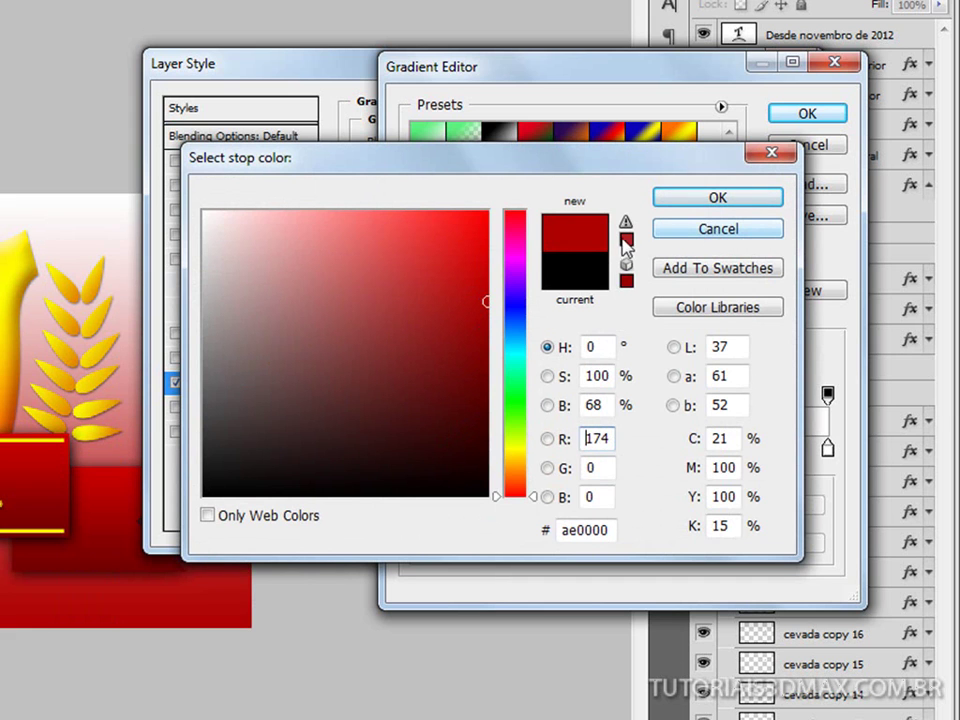
left_click_drag(519, 376, 519, 476)
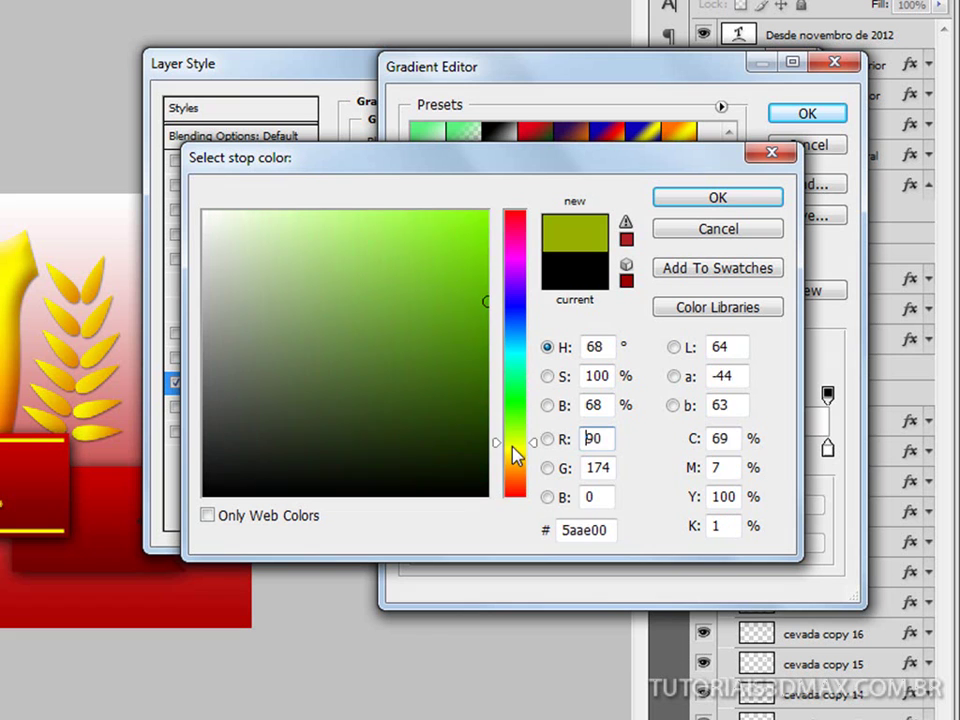
mouse_move(482, 304)
left_mouse_down()
mouse_move(494, 227)
mouse_move(487, 231)
left_mouse_up()
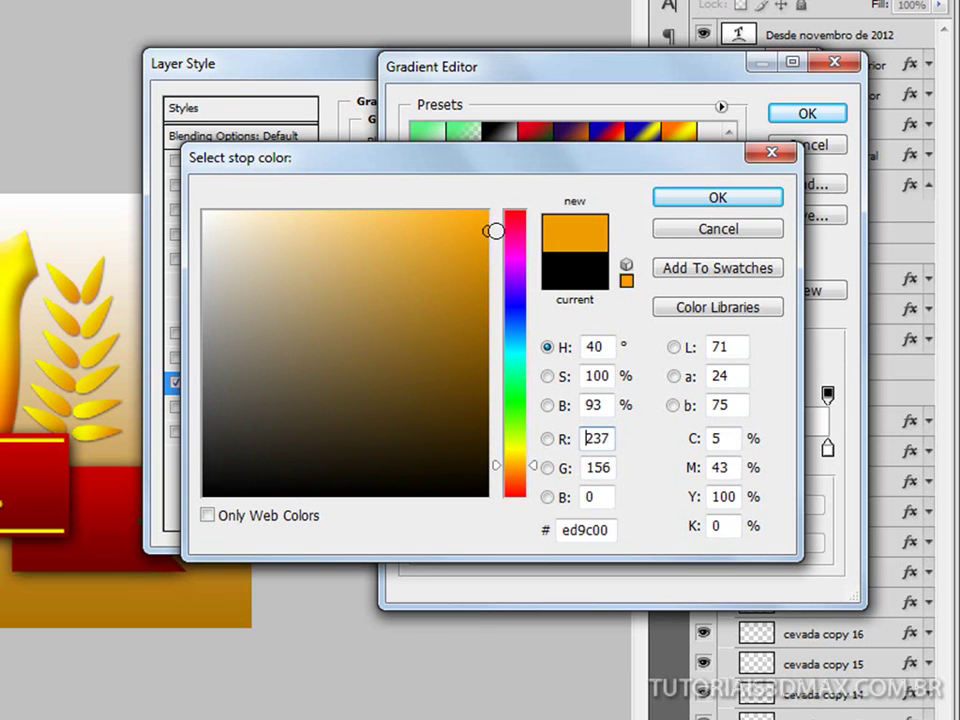
left_click(716, 199)
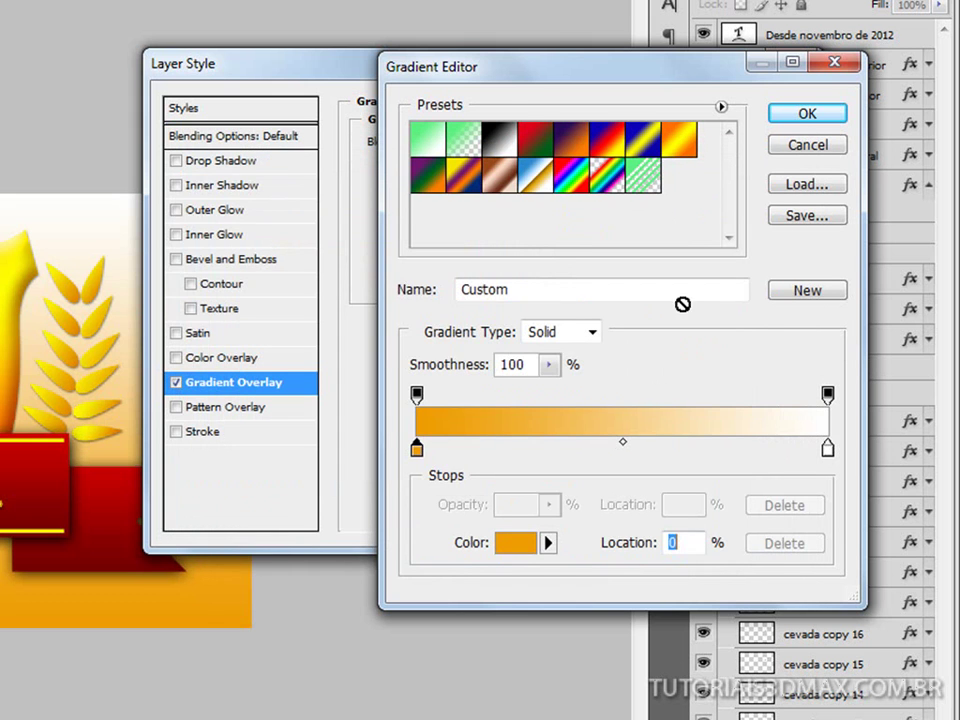
- Set the gradient's right stop to dark red and apply the red-to-orange overlay
left_click(828, 447)
double_click(828, 447)
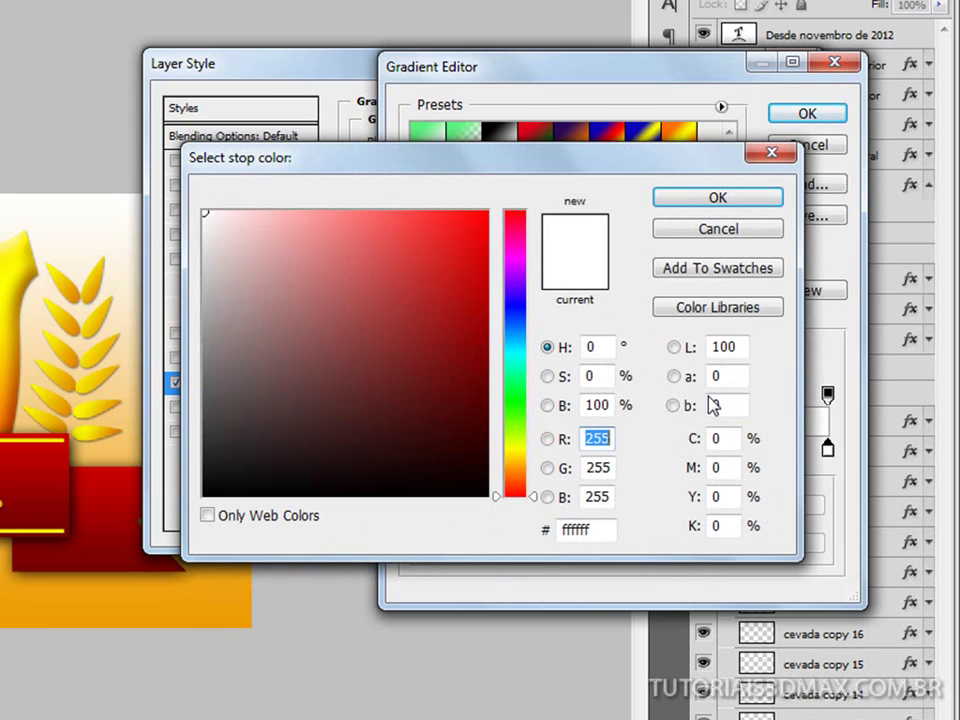
left_click(490, 212)
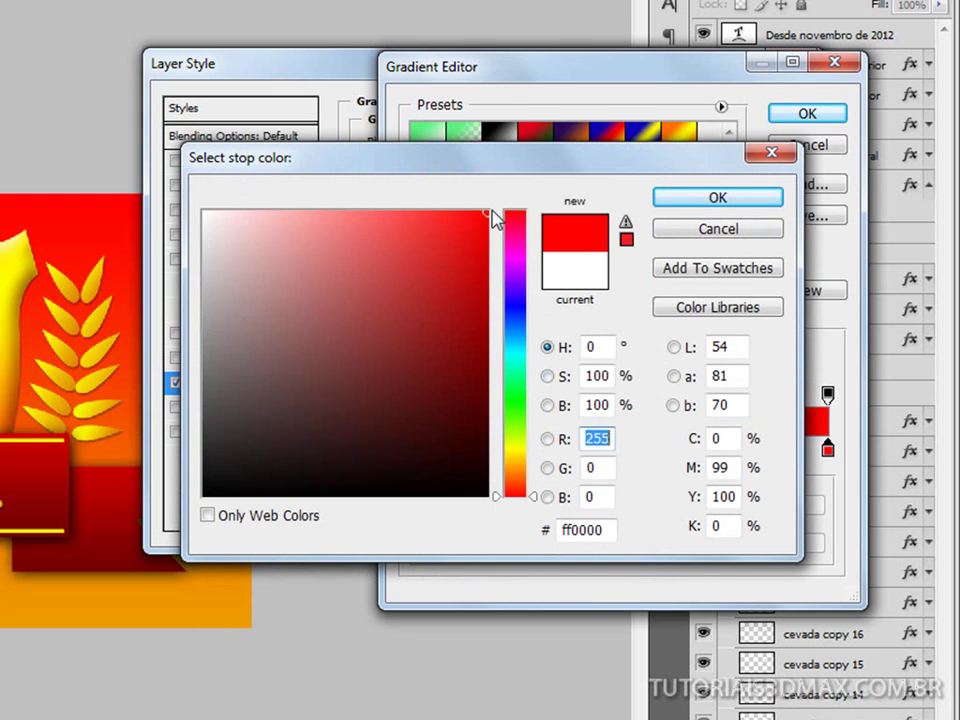
left_click_drag(493, 214, 471, 286)
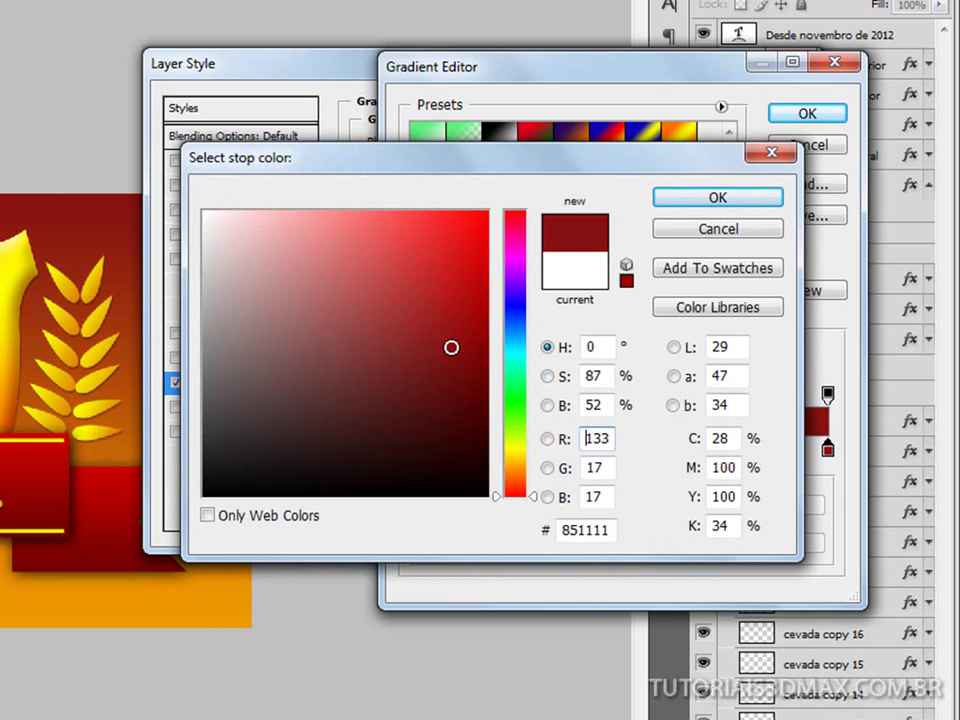
left_click(449, 380)
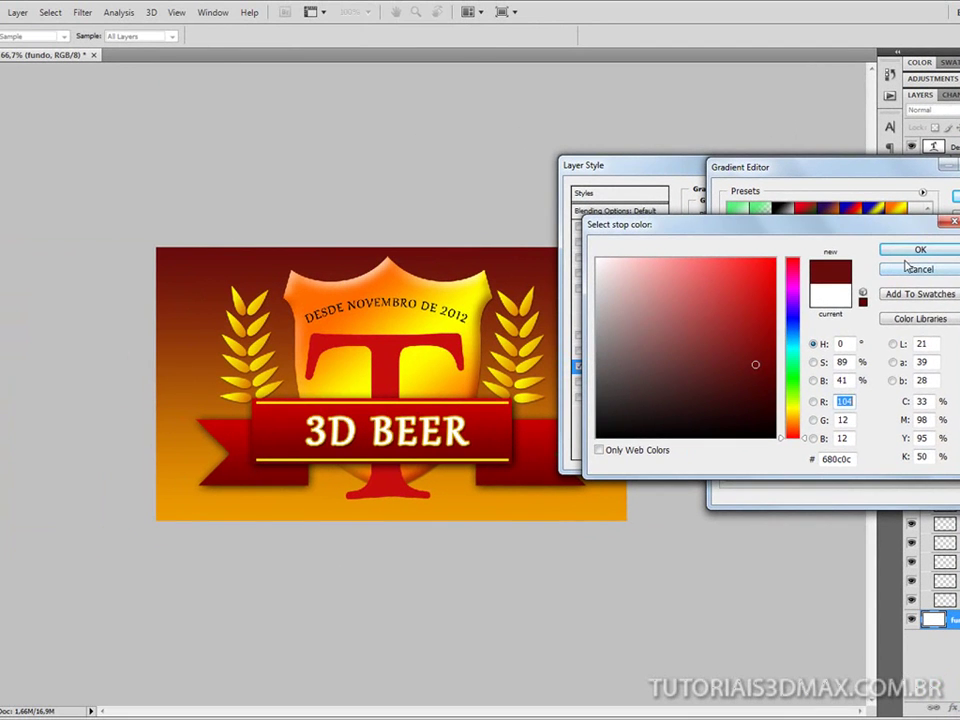
left_click(917, 251)
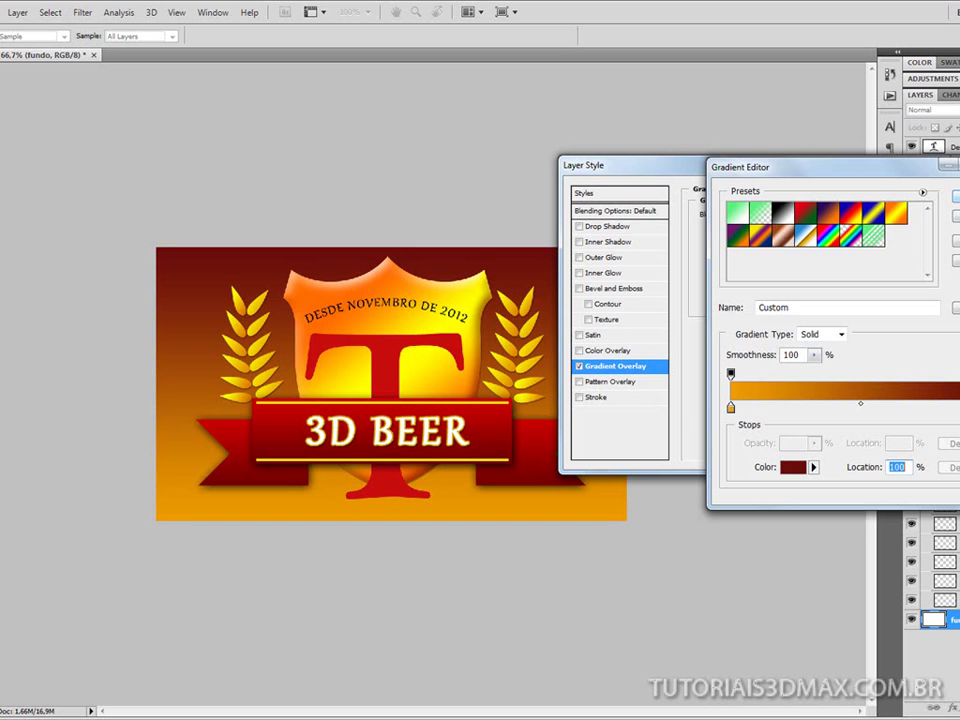
key("Return")
key("Return")
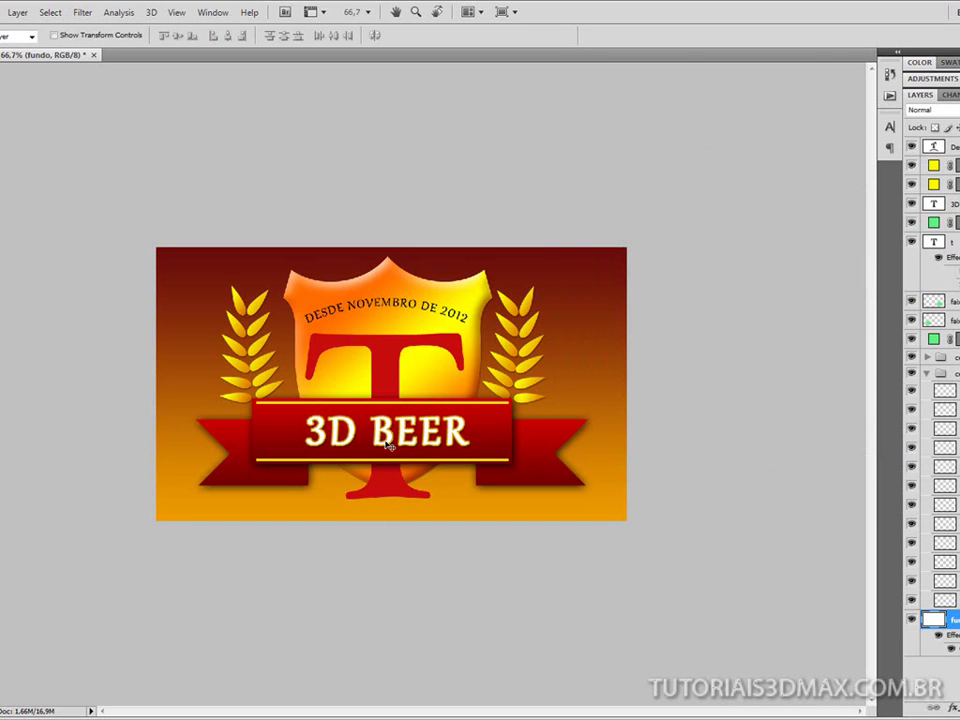
key("alt+Tab")
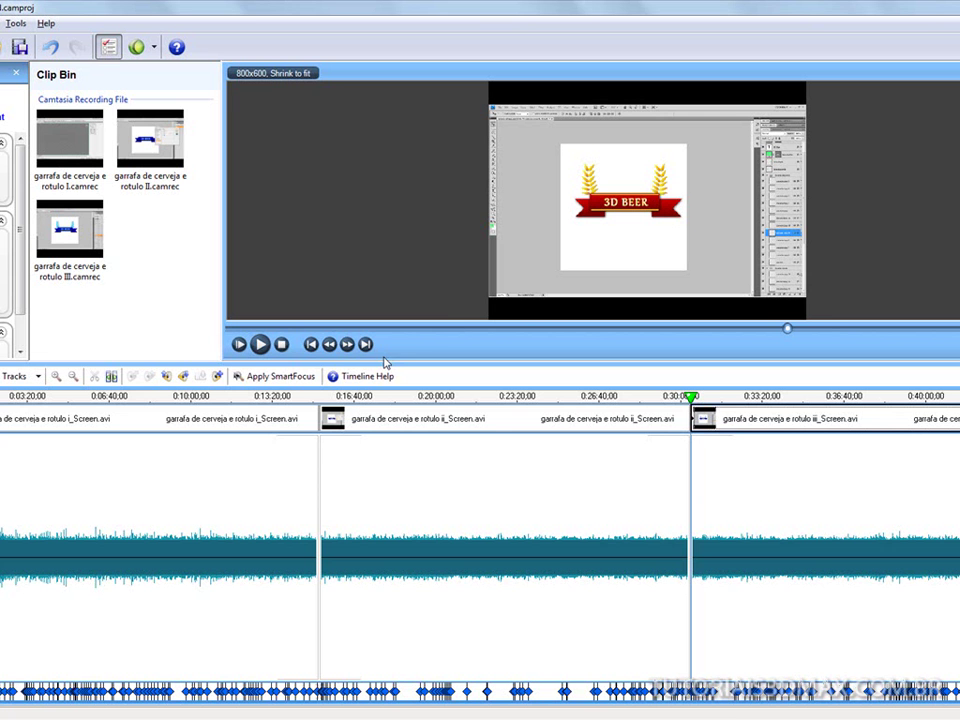
key("alt+Tab")
left_click(360, 355)
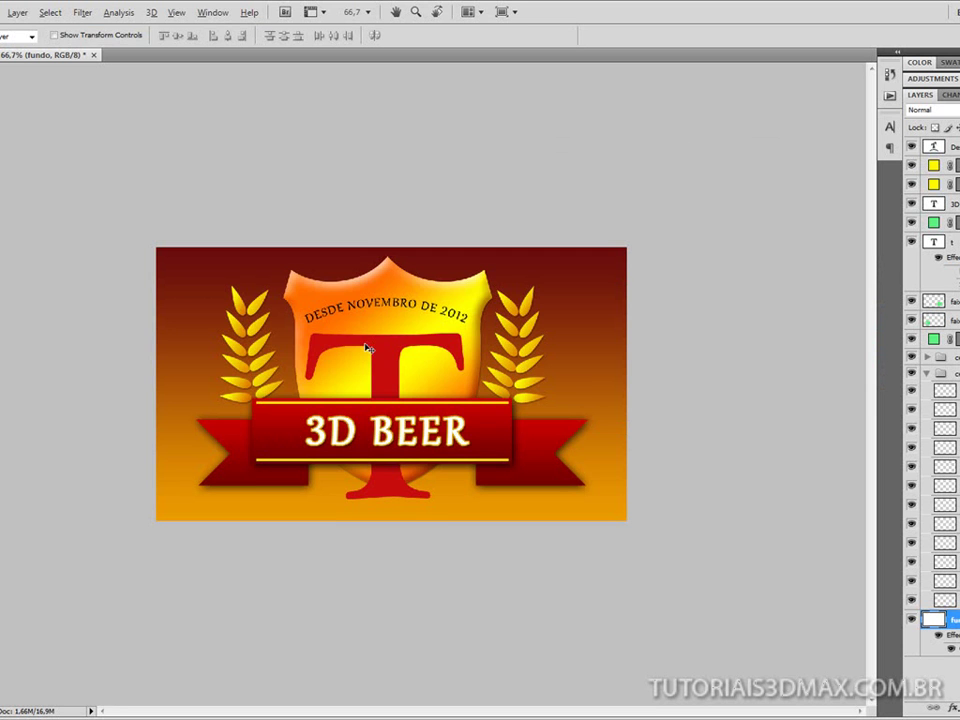
key("alt+Tab")
left_click(490, 335)
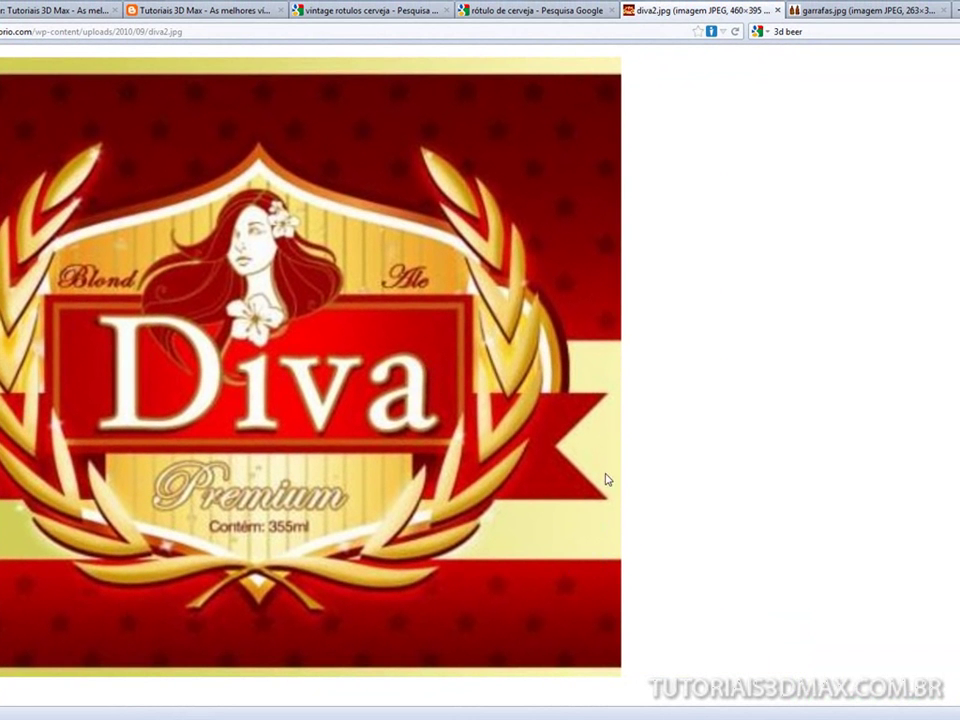
key("alt+Tab")
left_click(388, 338)
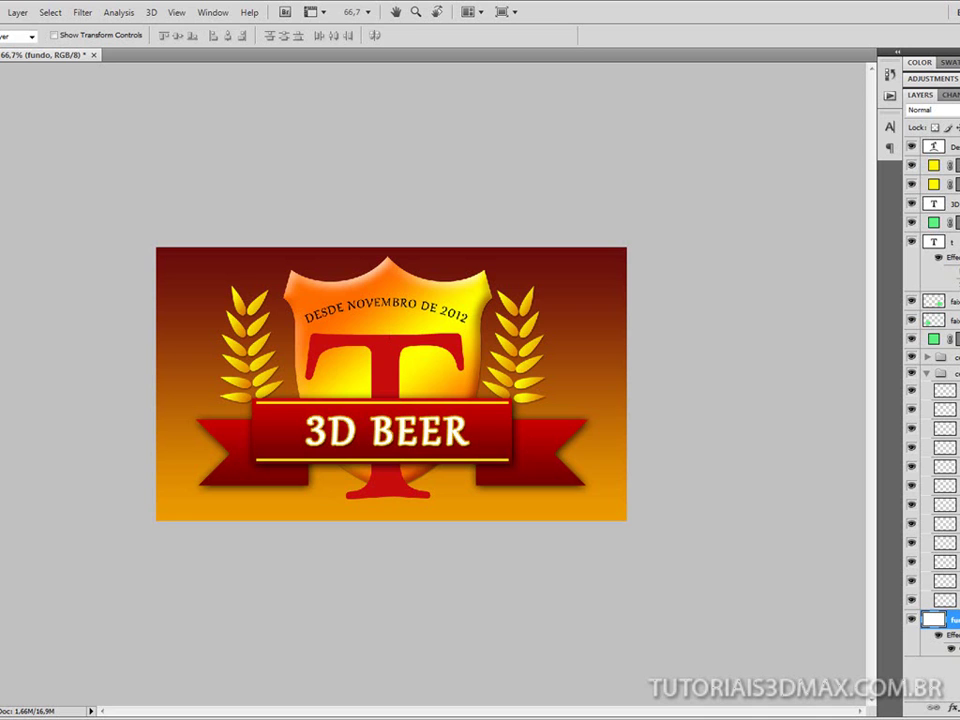
- Add a new layer and draw a rectangle band across the label's full width
key("ctrl+shift+alt+n")
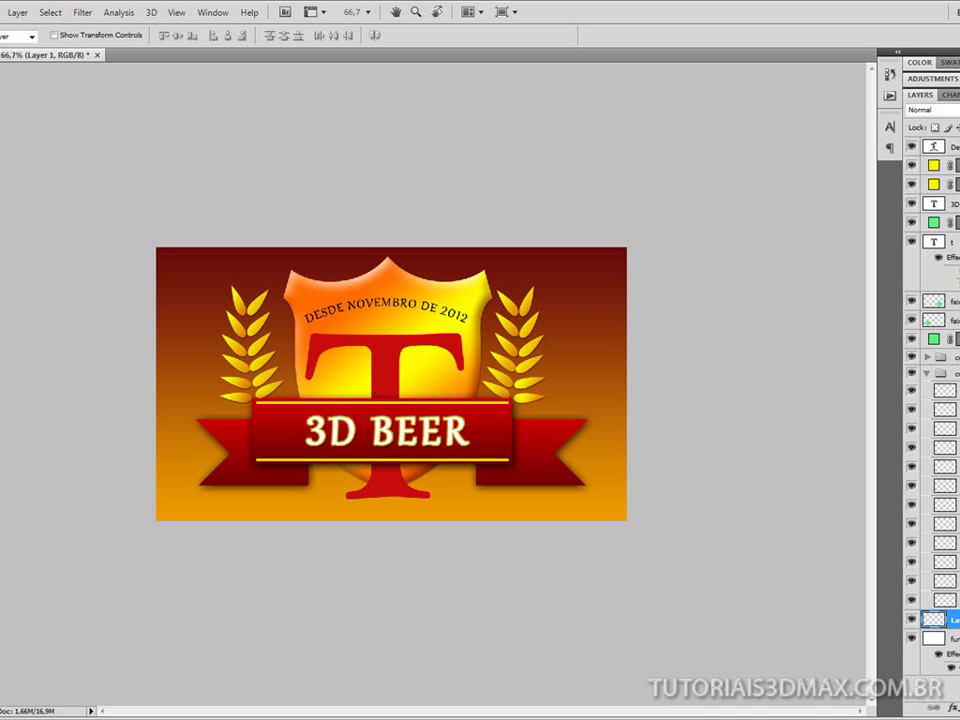
left_click(3, 356)
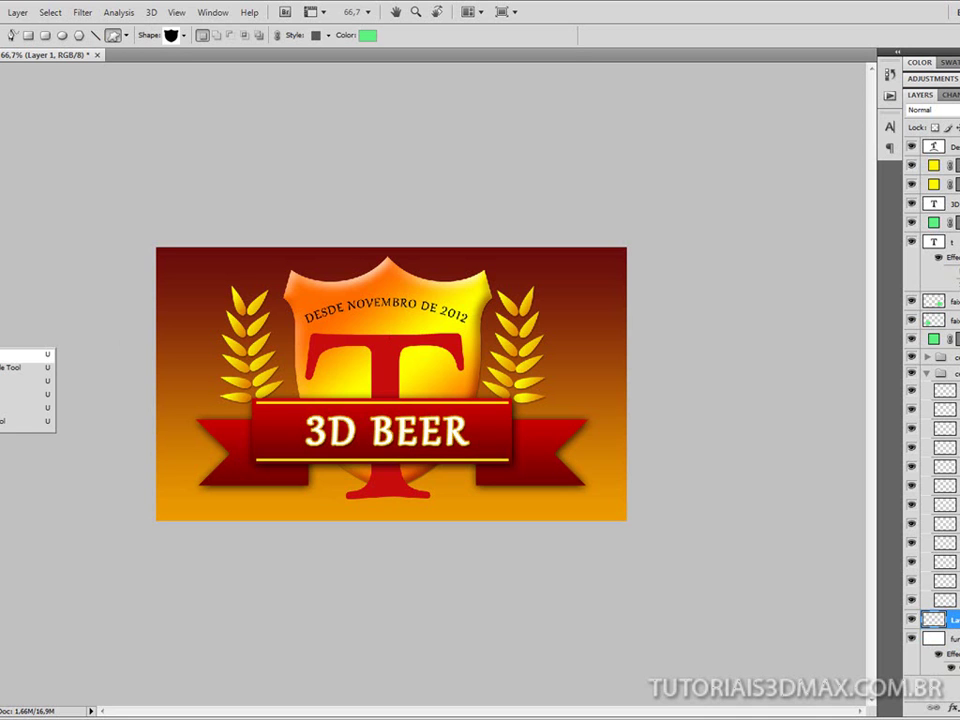
left_click(5, 354)
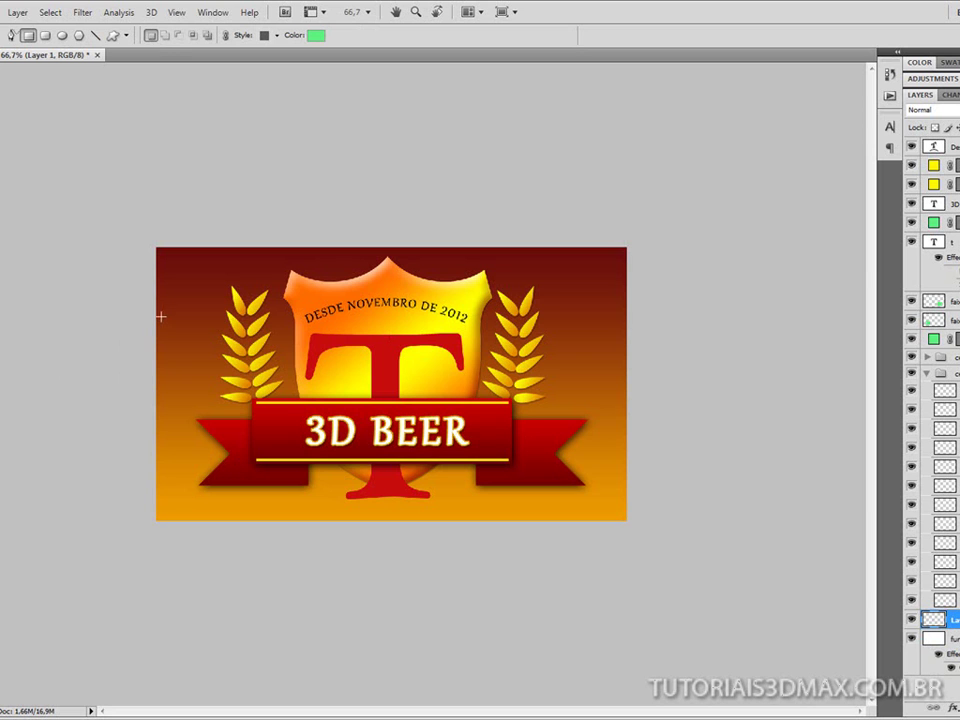
left_click_drag(89, 313, 716, 457)
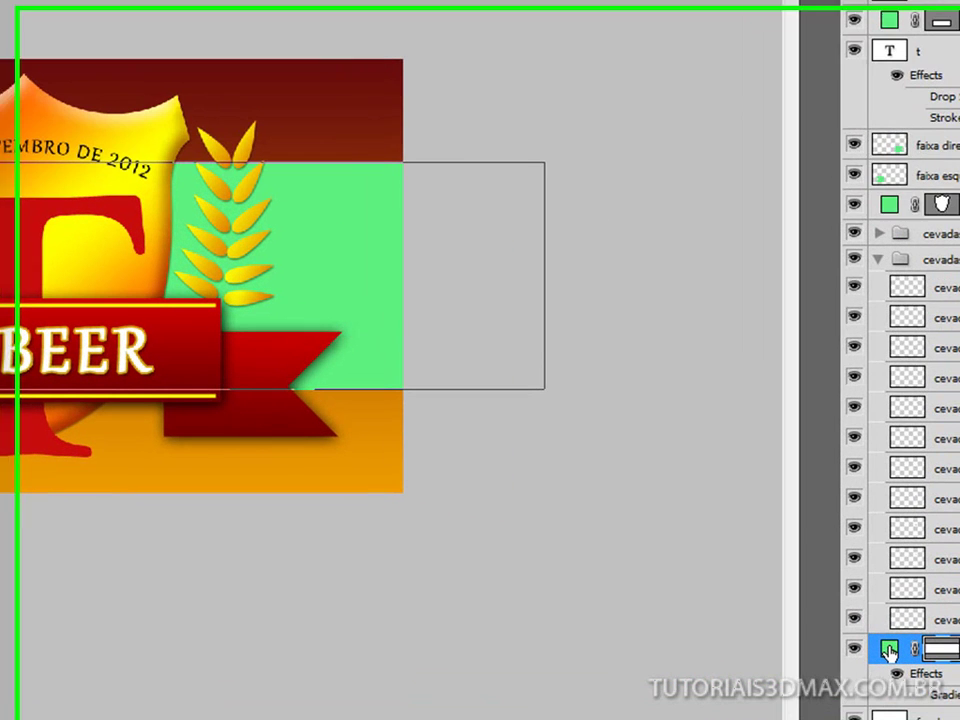
- Set the band's fill colour to white (ffffff)
double_click(933, 620)
left_click_drag(480, 186, 307, 35)
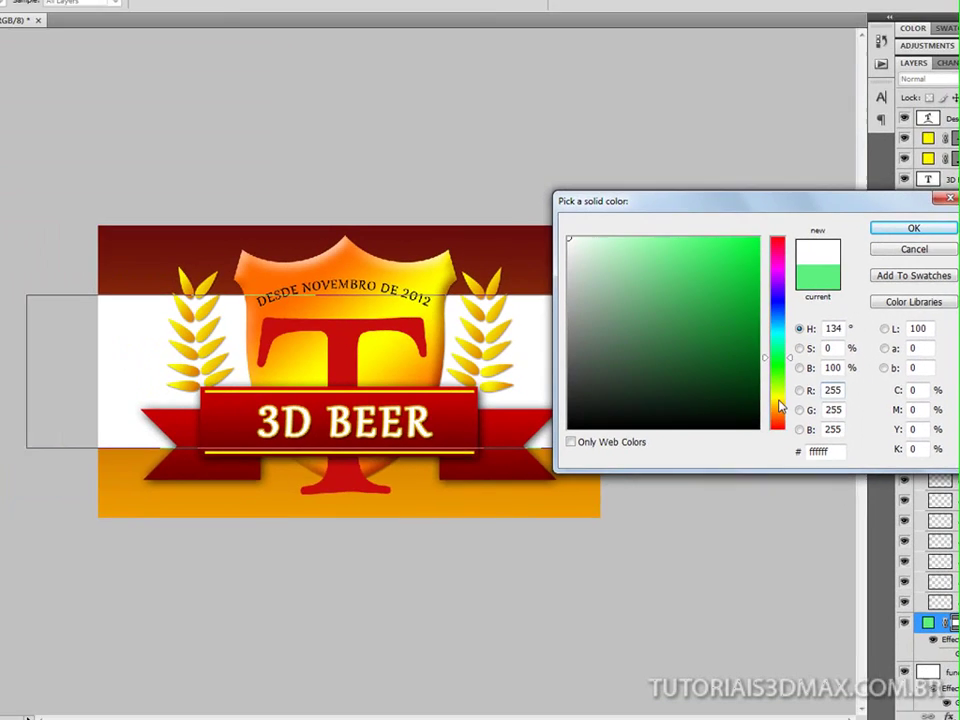
left_click(779, 396)
left_click_drag(754, 252, 774, 236)
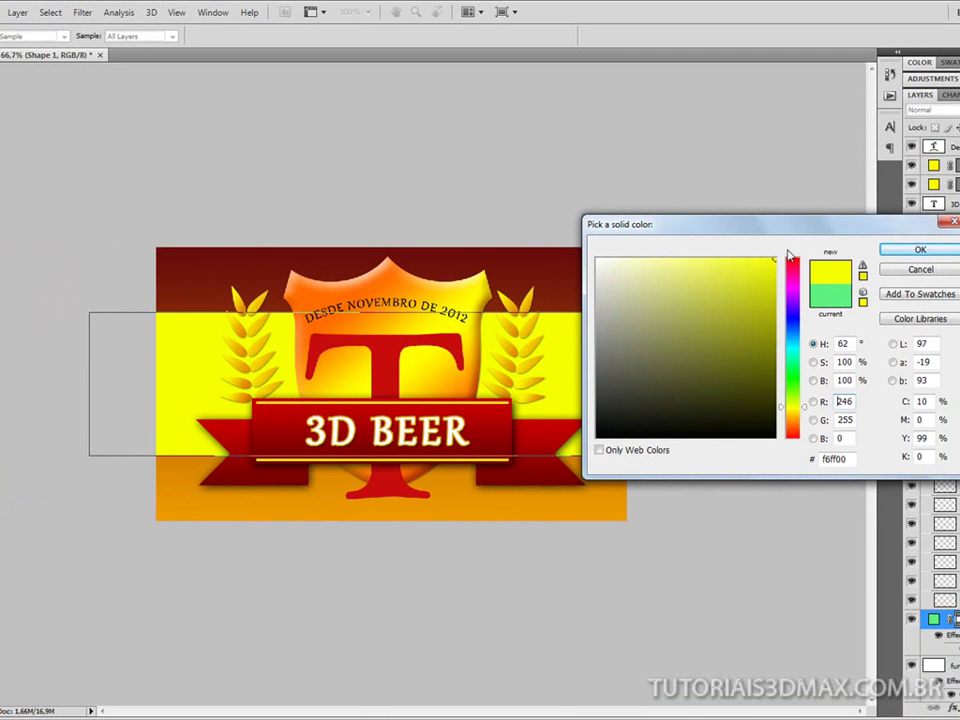
left_click_drag(690, 338, 577, 220)
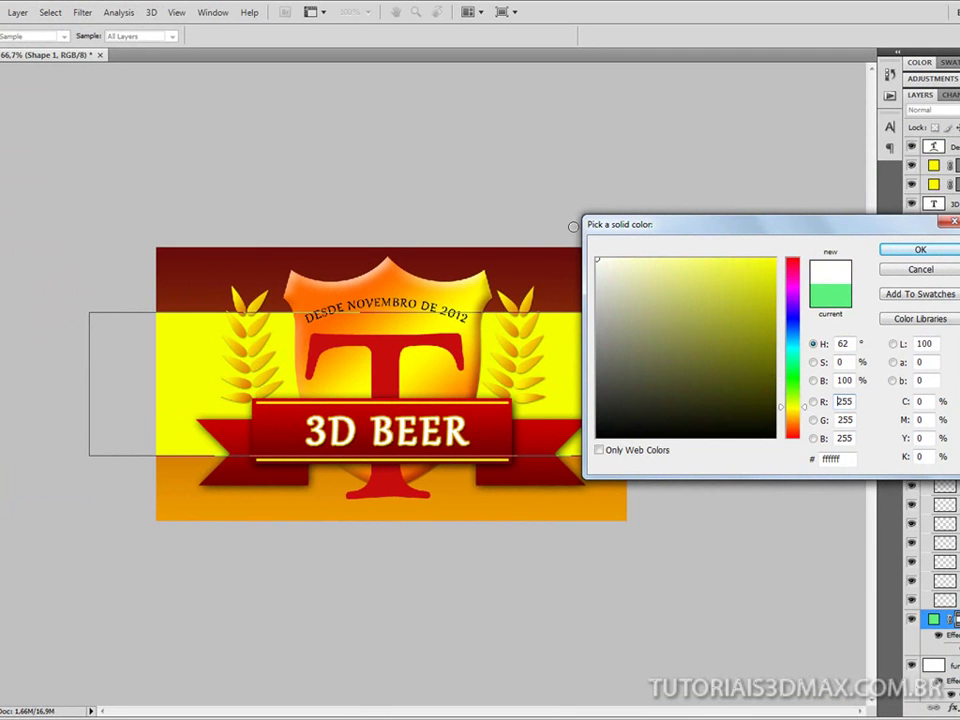
left_click(905, 250)
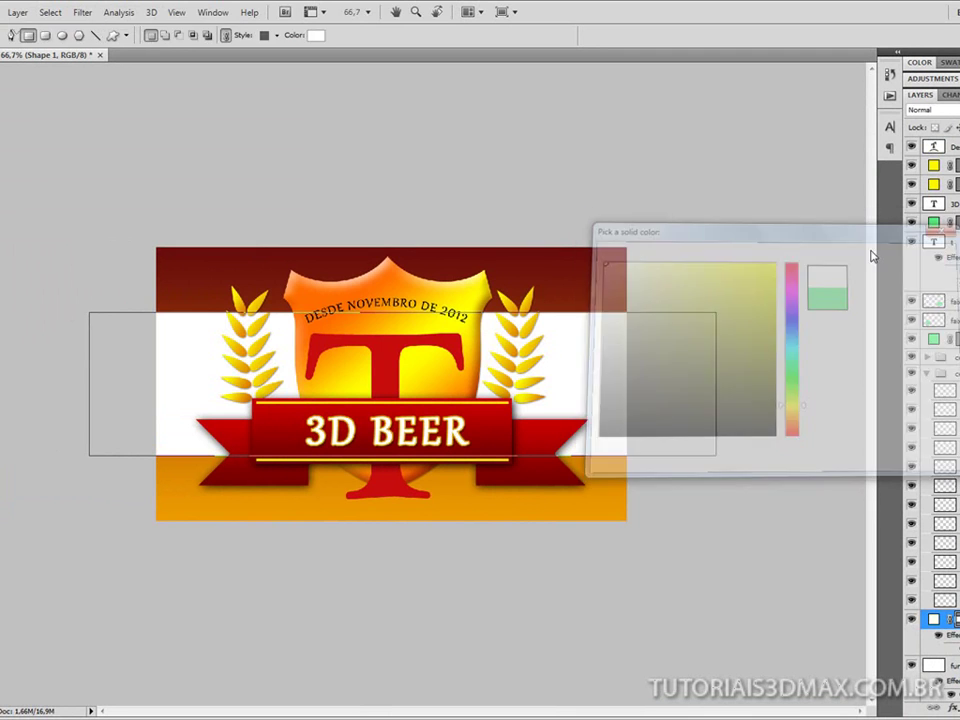
- Select the fundo layer and compare the label against the browser's reference beer label
key("v")
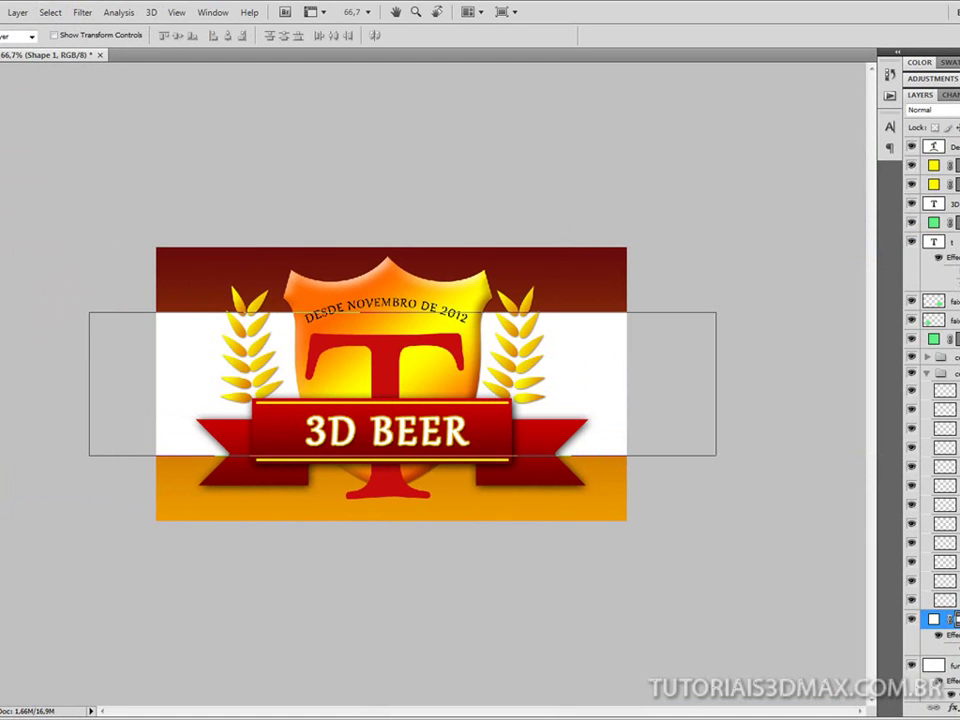
left_click(197, 281)
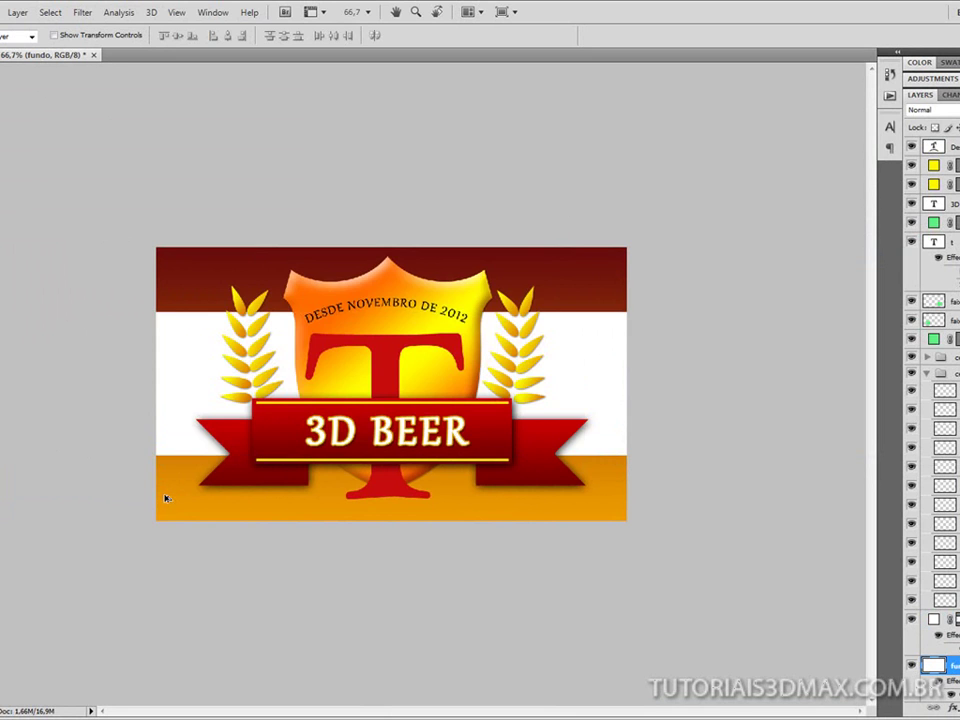
key("alt+Tab")
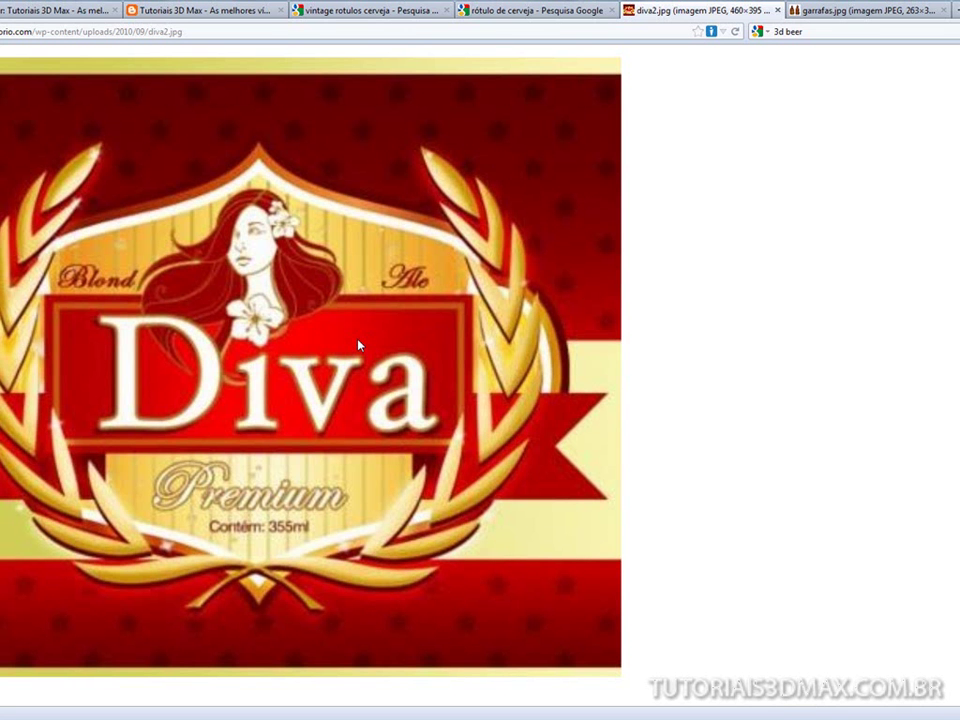
key("alt+Tab")
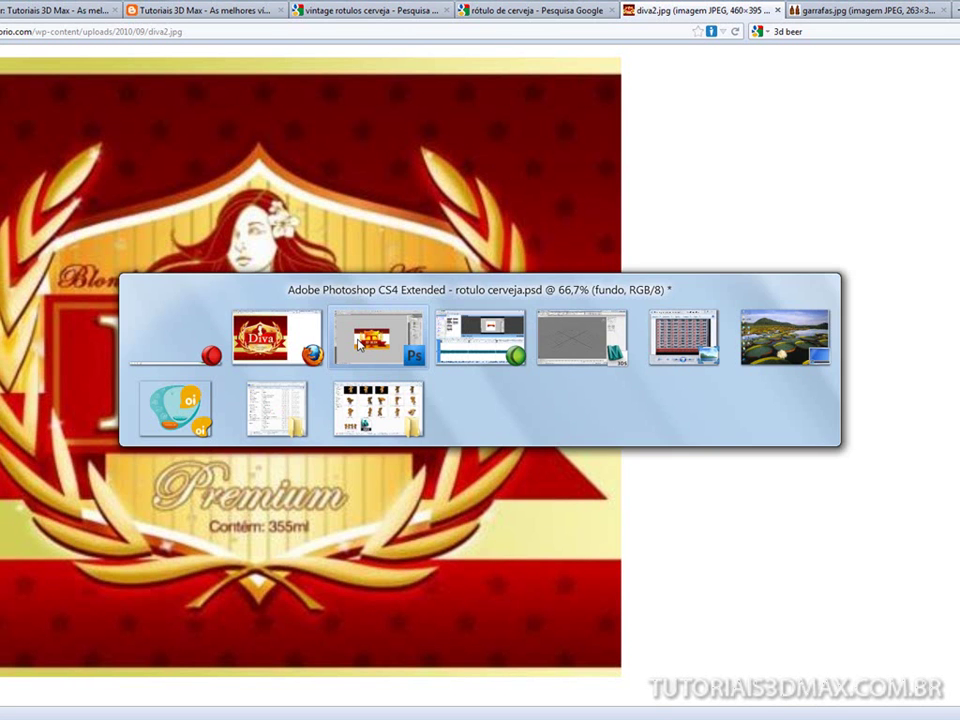
key("alt+Tab")
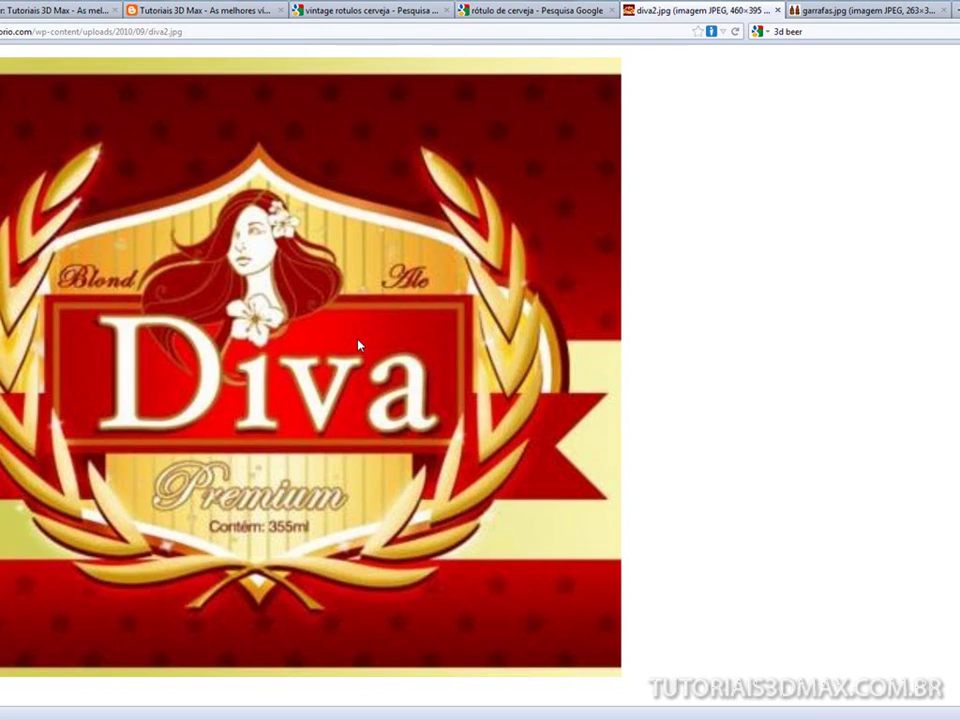
key("alt+Tab")
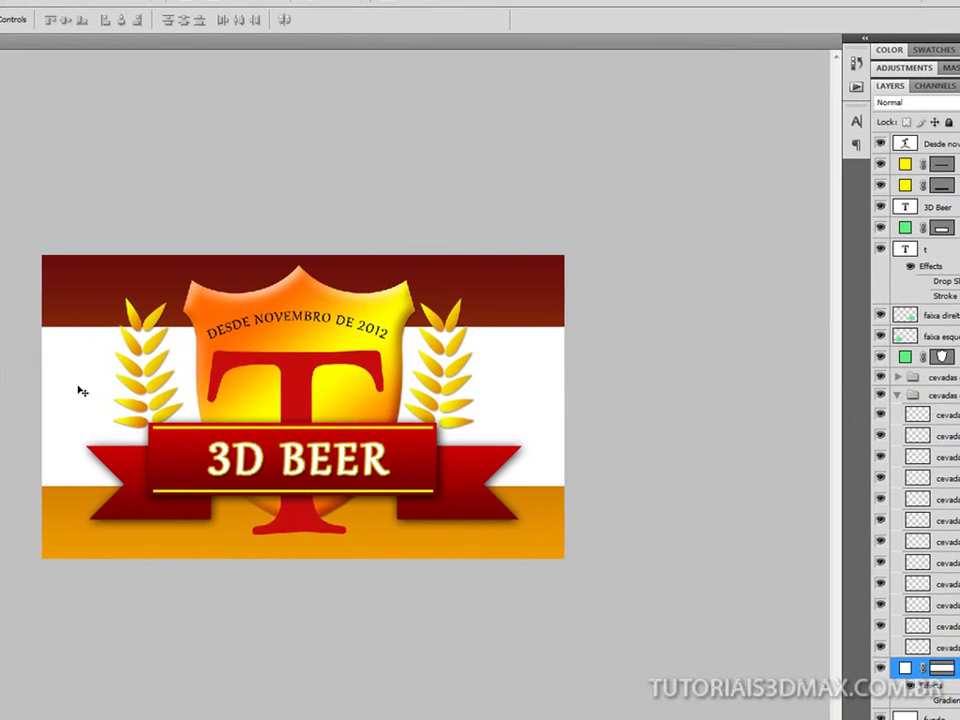
- Recolour the white band to pale cream (fdfbb7)
double_click(903, 670)
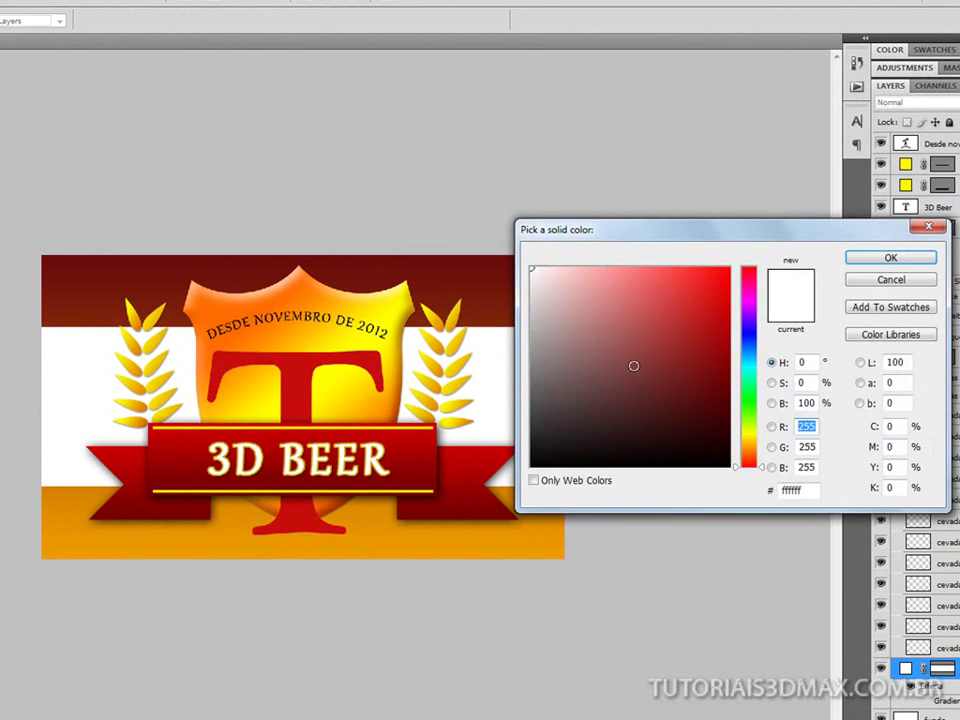
left_click(672, 318)
left_click_drag(463, 79, 441, 84)
left_click(866, 69)
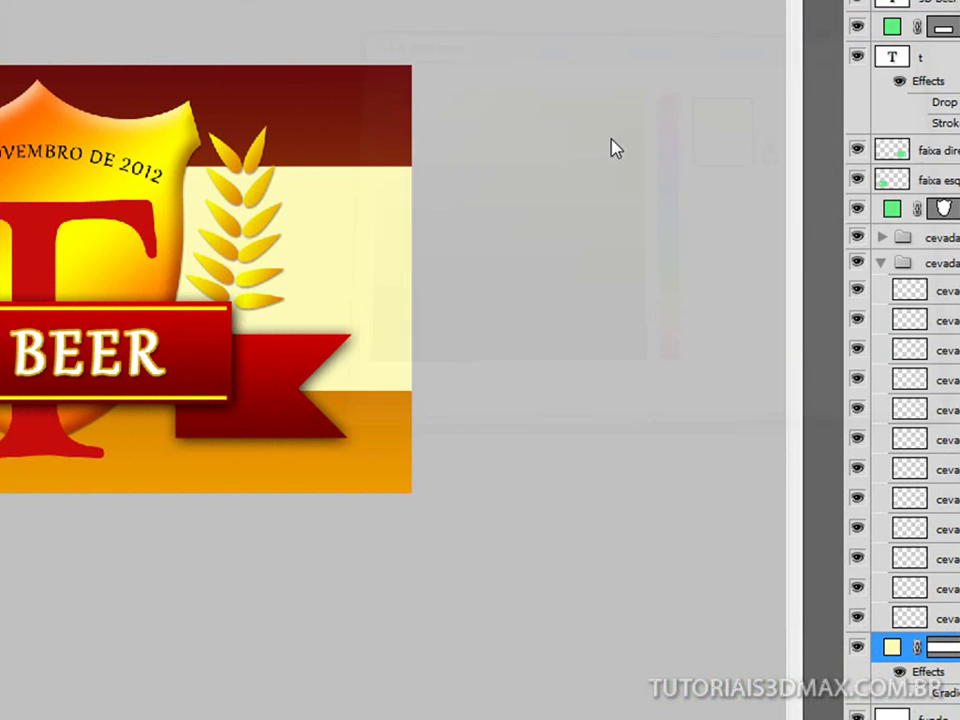
- Scale the cream band down to 75.5% of its height
key("ctrl+t")
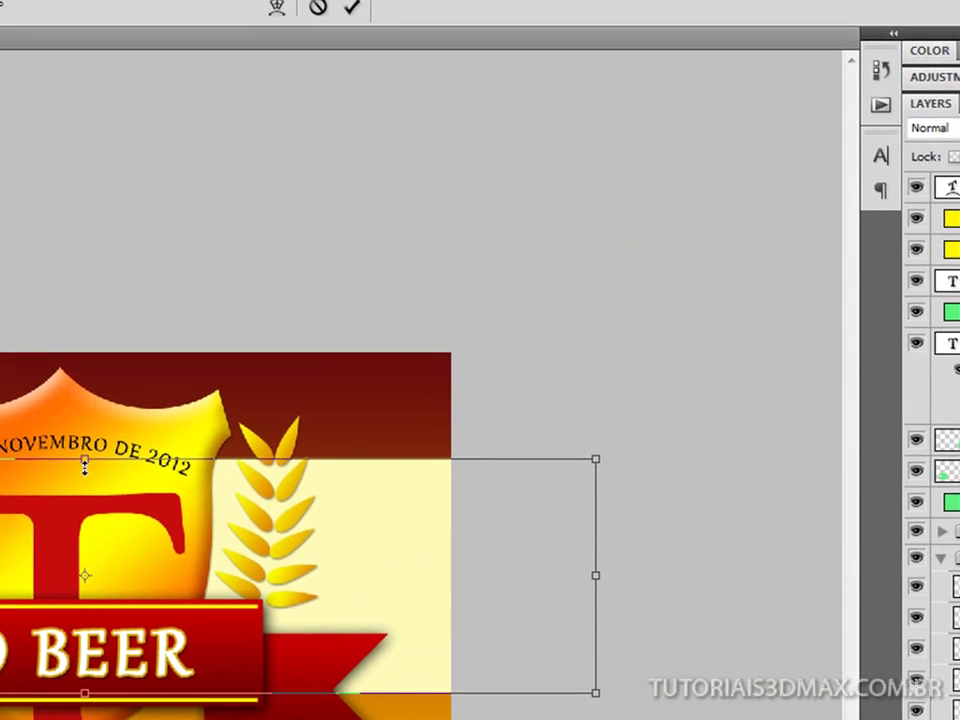
left_click_drag(84, 458, 75, 510)
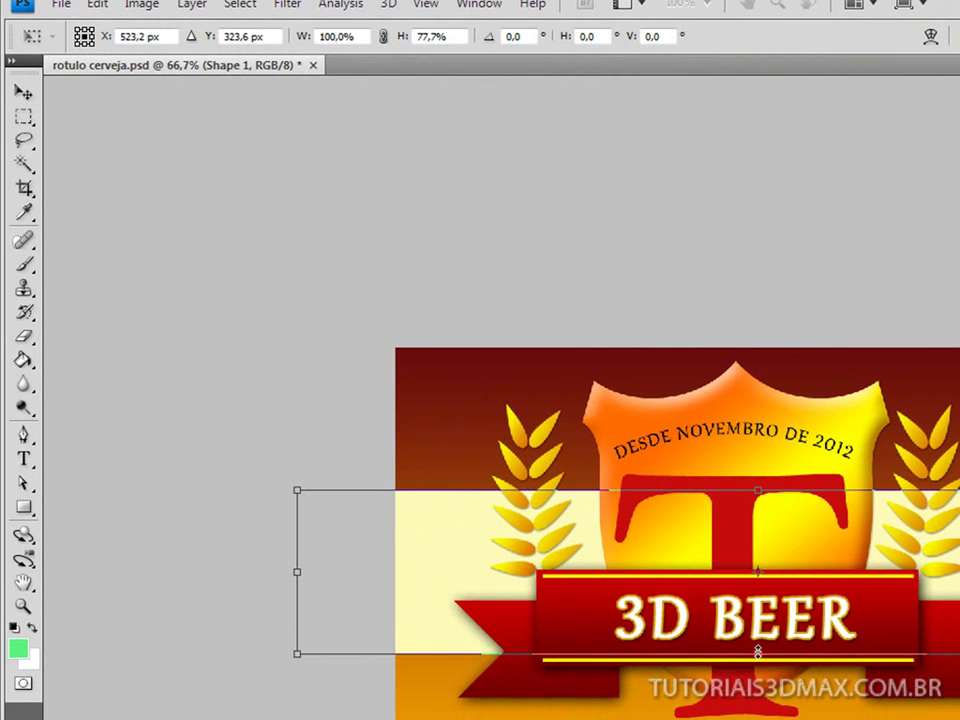
left_click_drag(756, 653, 757, 645)
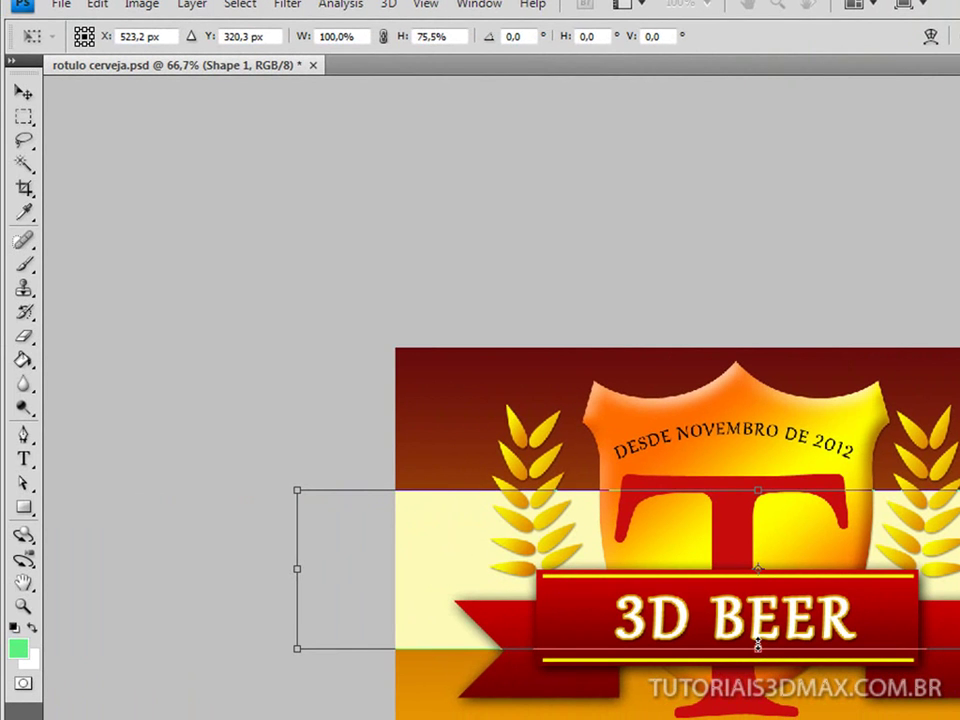
key("Return")
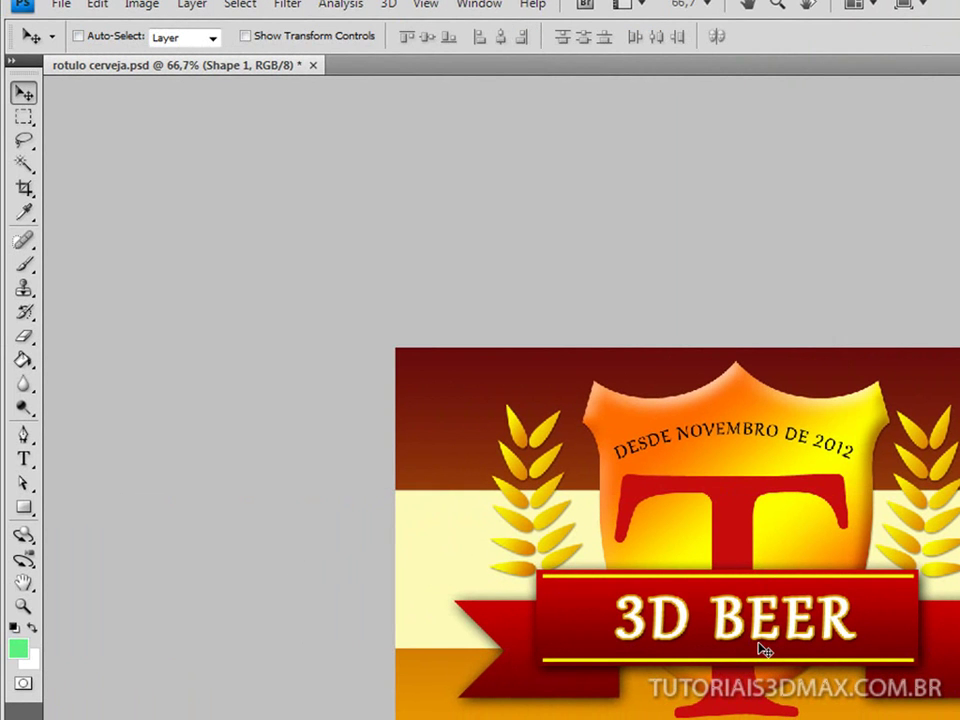
- Duplicate the cream band, move the copy near the label's top, and squash it into a thin stripe
left_click_drag(758, 650, 761, 649, "alt")
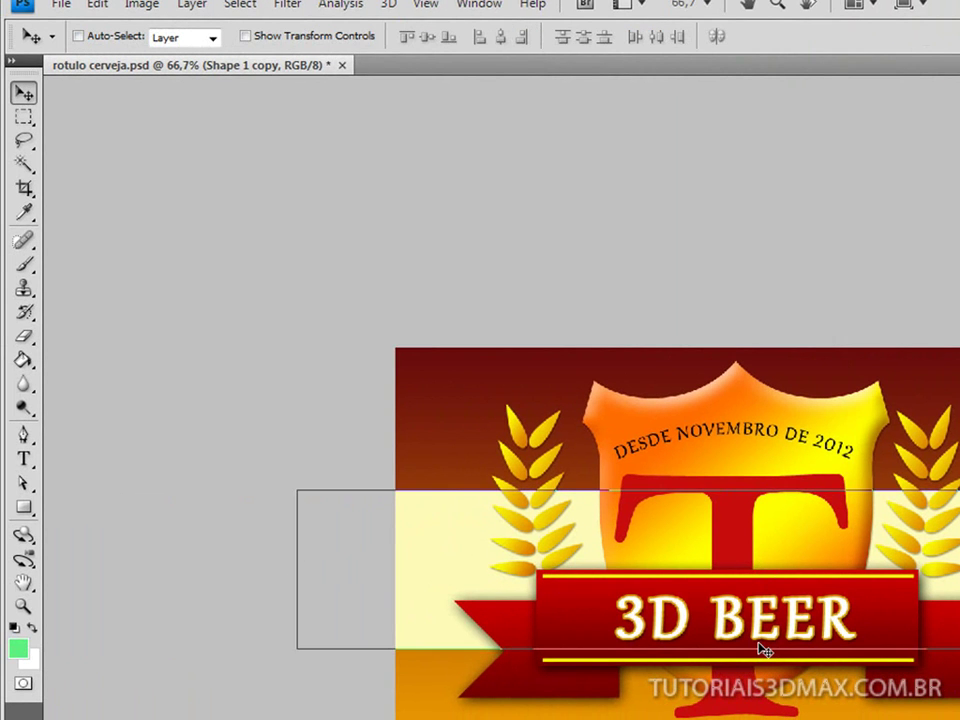
left_click_drag(469, 572, 472, 439)
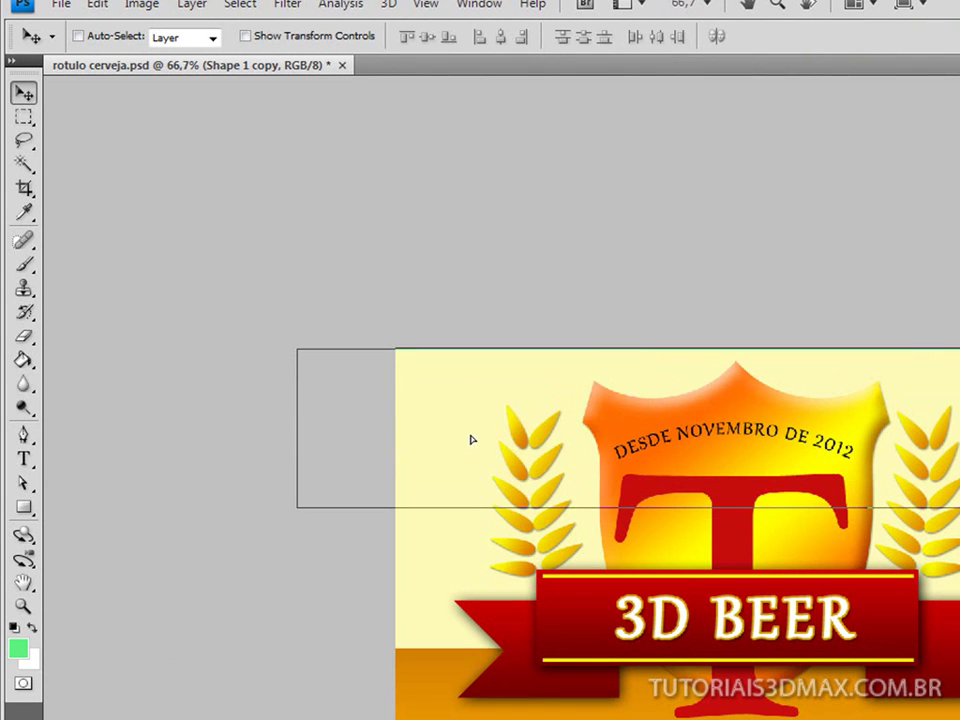
key("ctrl+t")
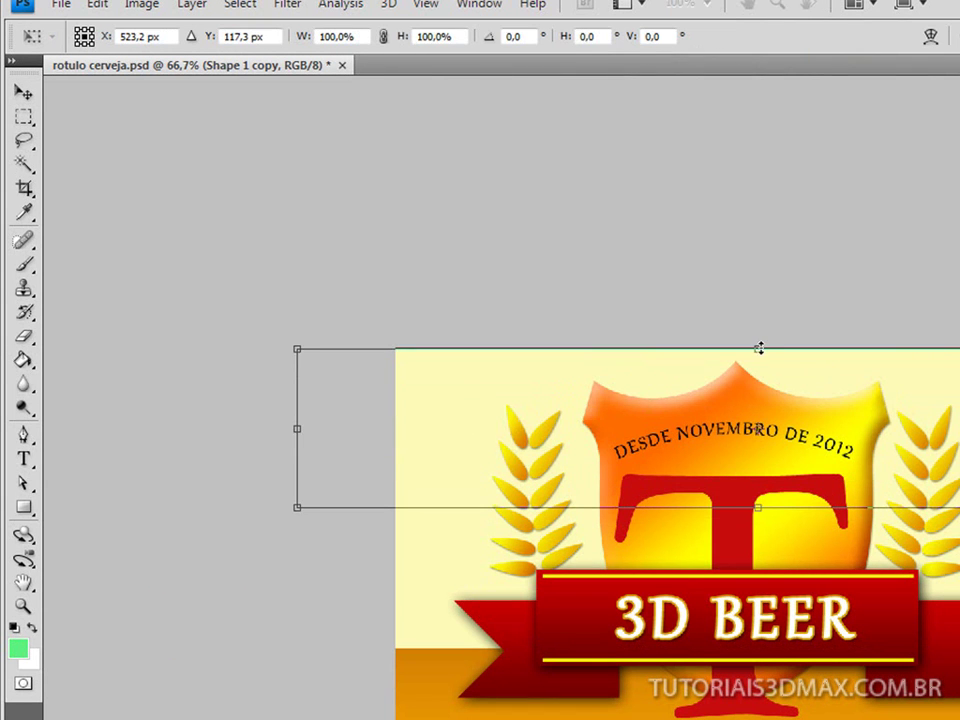
left_click_drag(759, 348, 757, 400, "alt")
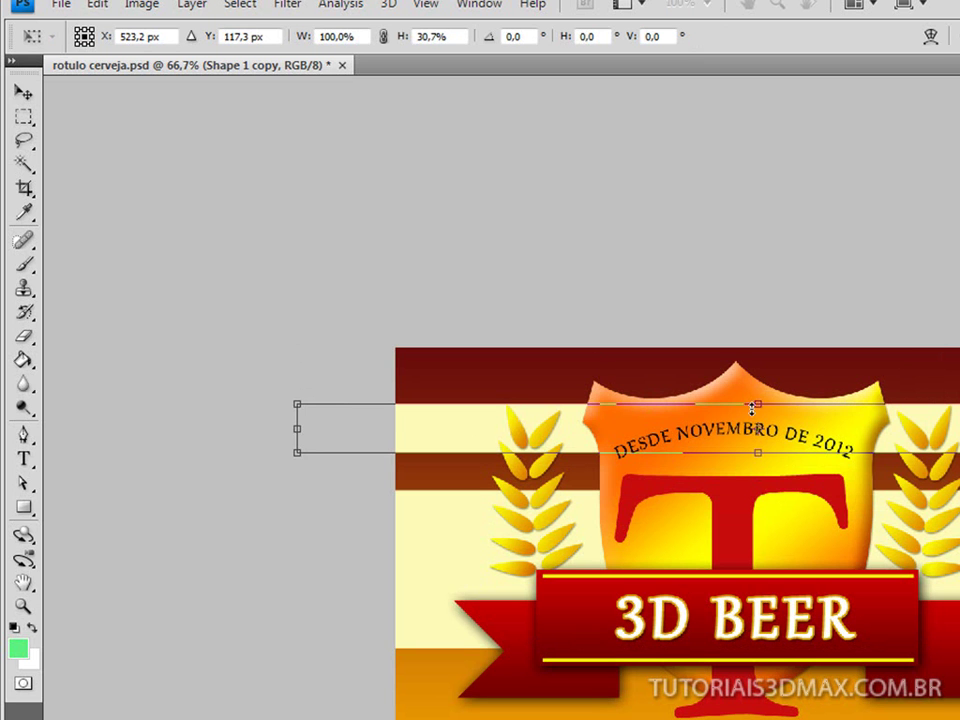
left_click_drag(757, 401, 757, 412, "alt")
key("Return")
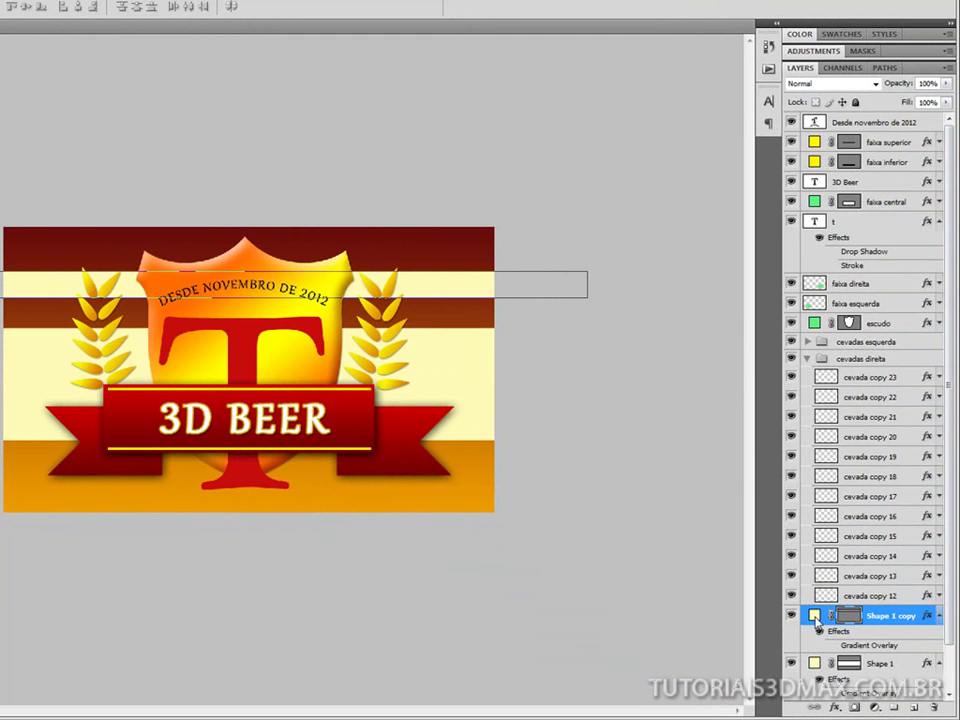
- Colour the thin top stripe orange e6a301, sampled from the wheat ears
double_click(815, 616)
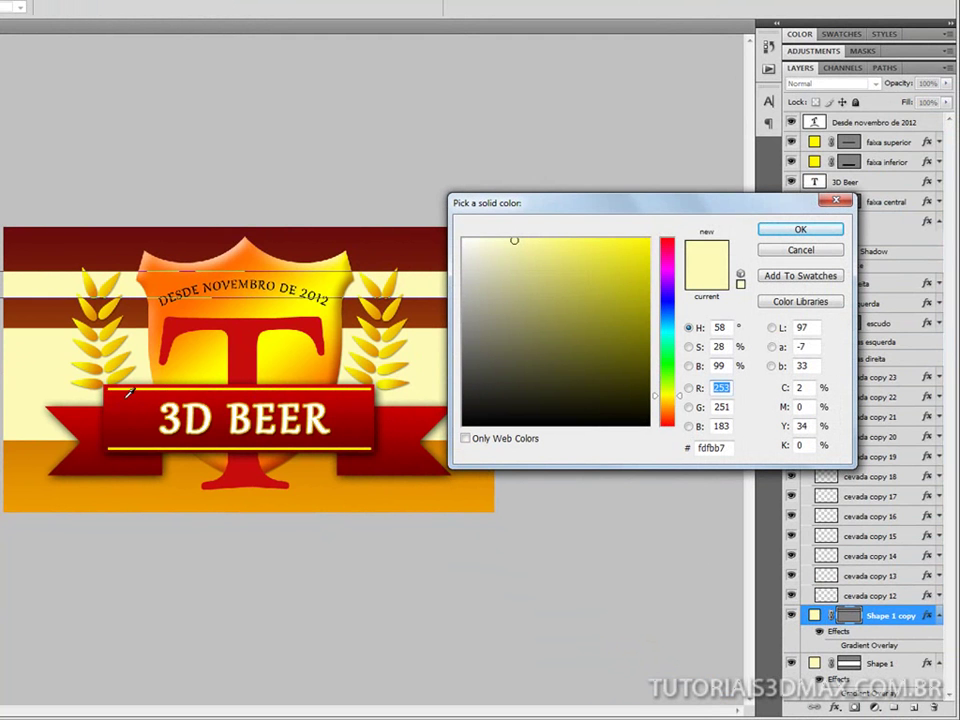
left_click(122, 399)
left_click(116, 446)
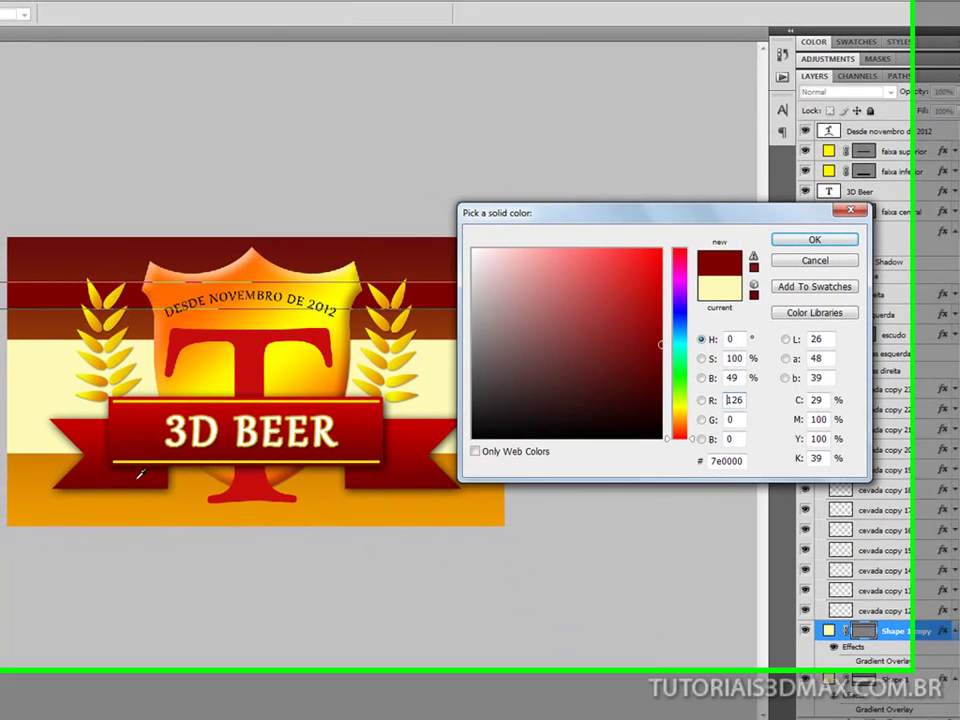
left_click(130, 455)
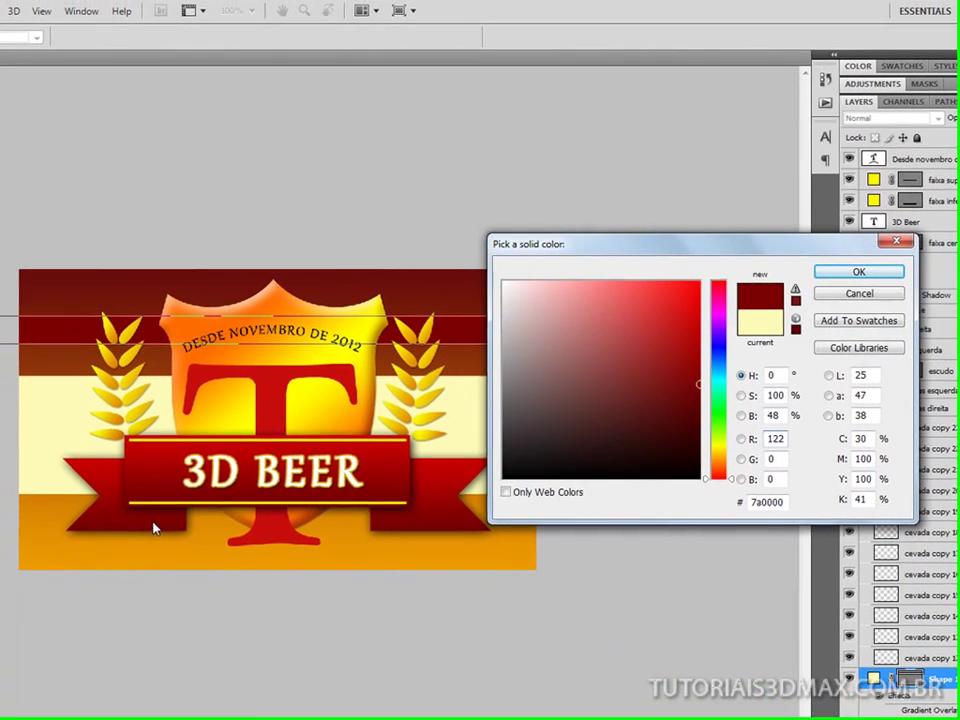
left_click(145, 411)
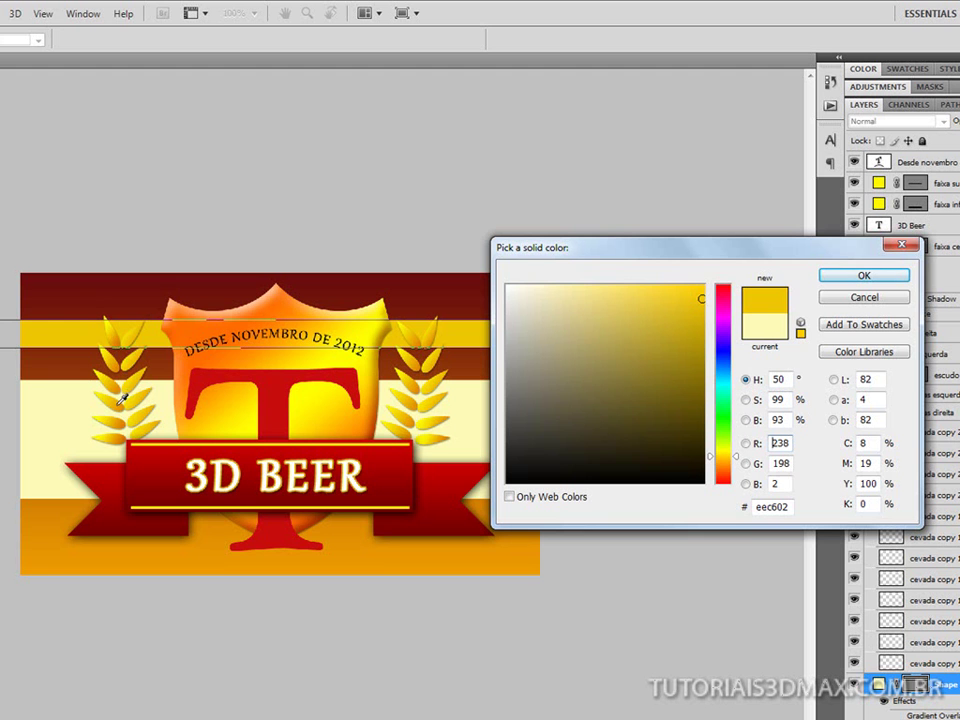
left_click(118, 410)
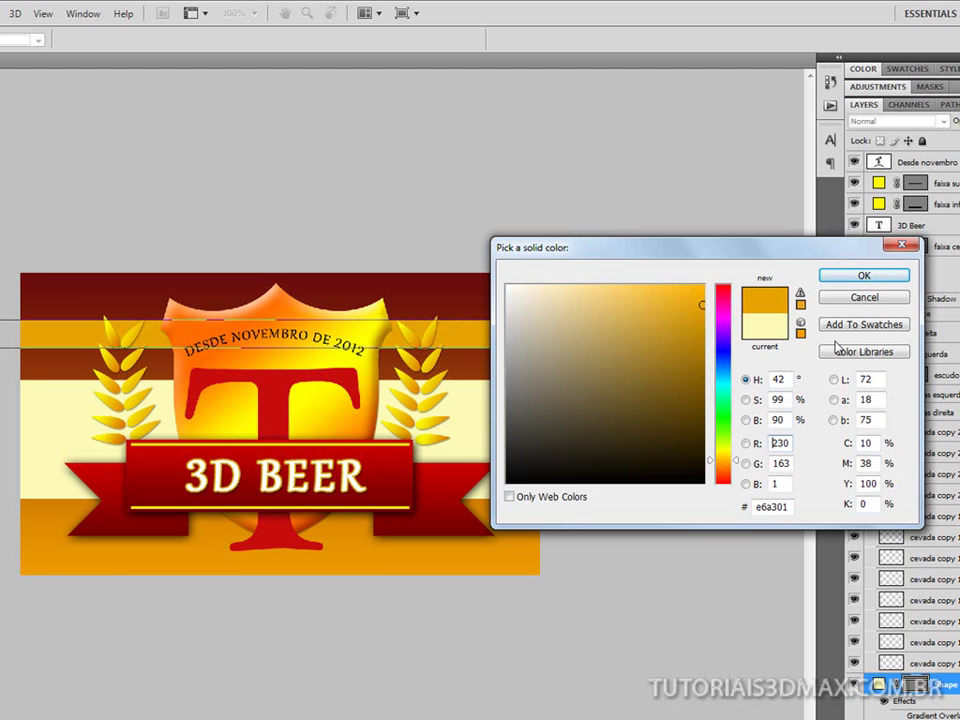
left_click(860, 276)
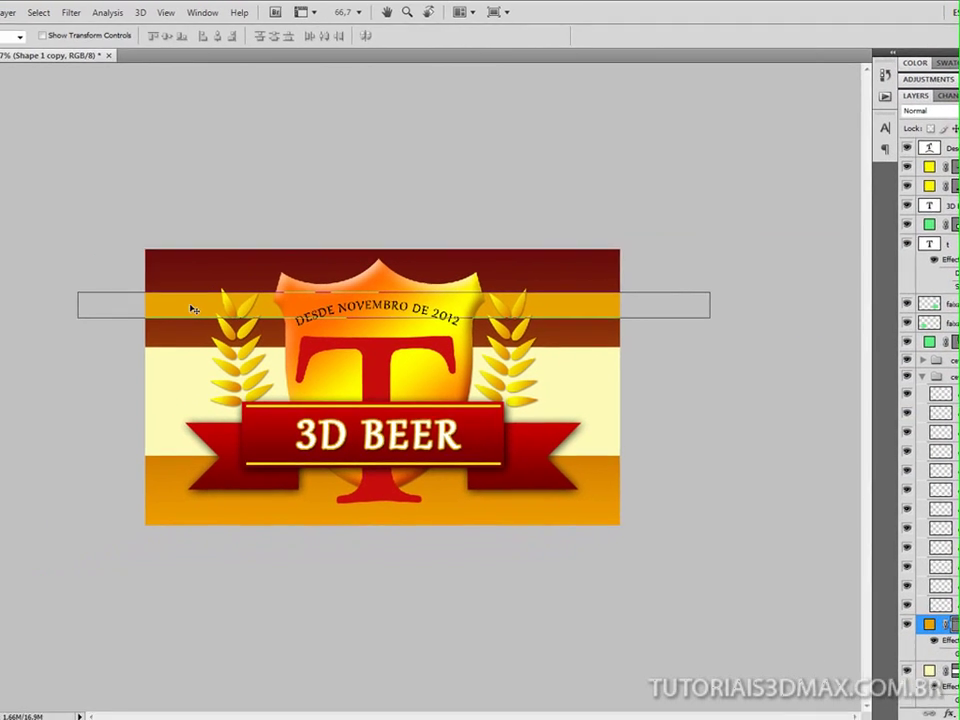
- Nudge the orange stripe down, scale it to 39.4% height, and place it at the cream band's bottom
key("shift+Down")
key("shift+Down")
key("shift+Down")
key("shift+Down")
key("shift+Down")
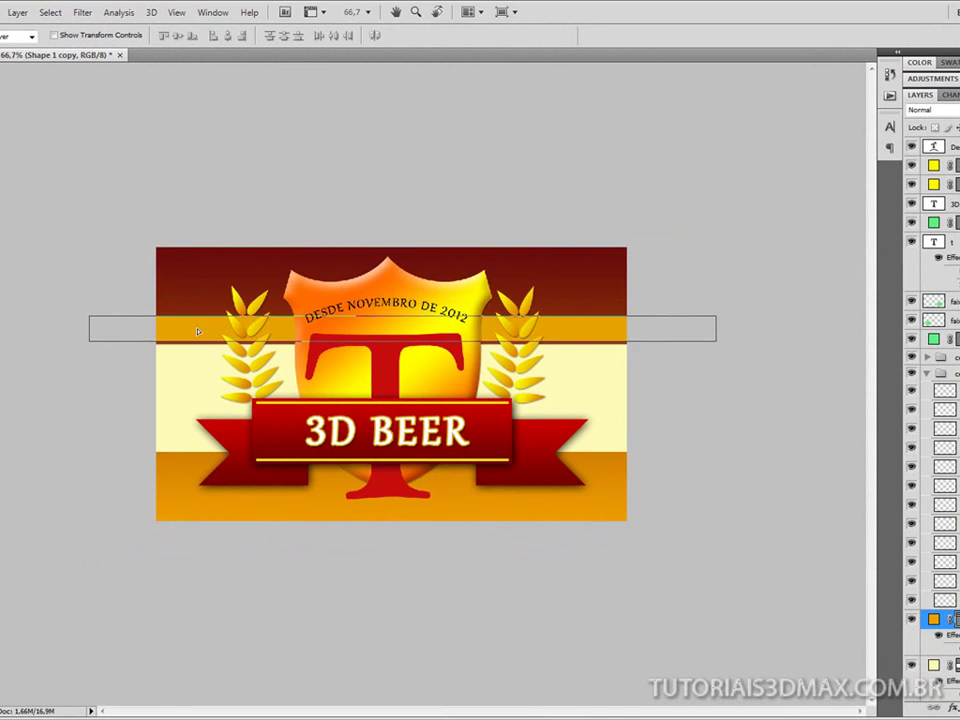
key("shift+Down")
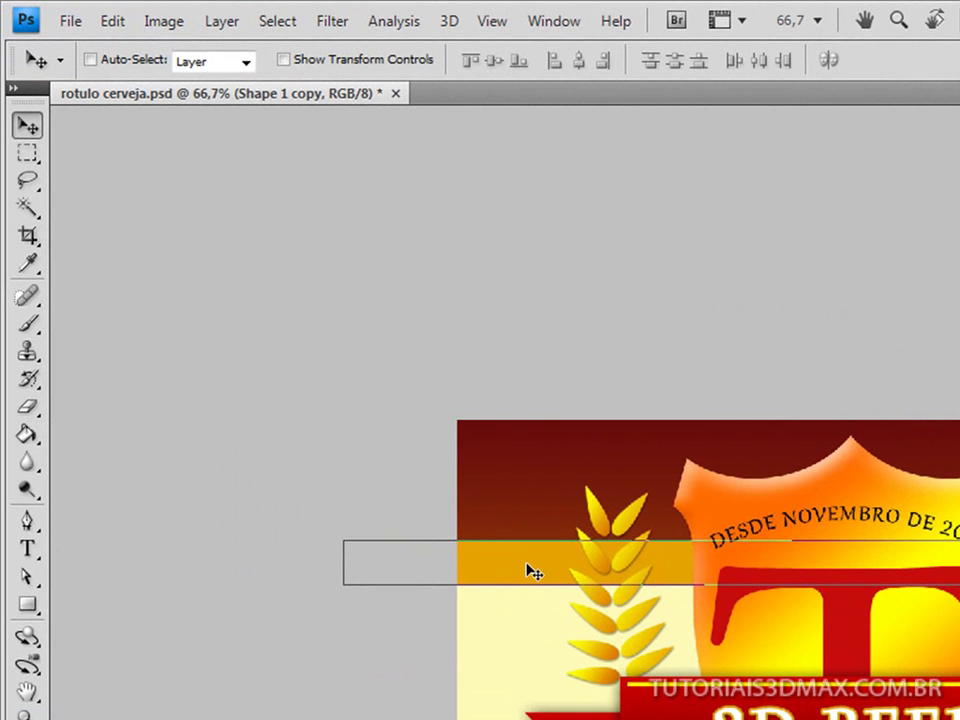
key("ctrl+t")
left_click_drag(874, 542, 875, 575)
key("Return")
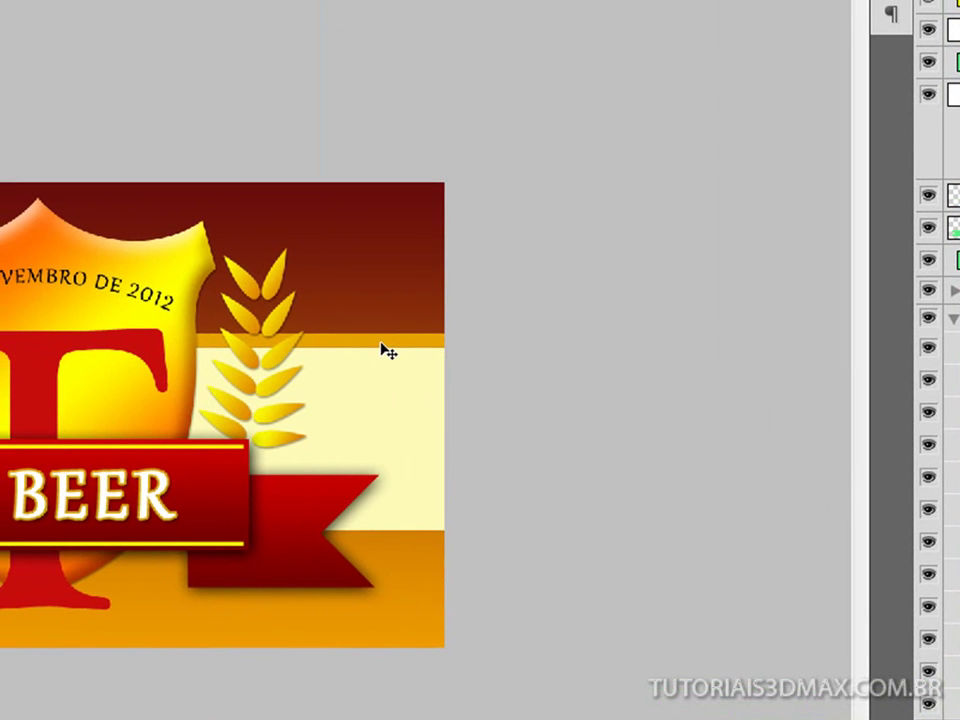
mouse_move(368, 351)
left_mouse_down()
mouse_move(380, 548)
mouse_move(378, 538)
left_mouse_up()
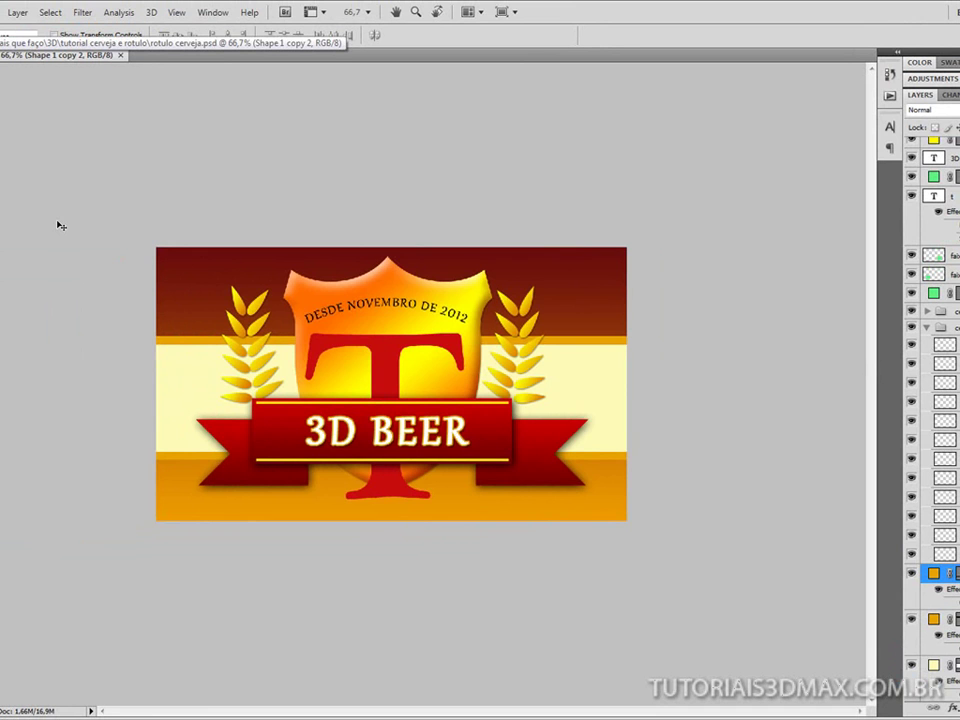
- Save a JPEG copy 'rotulo cerveja.jpg', accepting quality 8 (High)
key("ctrl+shift+s")
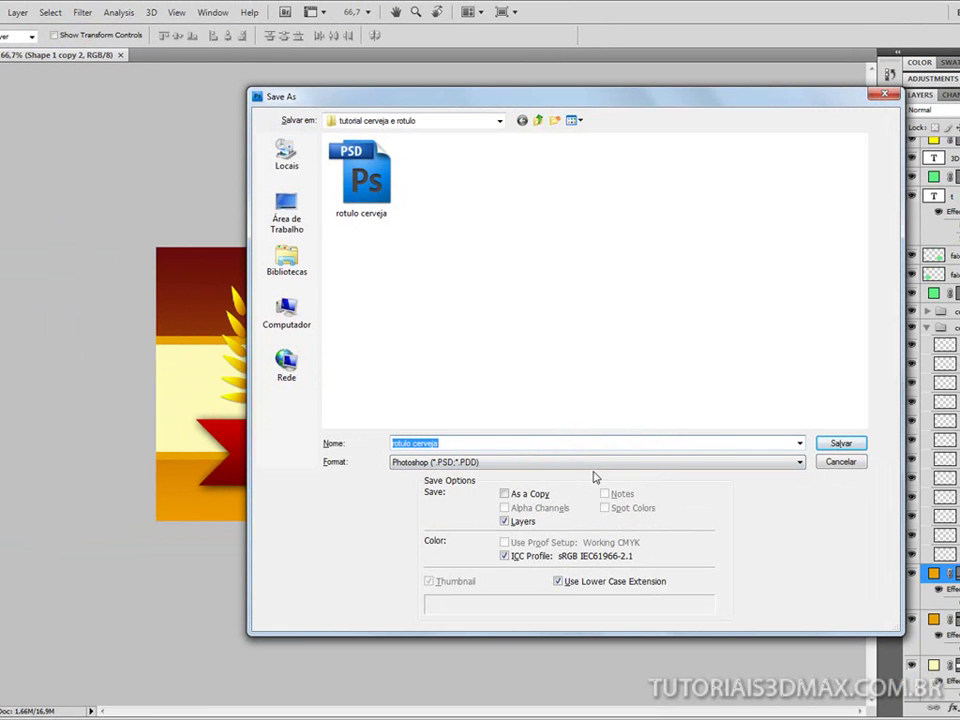
key("Tab")
key("j")
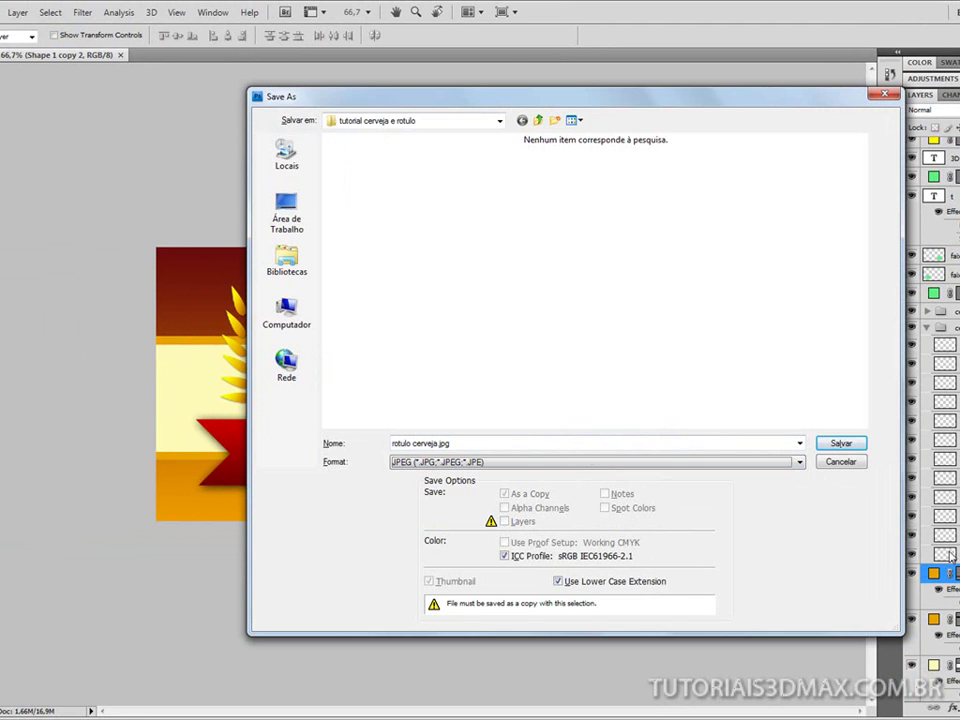
left_click(838, 443)
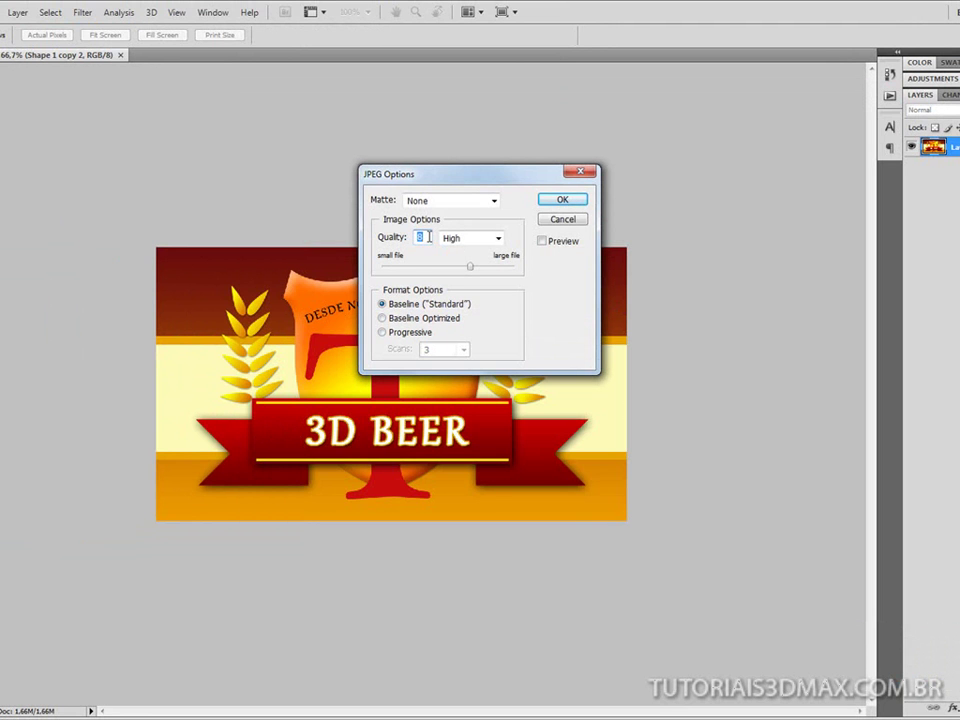
left_click(577, 208)
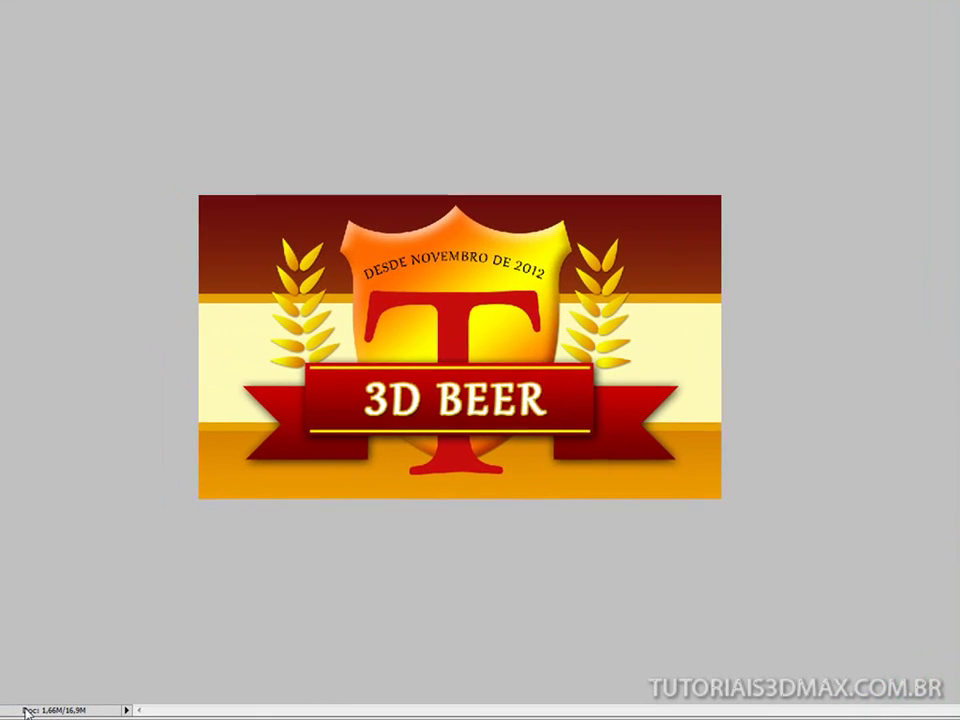
- Open Windows Explorer on the I-HD (G:) drive and enter the Estudos folder
key("alt+Tab")
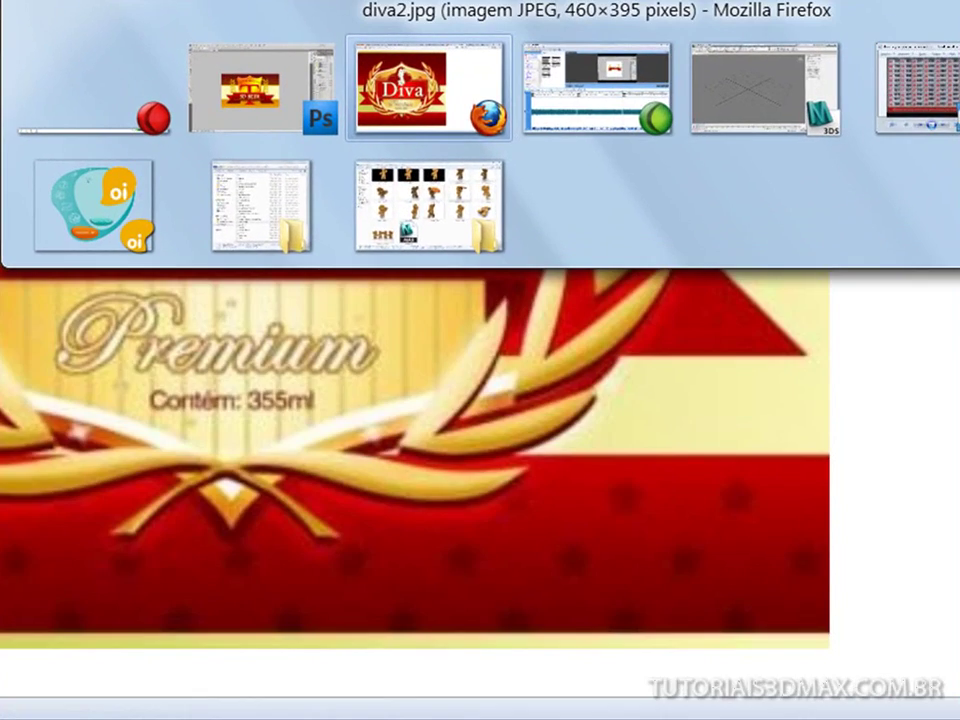
left_click(261, 88)
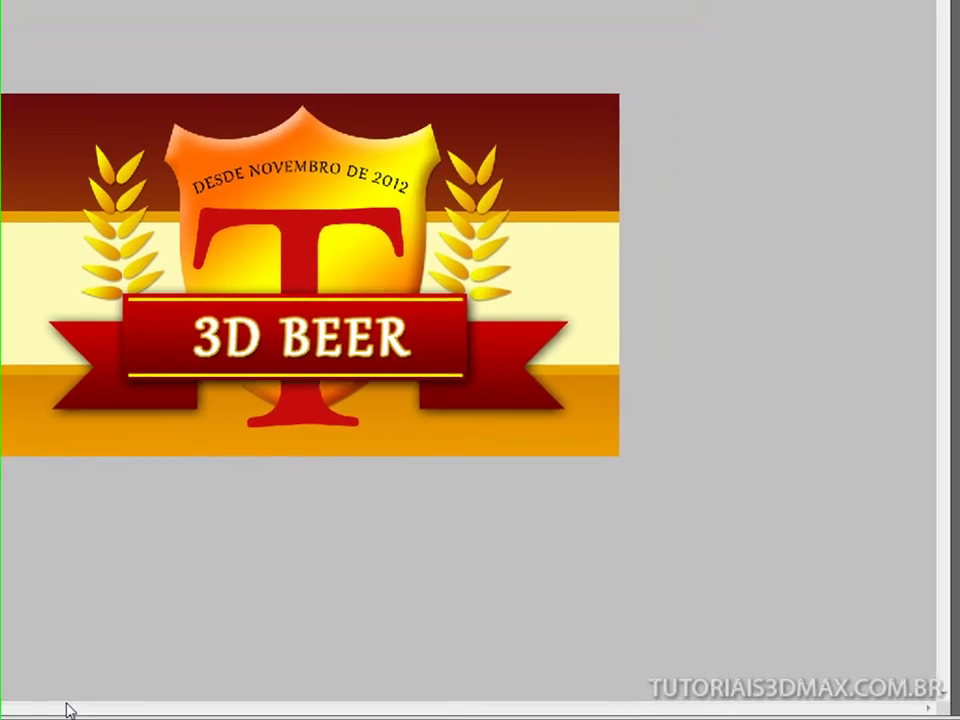
key("super+e")
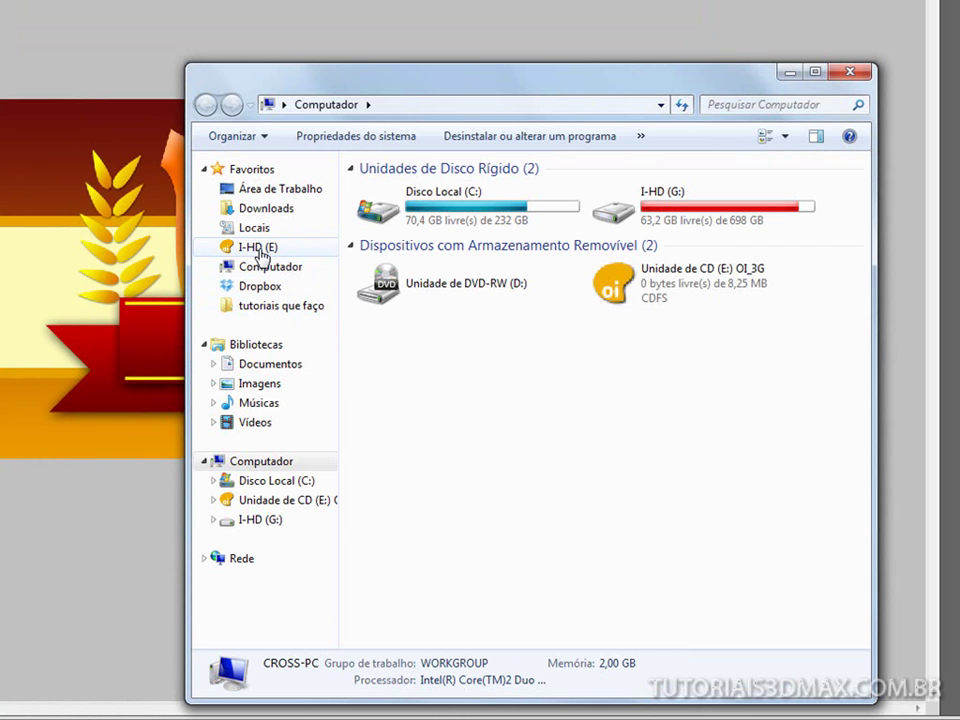
left_click(238, 520)
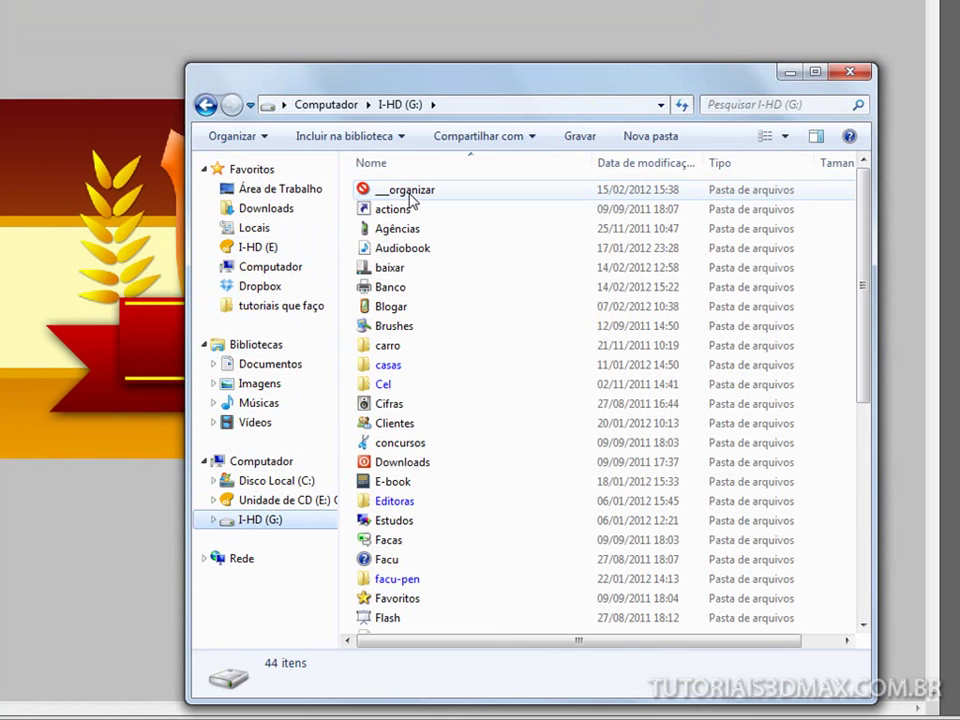
left_click(410, 192)
type("ed")
key("Down")
key("Up")
key("Down")
key("Return")
- Go through tutoriais que faço\3D into 'tutorial cerveja e rotulo' and preview rotulo cerveja.jpg
type("tu")
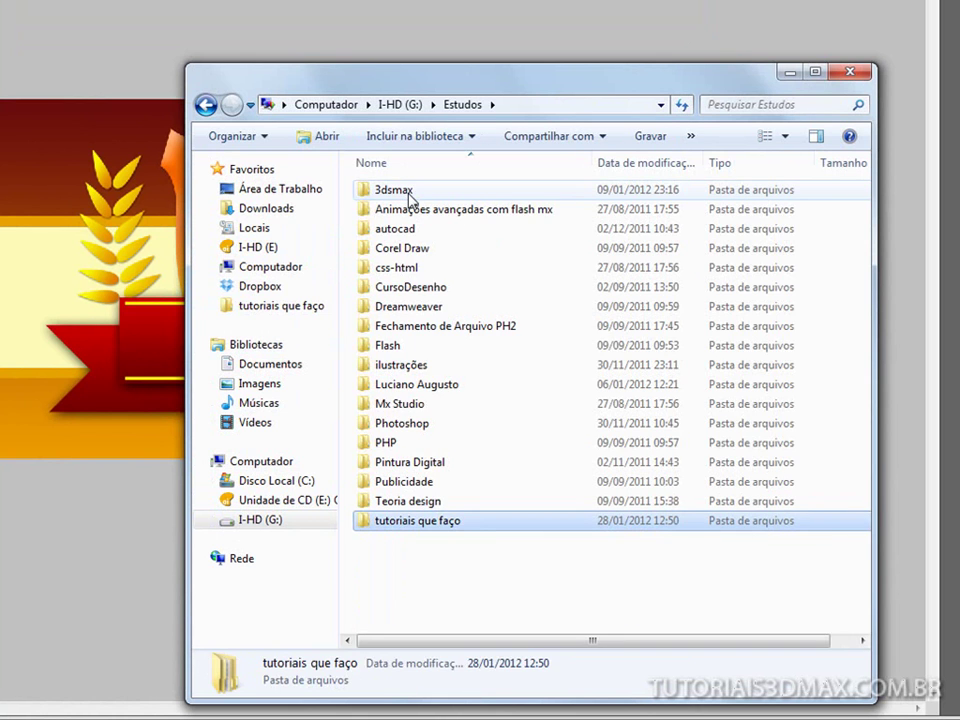
key("Return")
double_click(410, 196)
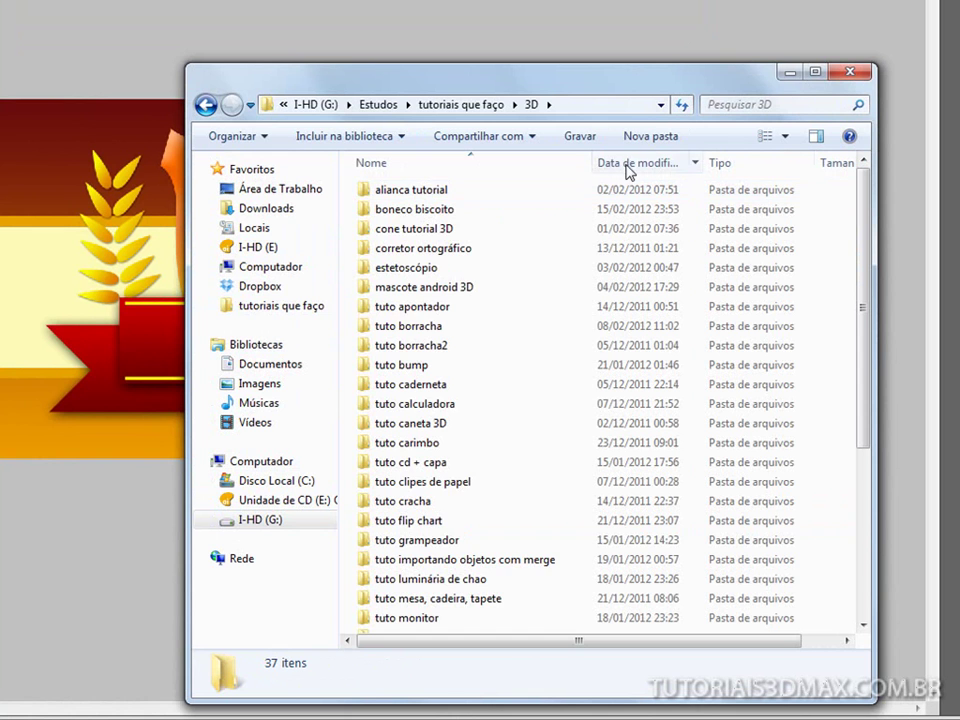
left_click(628, 165)
double_click(461, 192)
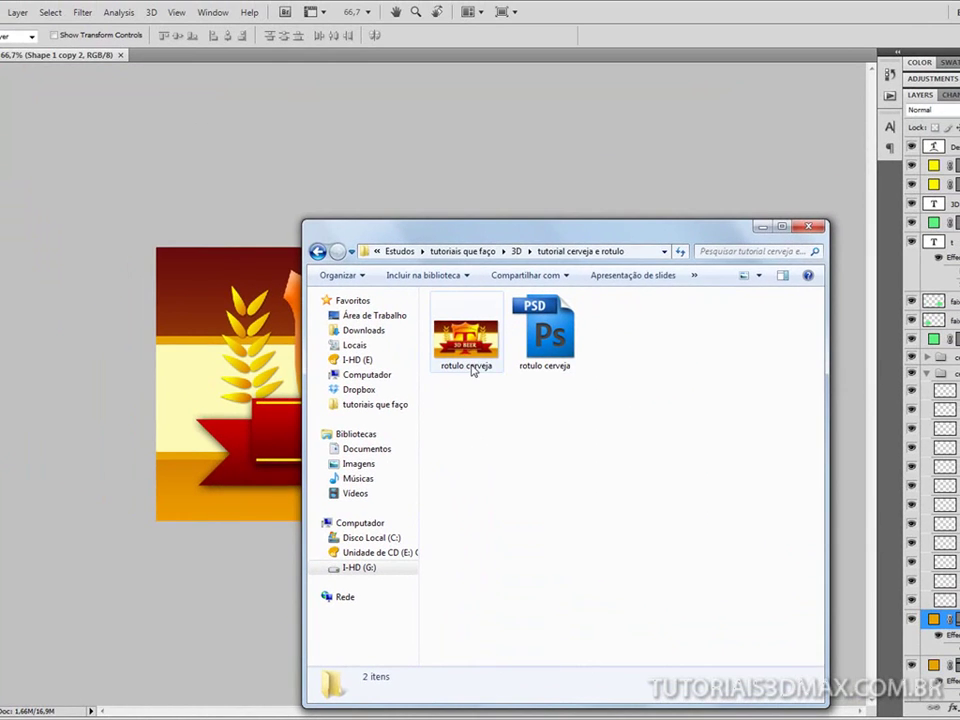
double_click(468, 340)
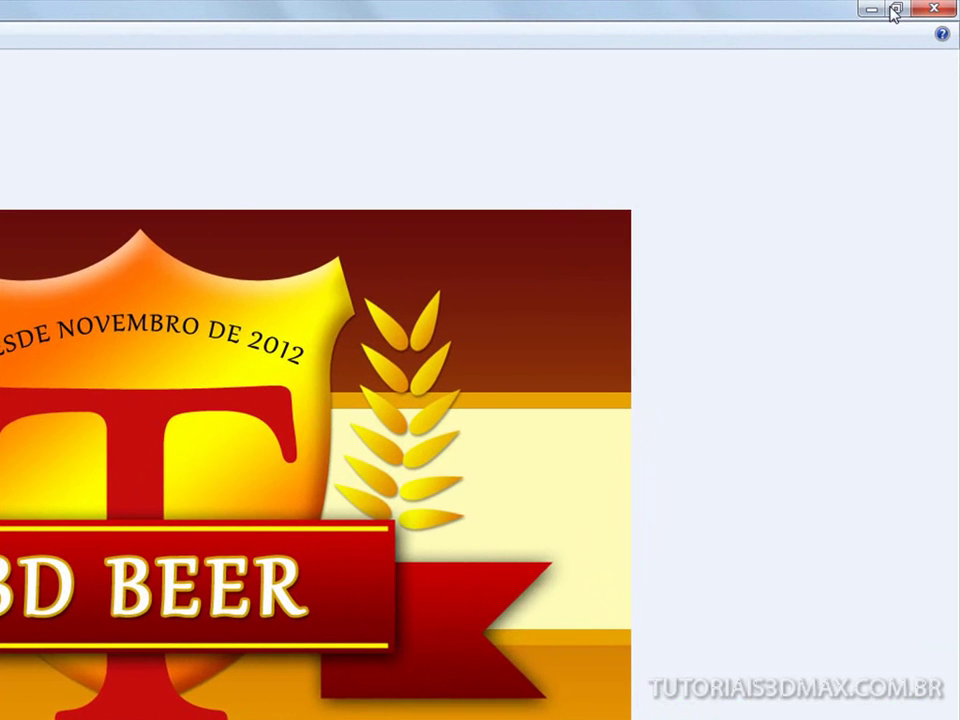
- Check the exported label in Photo Viewer, then close the preview and the folder window
left_click(907, 18)
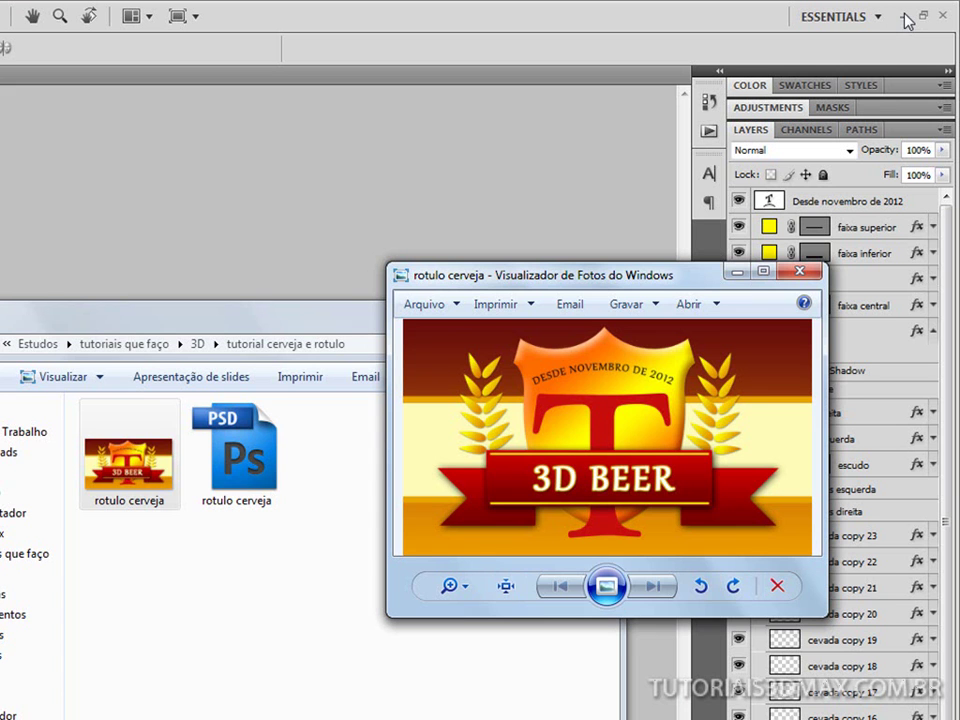
left_click_drag(628, 274, 278, 193)
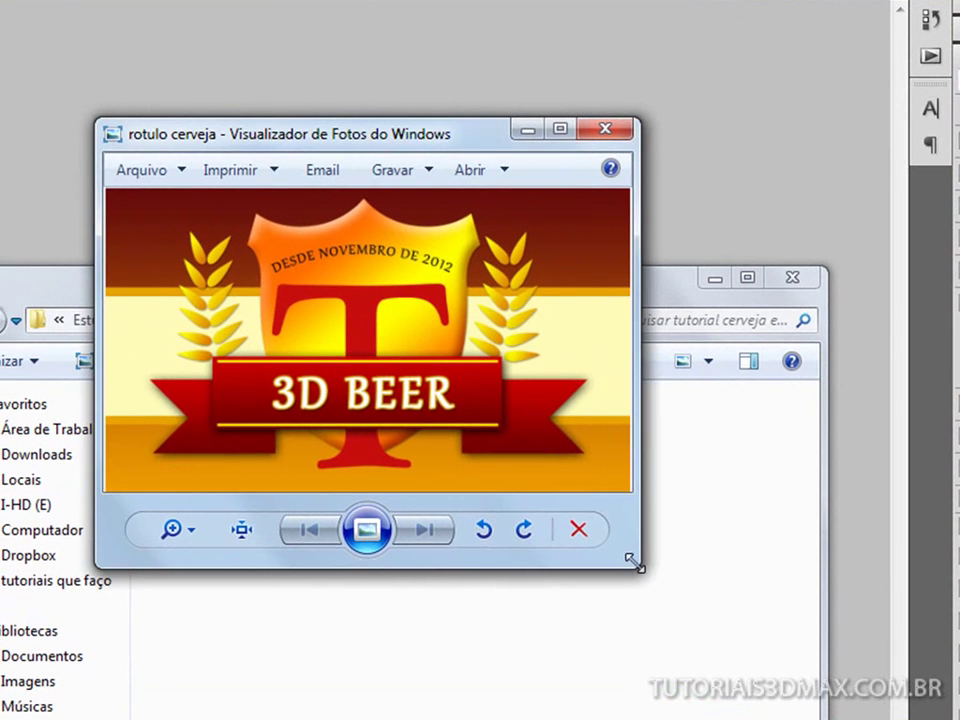
left_click_drag(634, 563, 579, 518)
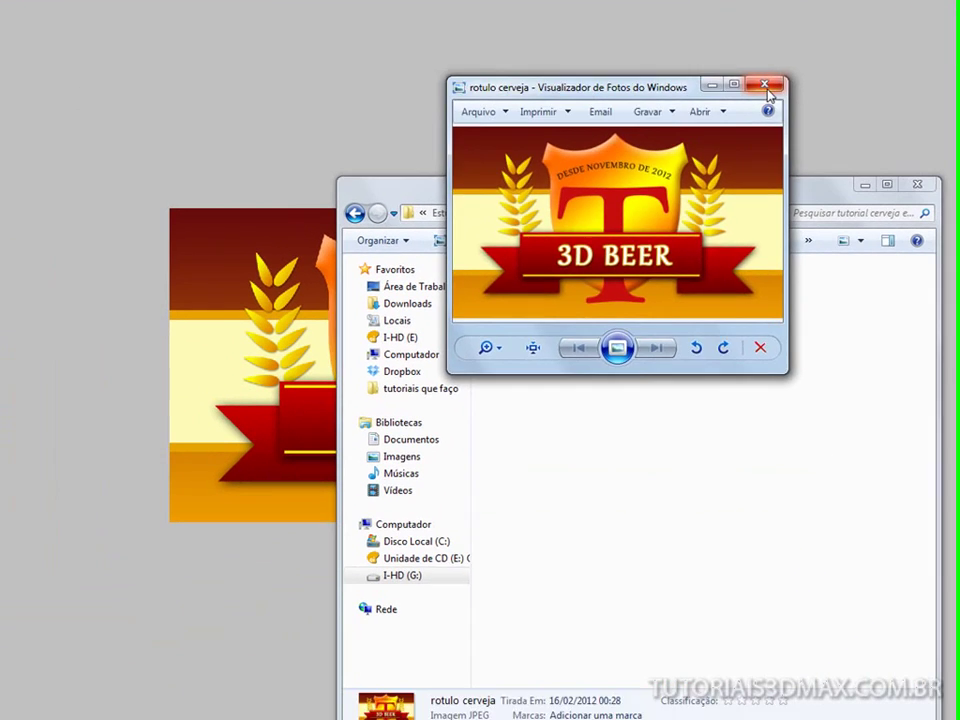
left_click(776, 90)
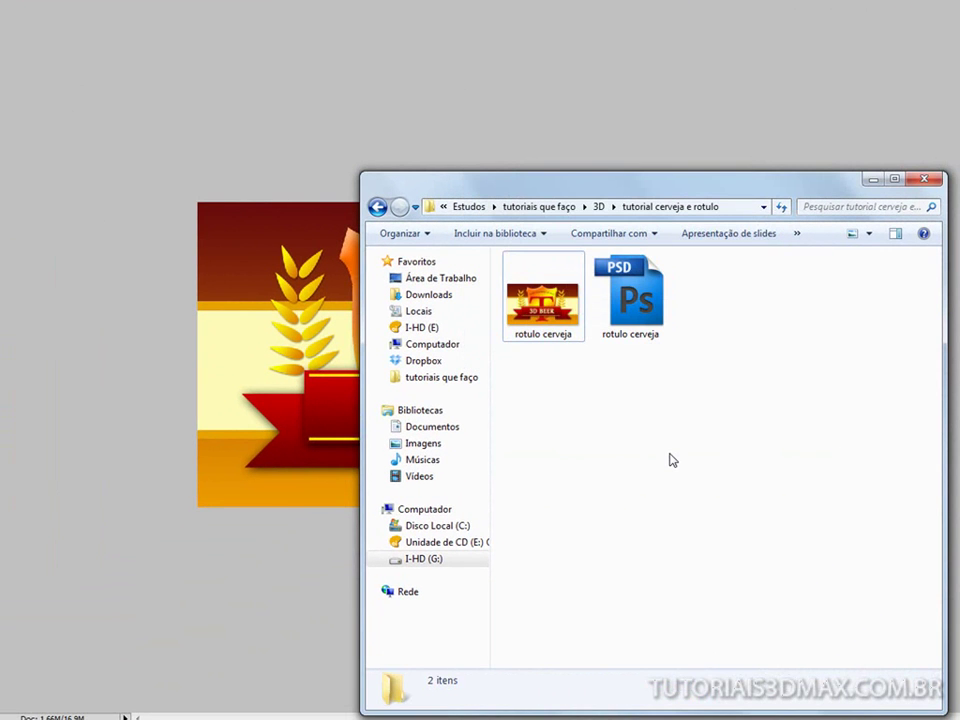
left_click(773, 62)
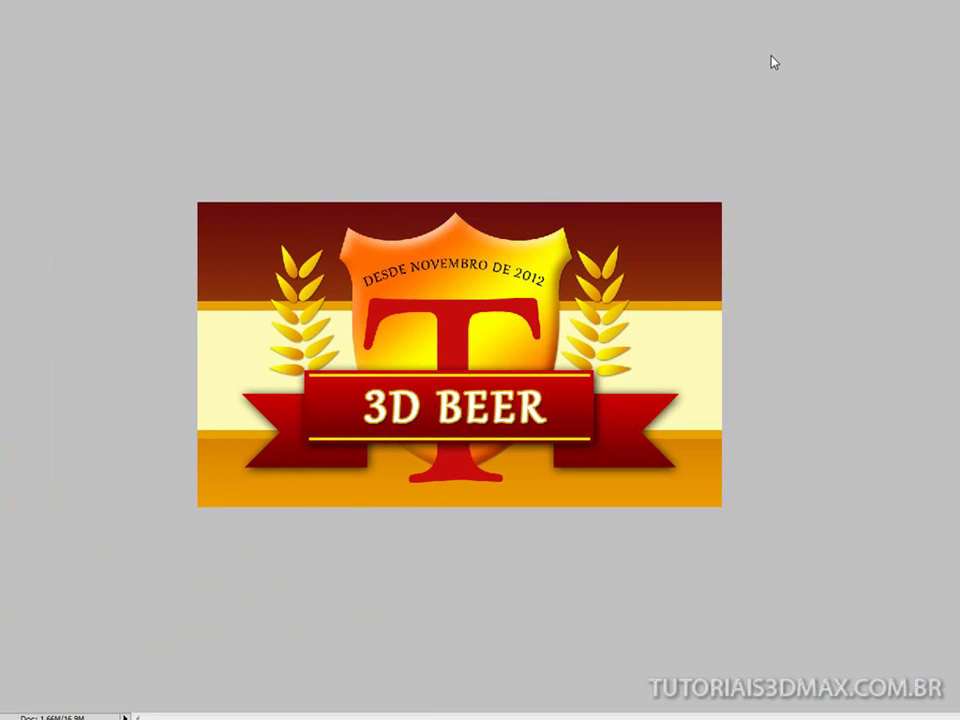
- Switch to the empty 3ds Max scene, then bring up the window switcher for Firefox
key("alt+Tab")
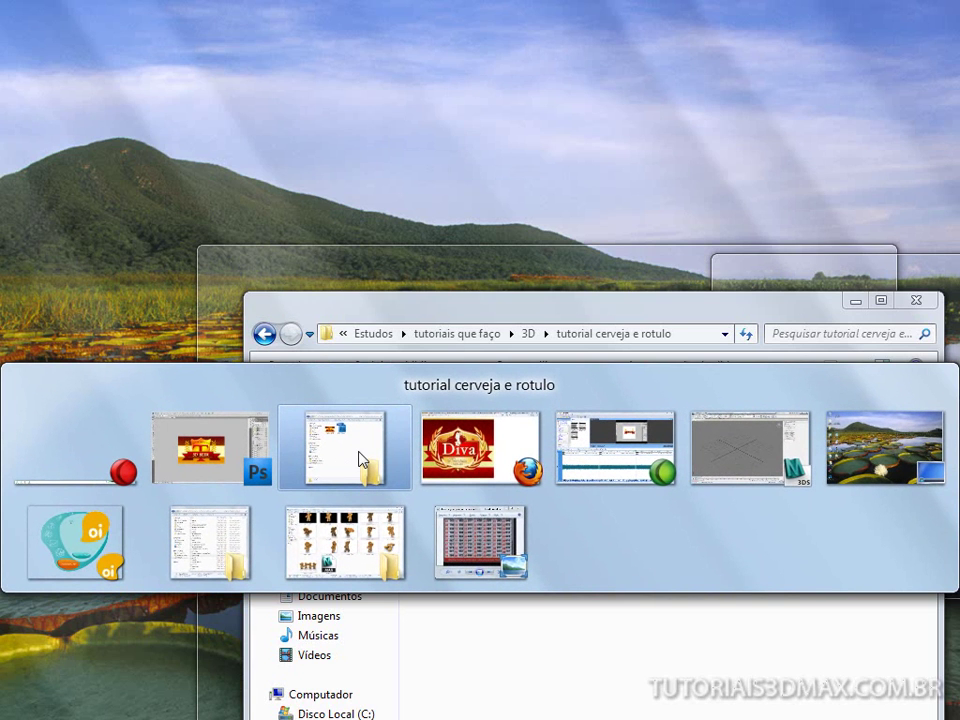
mouse_move(750, 448)
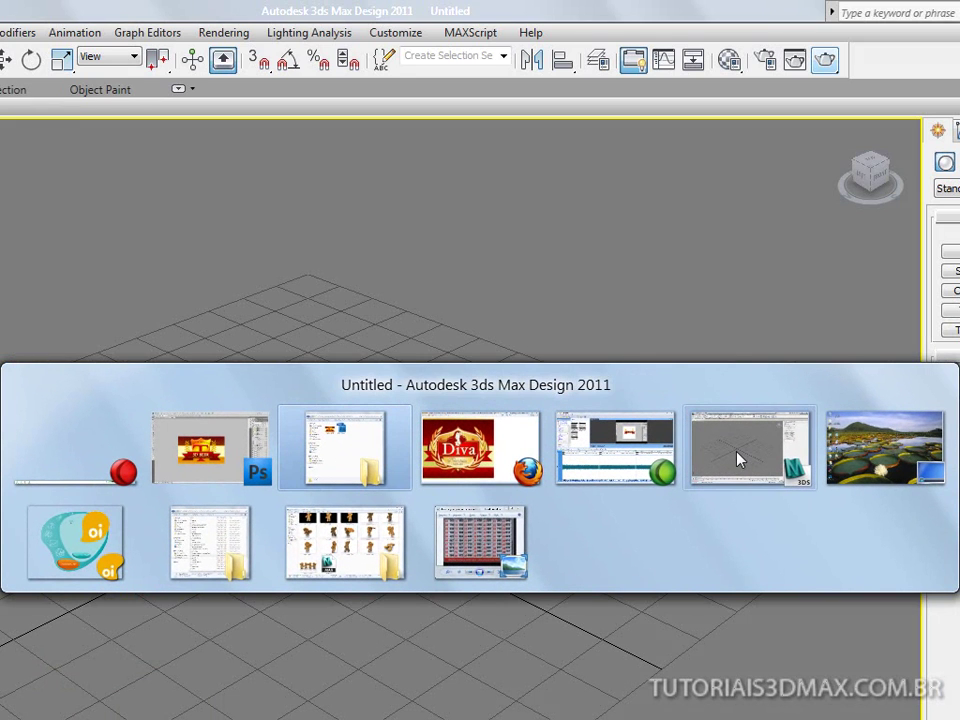
left_click(737, 459)
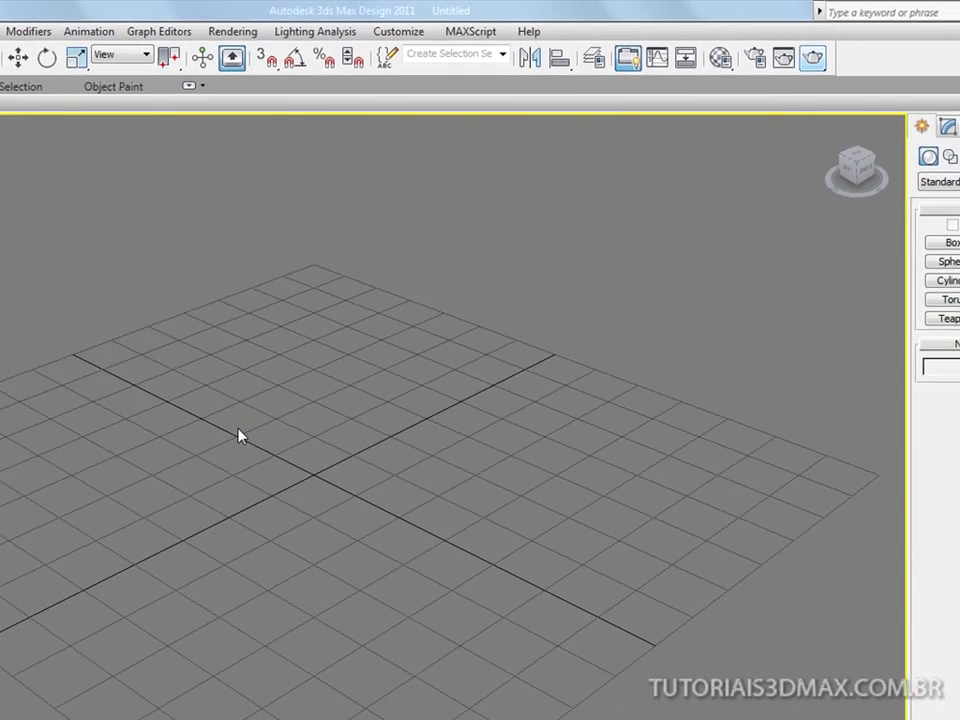
key("alt+Tab")
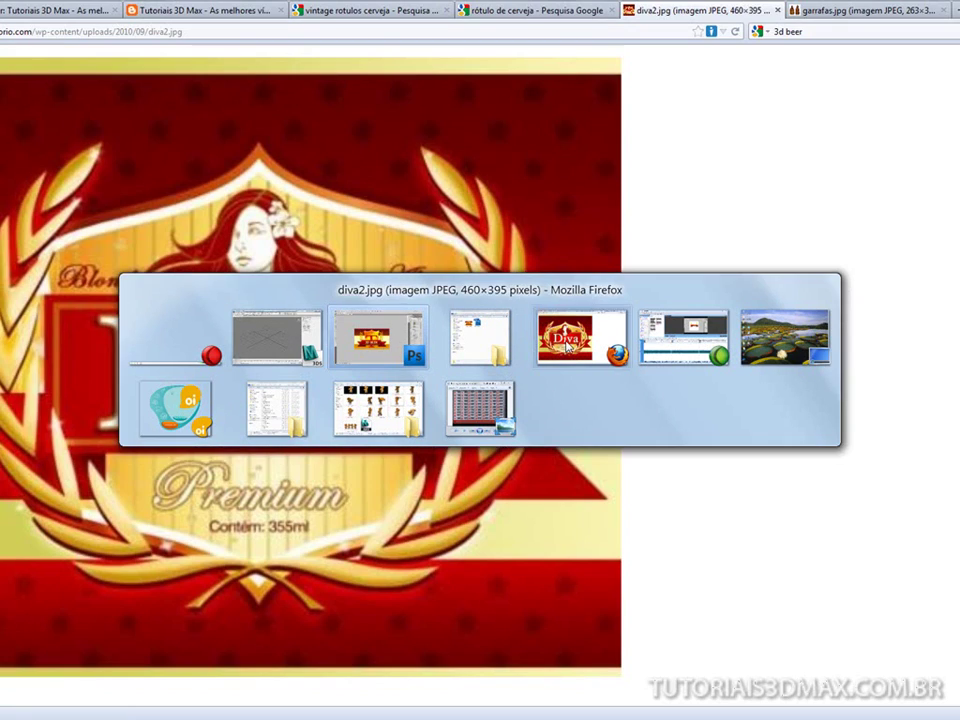
- In Firefox, close the diva2.jpg tab and the two beer-label search tabs
left_click(585, 322)
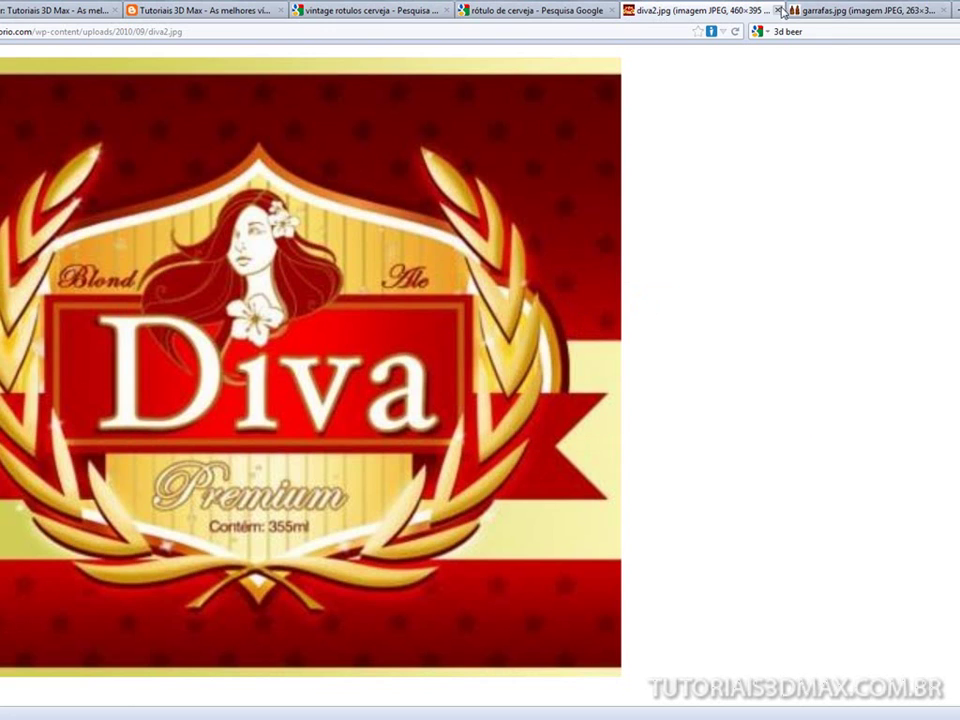
left_click(778, 10)
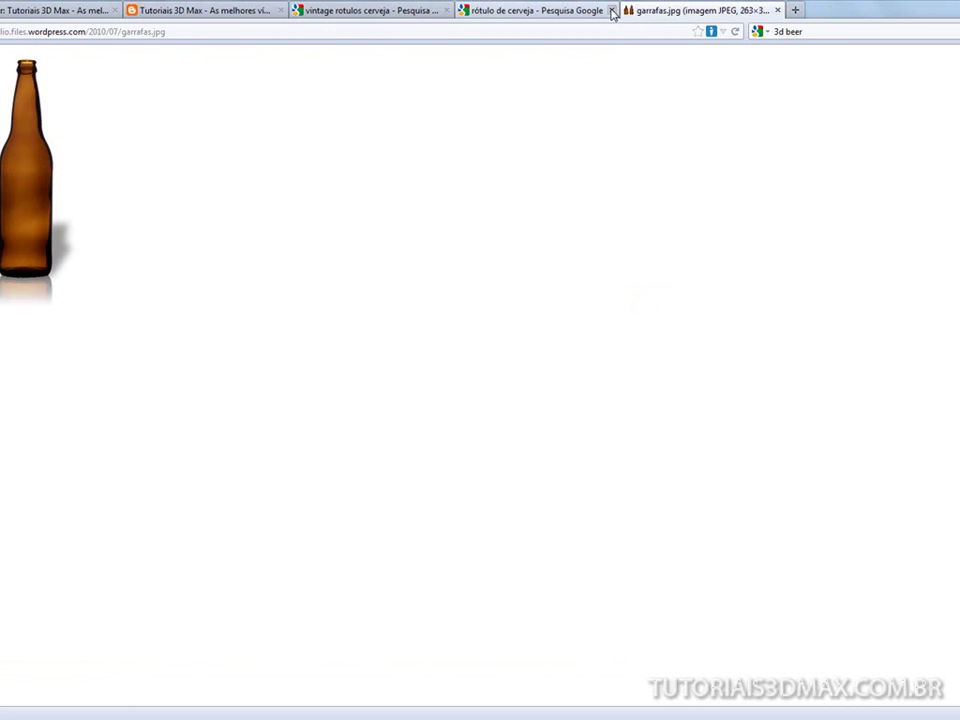
left_click(612, 10)
left_click(446, 10)
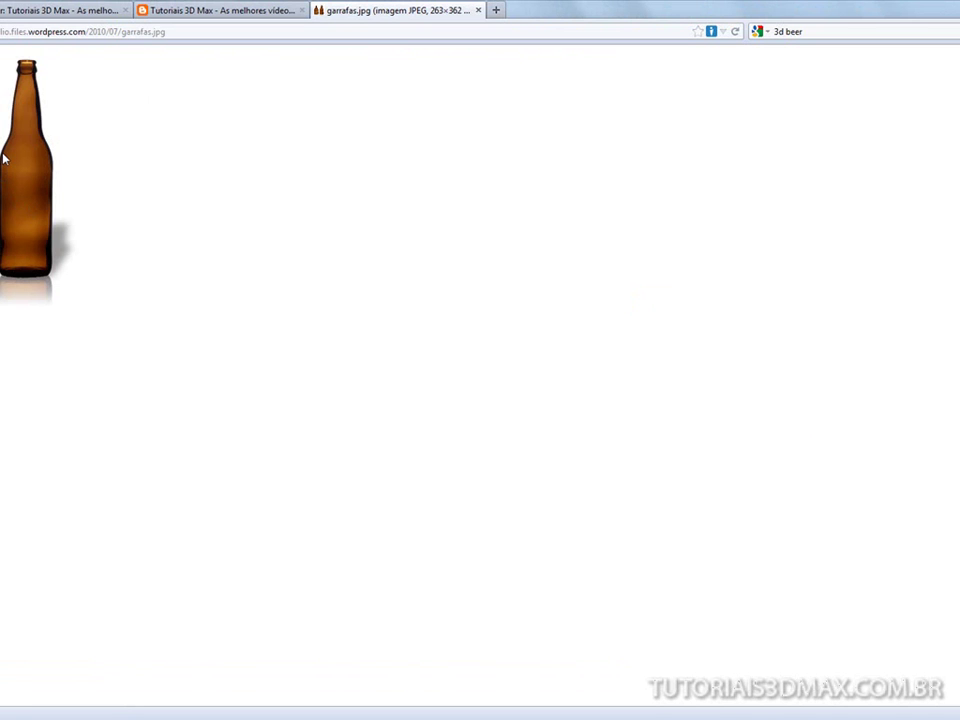
- Save the garrafas.jpg bottle photo into 3D > tutorial cerveja e rotulo
right_click(16, 151)
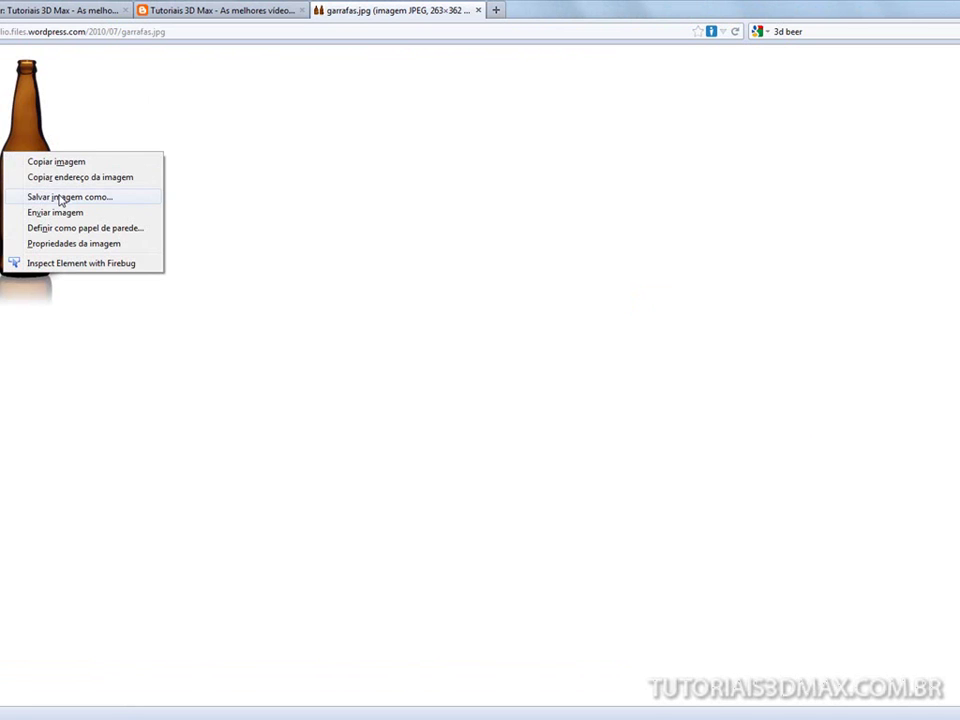
left_click(60, 200)
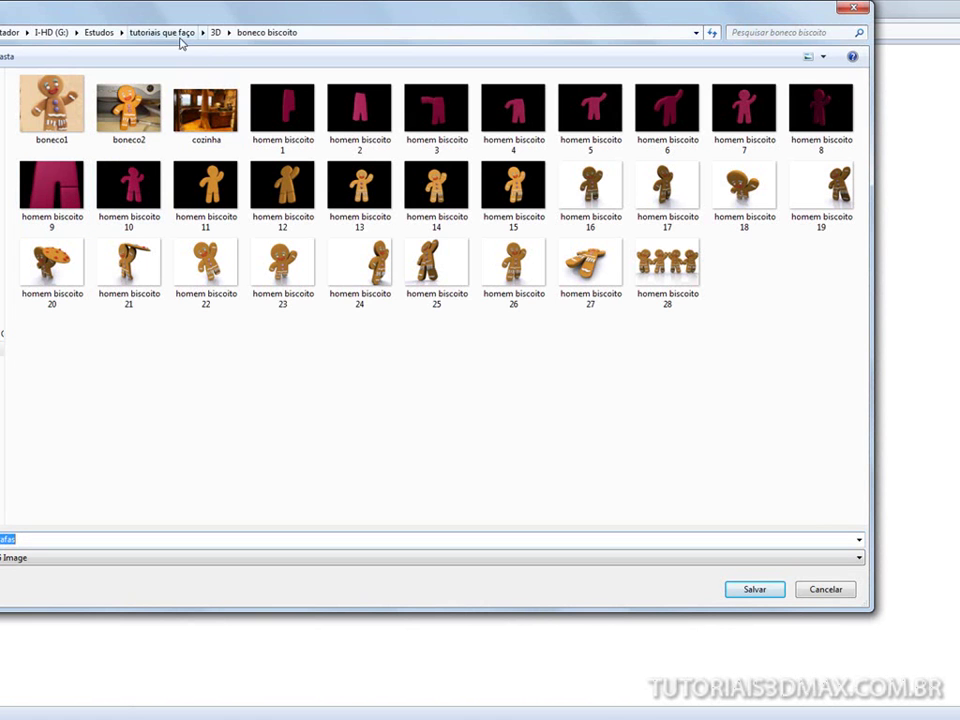
left_click(163, 33)
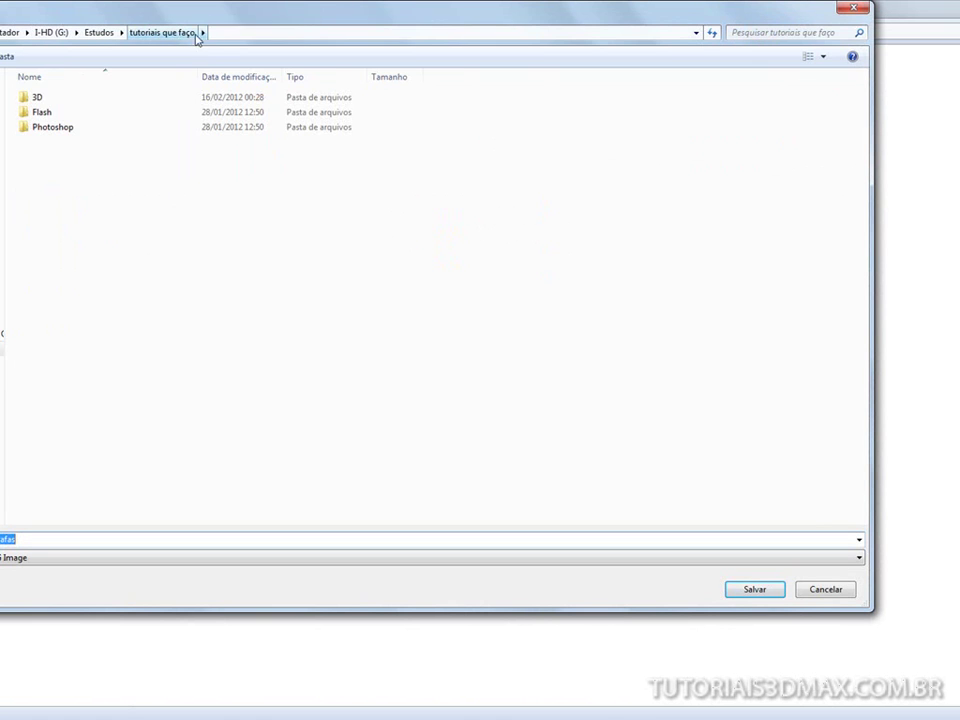
double_click(36, 97)
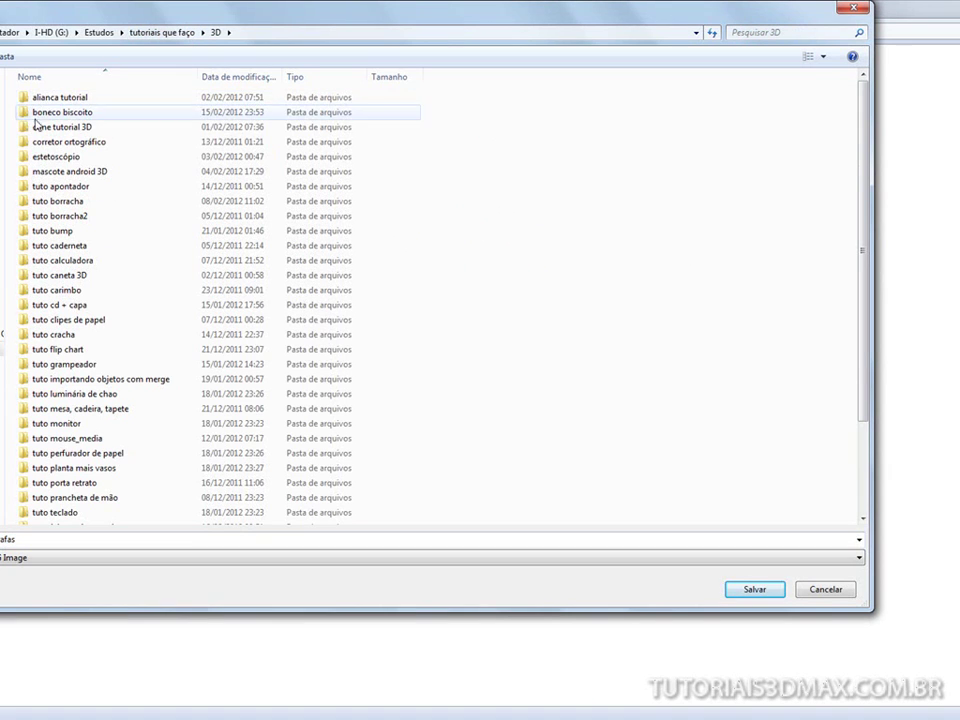
left_click(245, 80)
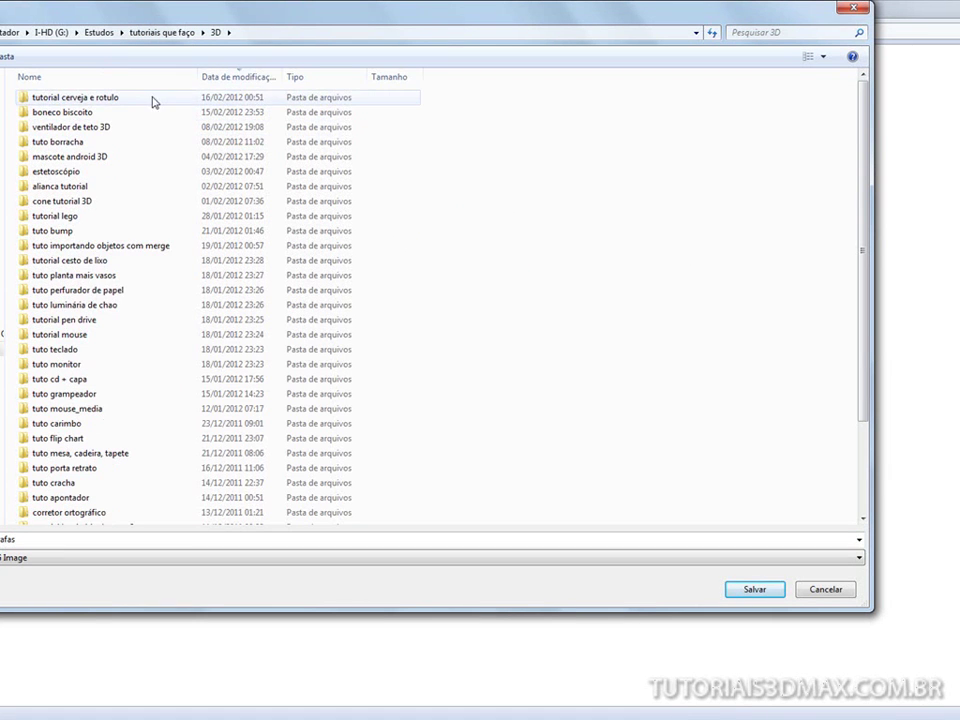
double_click(103, 97)
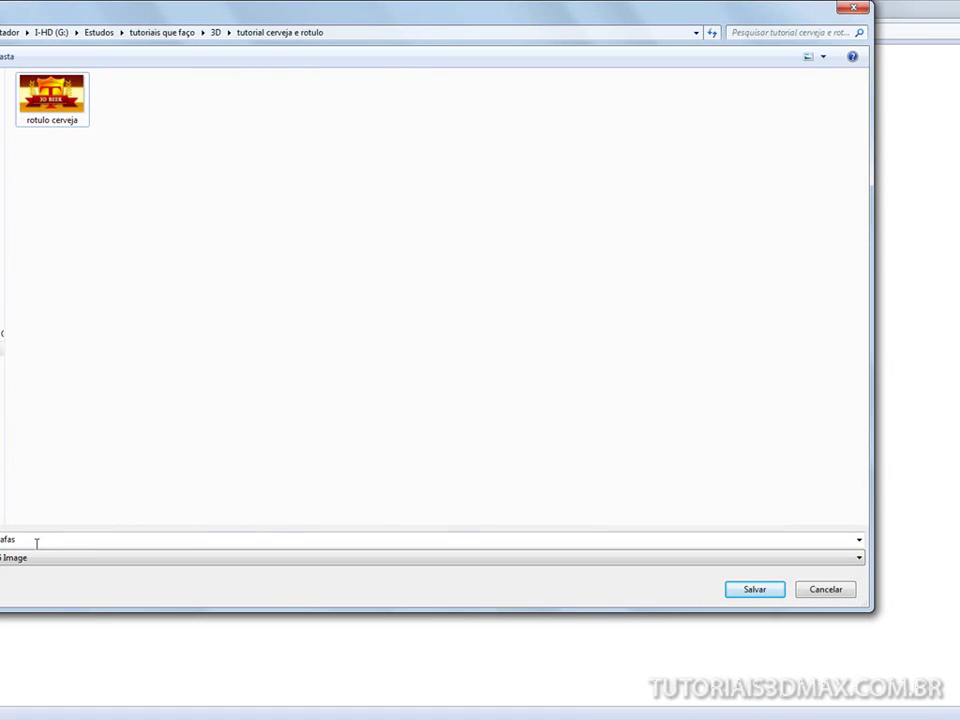
left_click(754, 591)
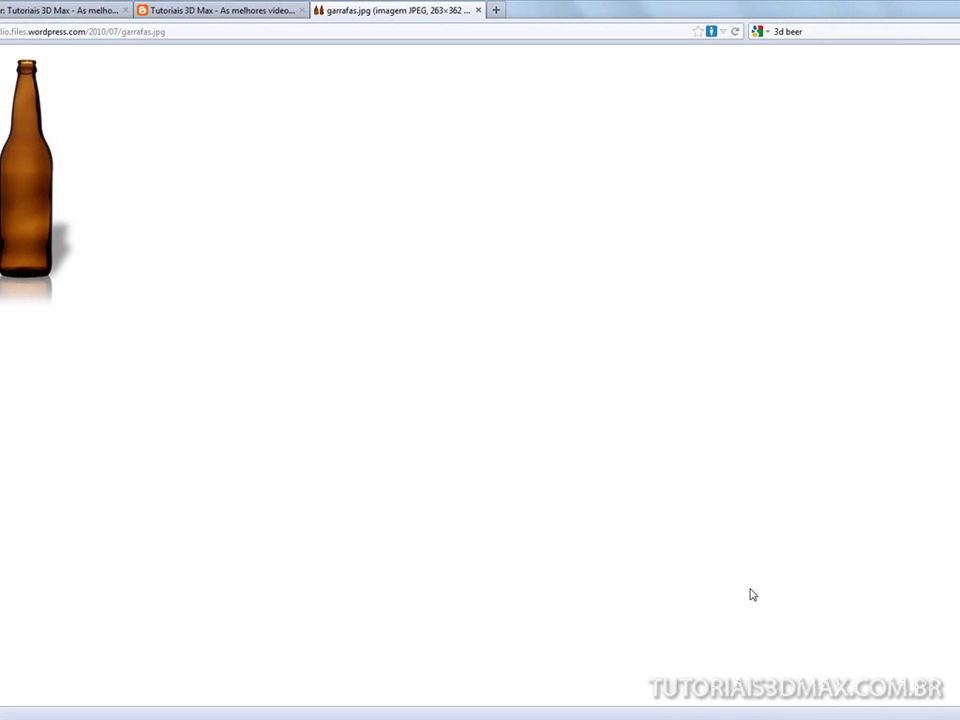
key("alt+Tab")
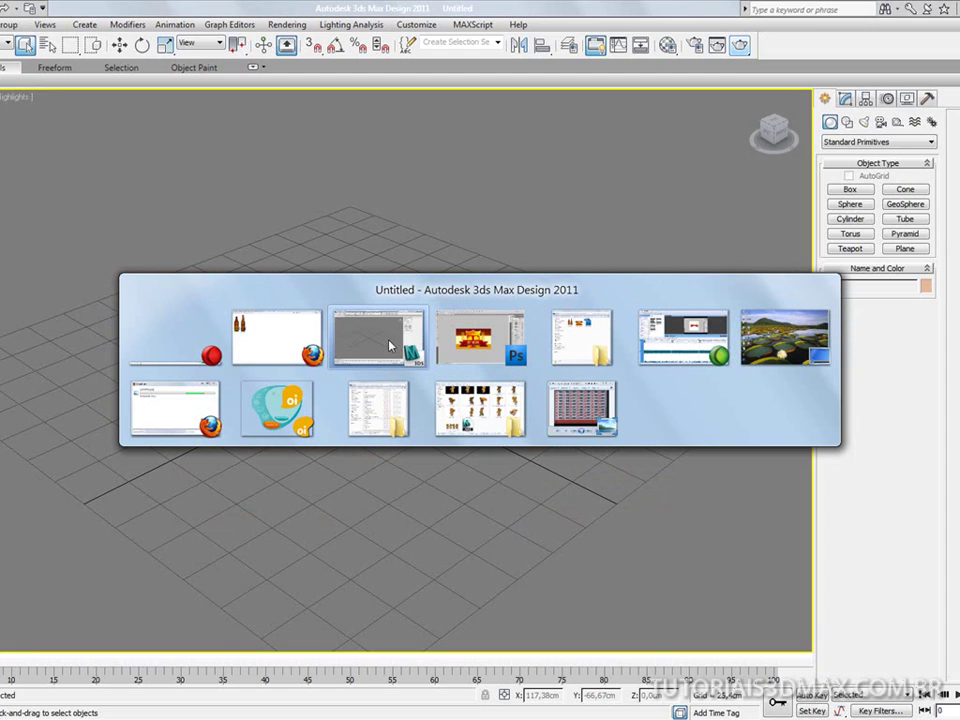
- Draw a 312,26 × 302,94 cm plane in the Front viewport and open the Material Editor
left_click(390, 347)
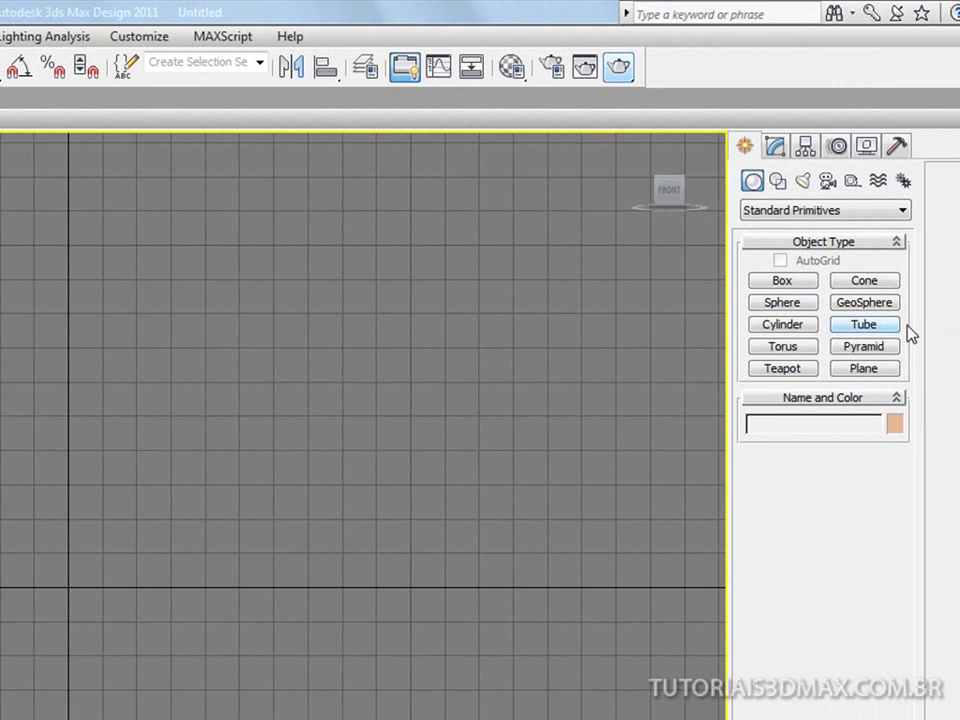
left_click(895, 369)
mouse_move(67, 591)
left_mouse_down()
mouse_move(273, 350)
mouse_move(476, 168)
left_mouse_up()
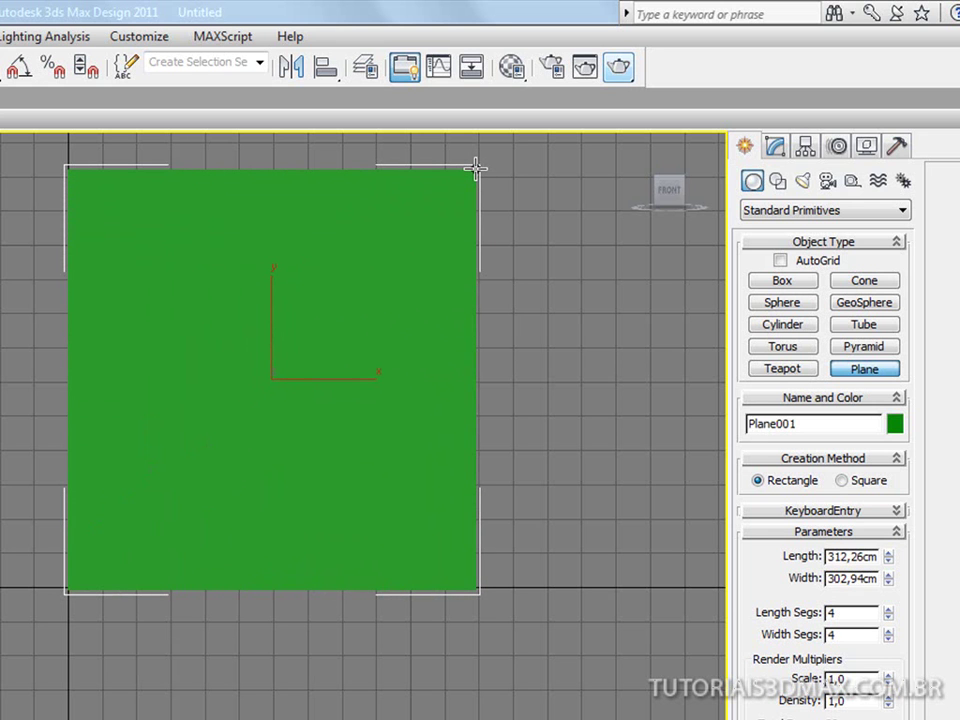
key("m")
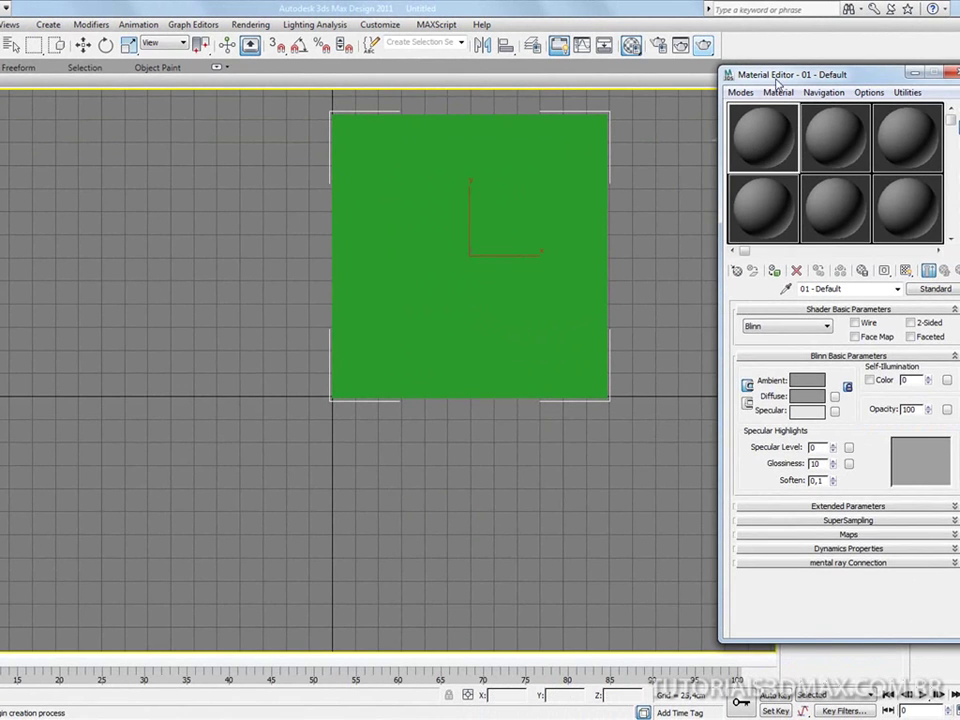
- Rename the material to 'gabarito garrafa'
left_click_drag(758, 77, 28, 68)
triple_click(151, 284)
type("gabarito garrafa")
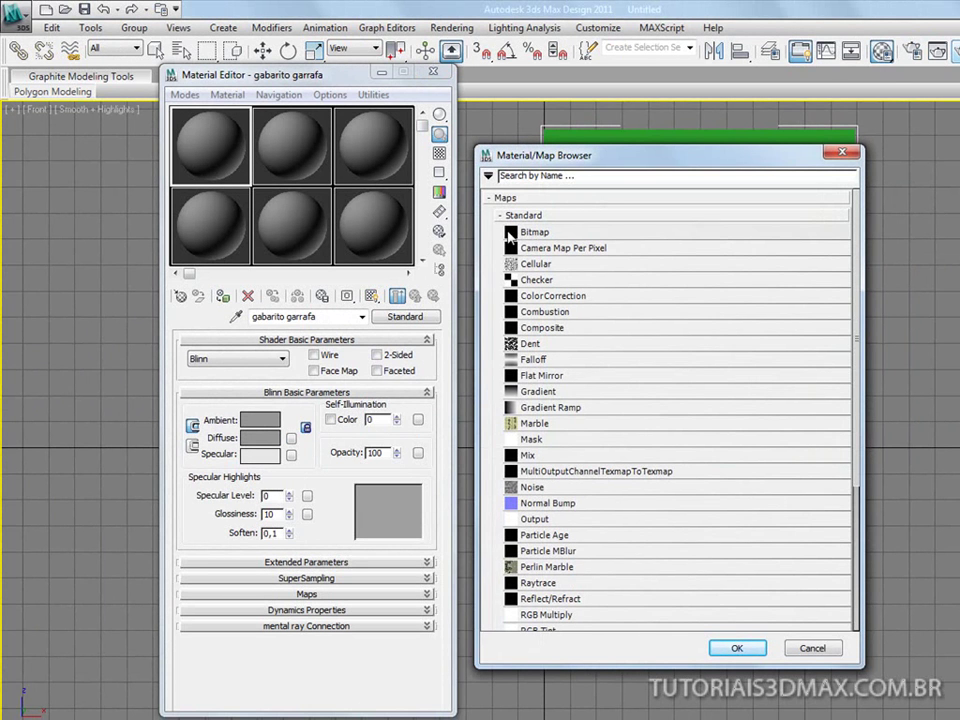
- Load garrafas.jpg from tutorial cerveja e rotulo as the material's Diffuse bitmap
double_click(521, 236)
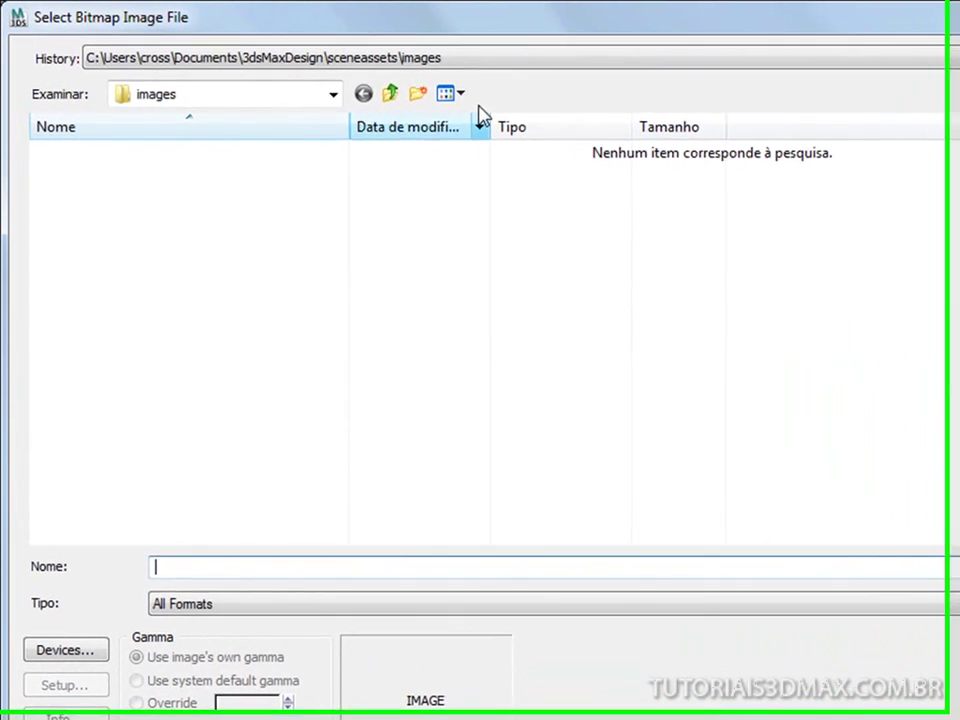
left_click(480, 58)
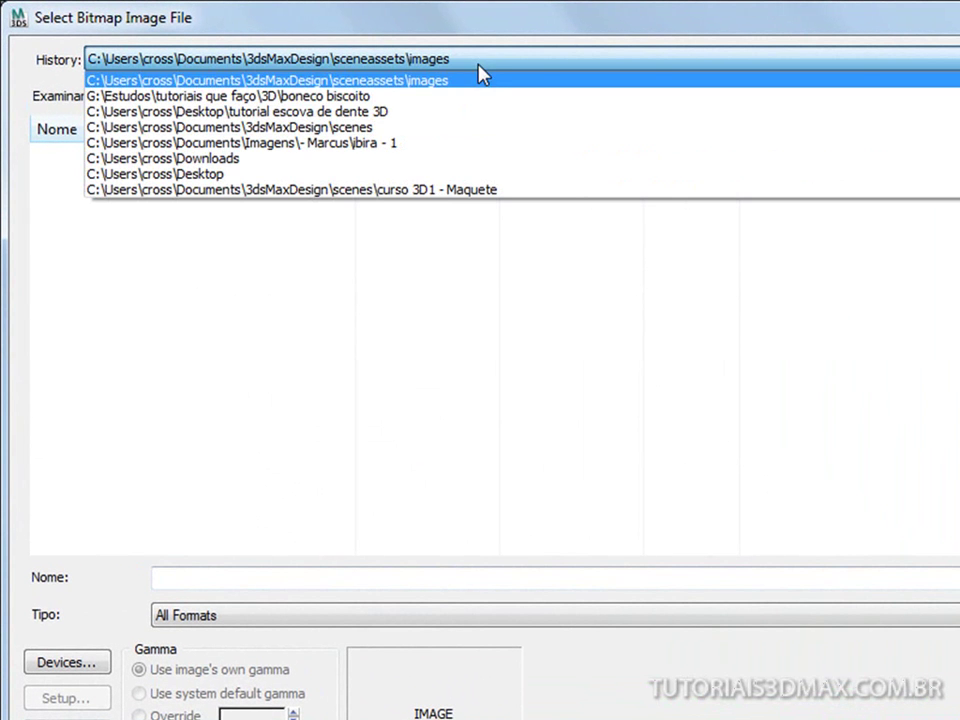
left_click(476, 97)
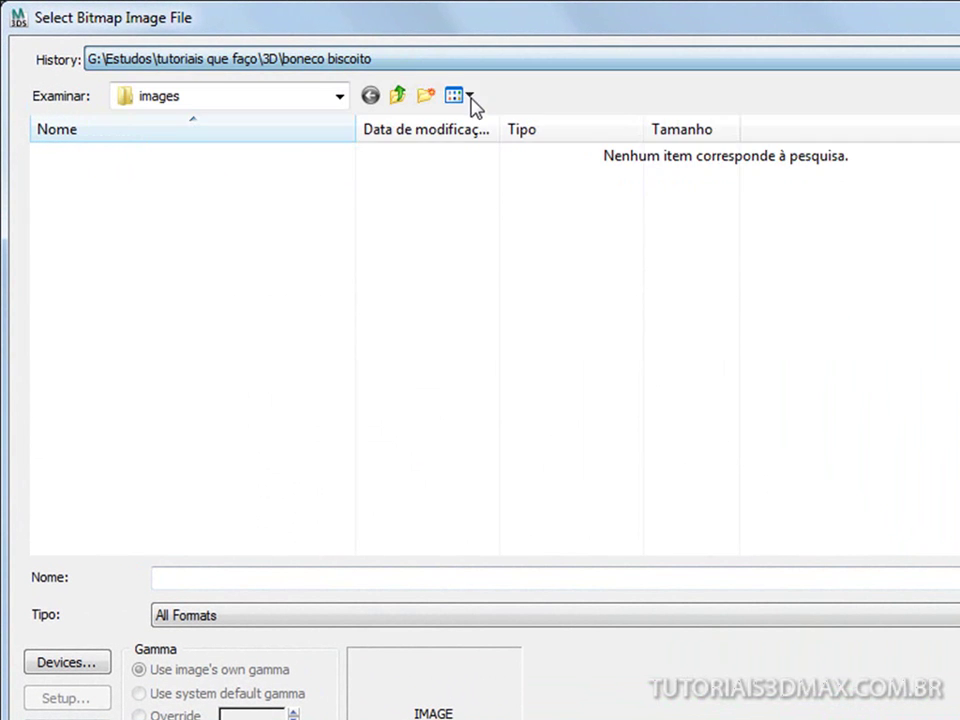
left_click(399, 97)
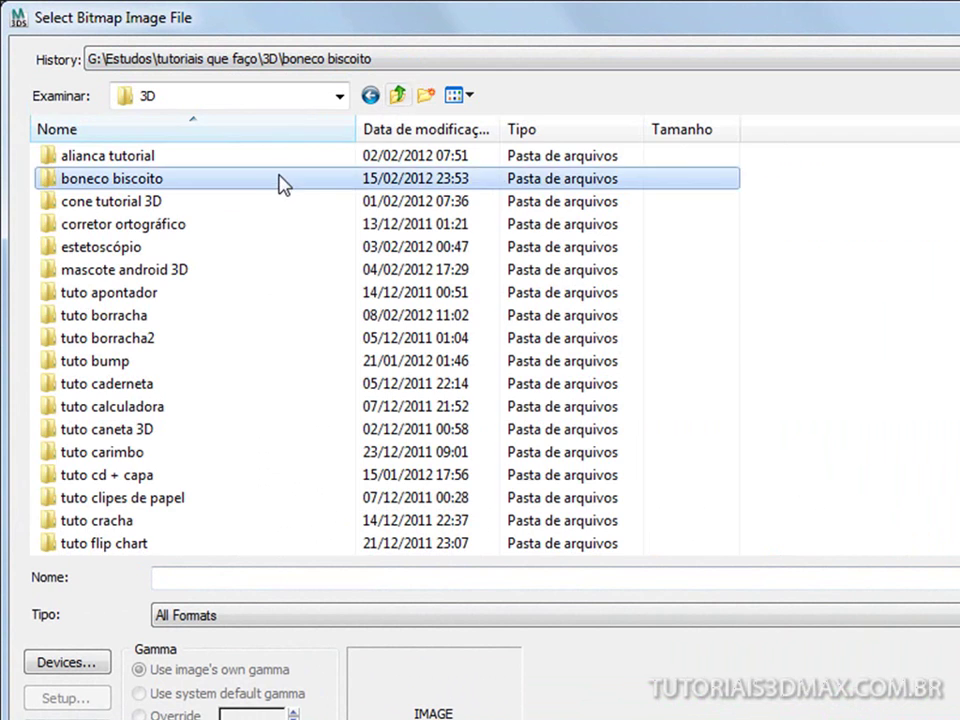
left_click(368, 130)
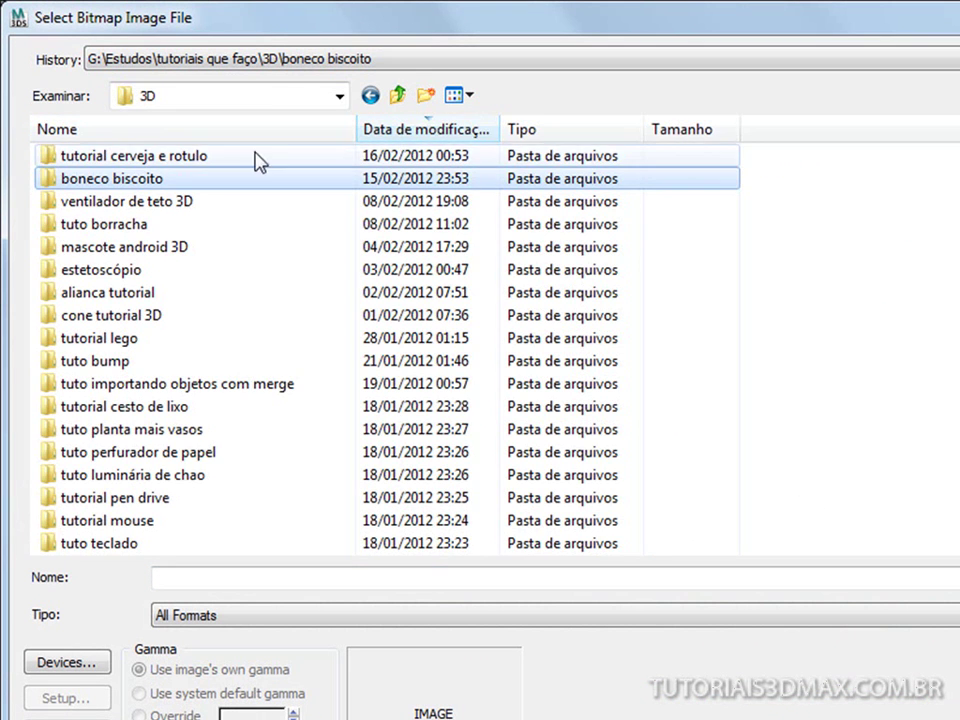
double_click(193, 156)
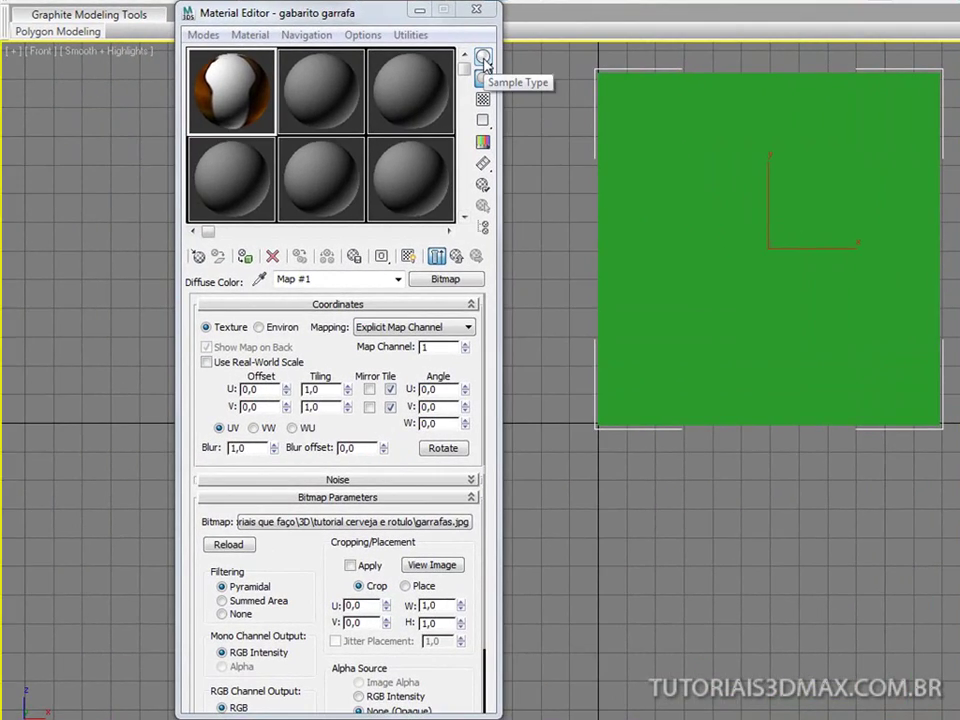
- Show gabarito garrafa in the viewport, apply it to Plane001, and set Length to 390,32 cm
left_click_drag(485, 60, 546, 60)
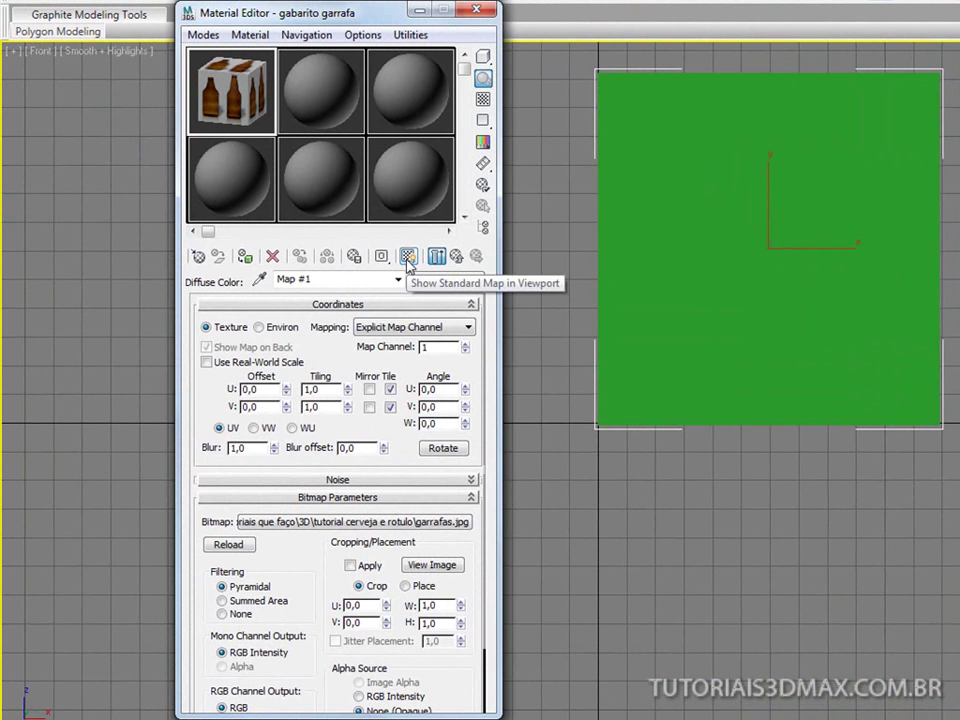
left_click(408, 258)
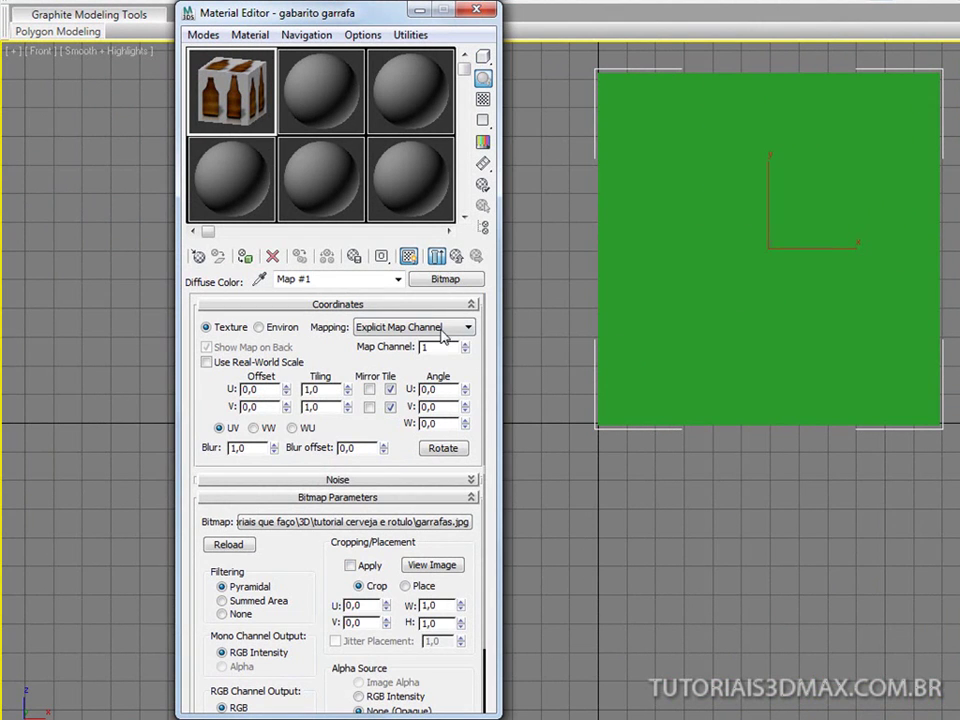
left_click(456, 258)
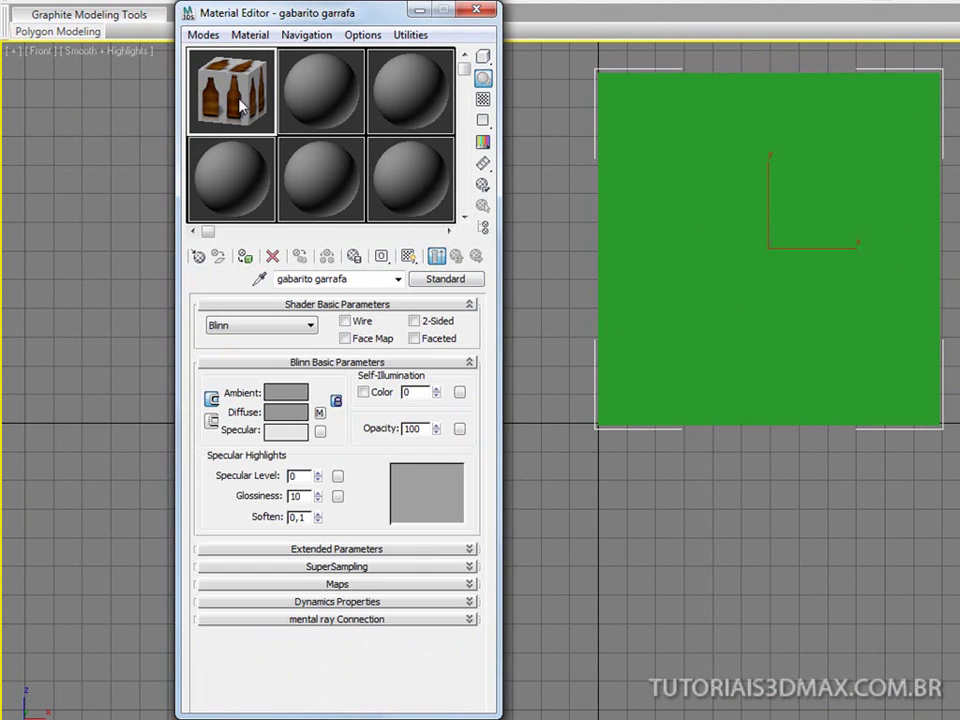
left_click_drag(728, 262, 699, 318)
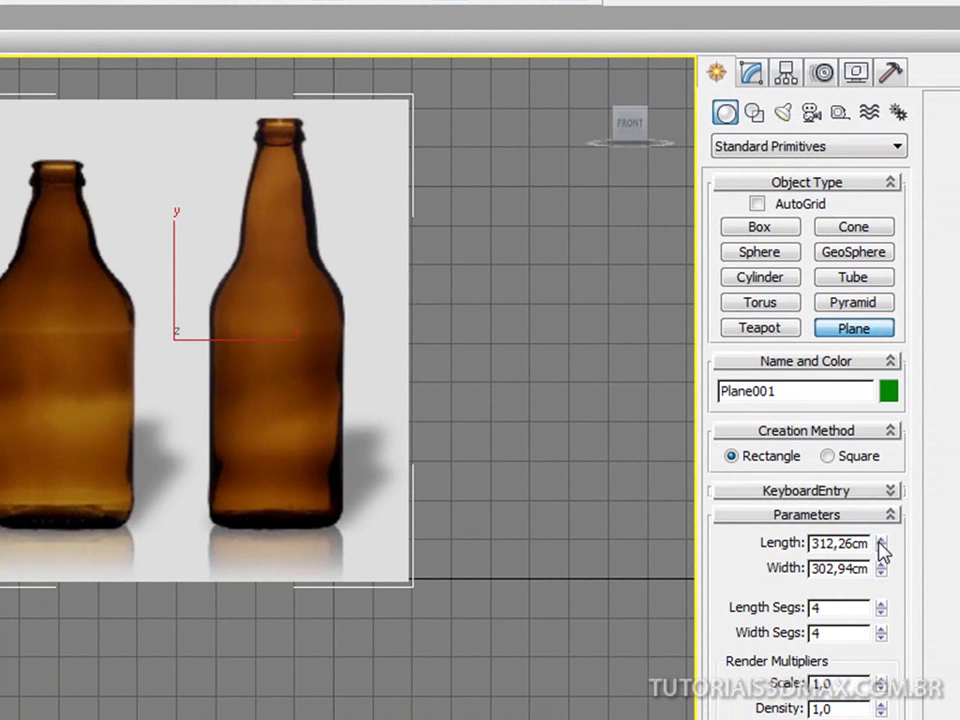
left_click_drag(882, 545, 886, 512)
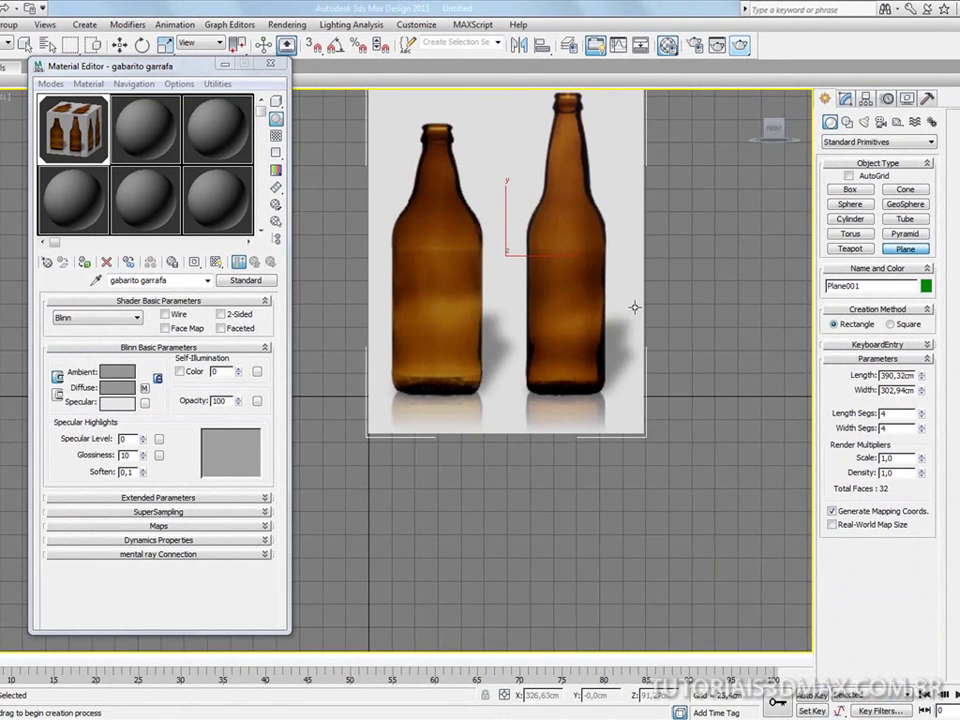
middle_click_drag(518, 294, 512, 306)
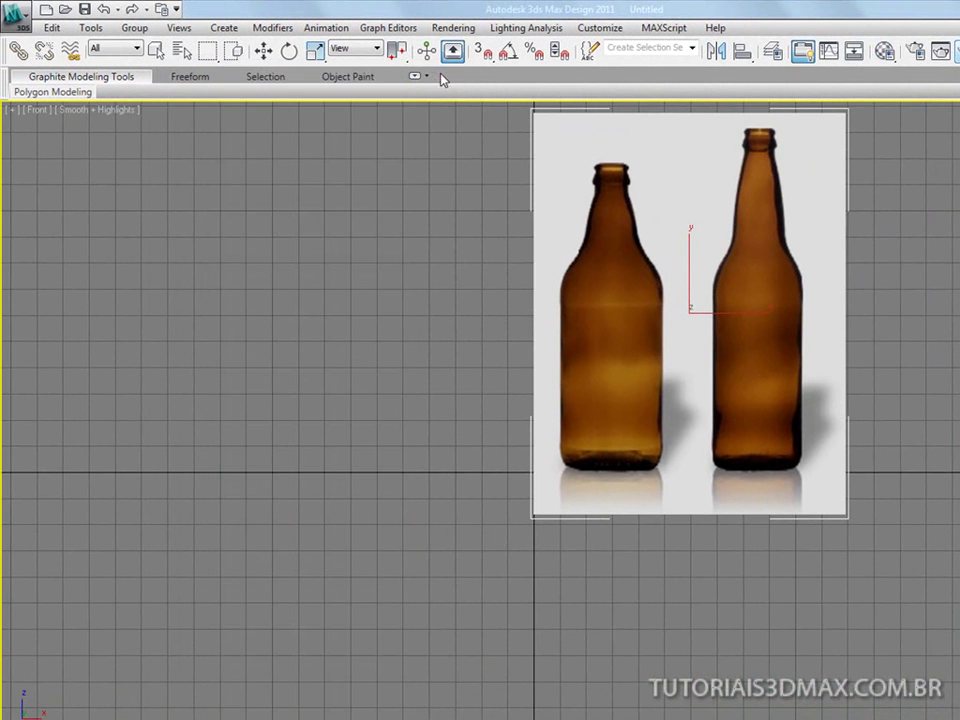
- Close the Material Editor and nudge the photo plane back along X in the Left view
left_click(272, 66)
left_click(263, 50)
middle_click_drag(557, 285, 425, 307)
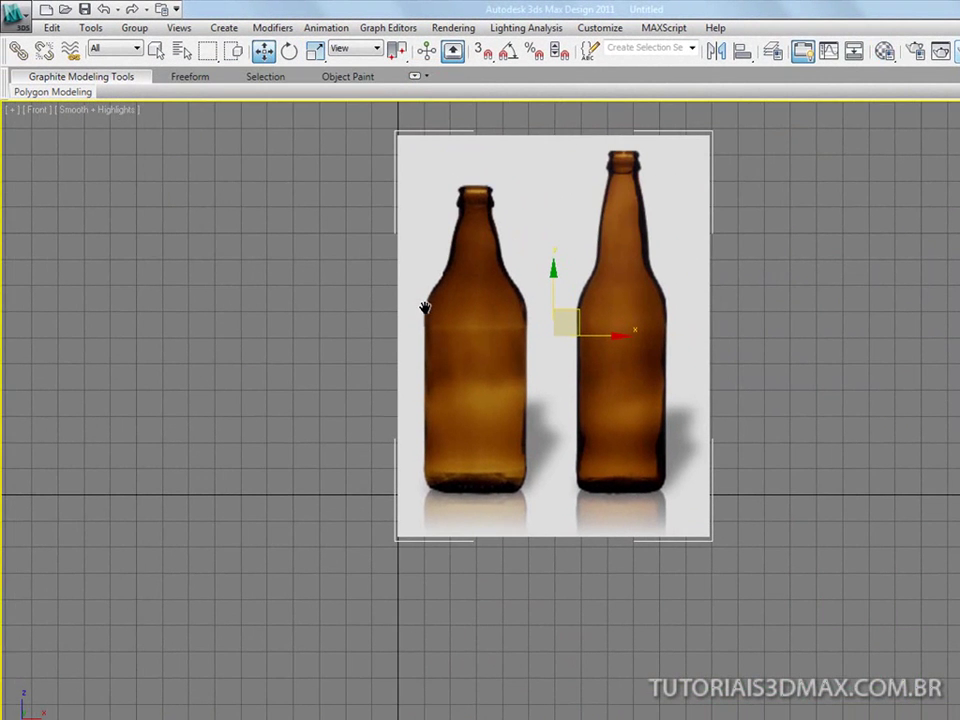
key("l")
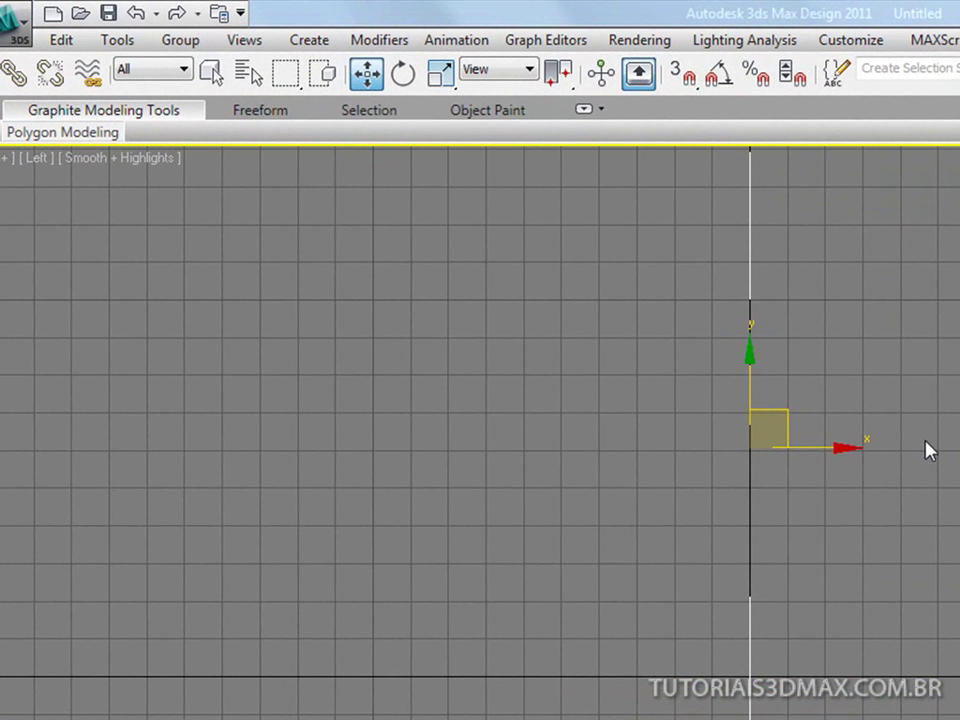
left_click_drag(843, 447, 806, 447)
key("f")
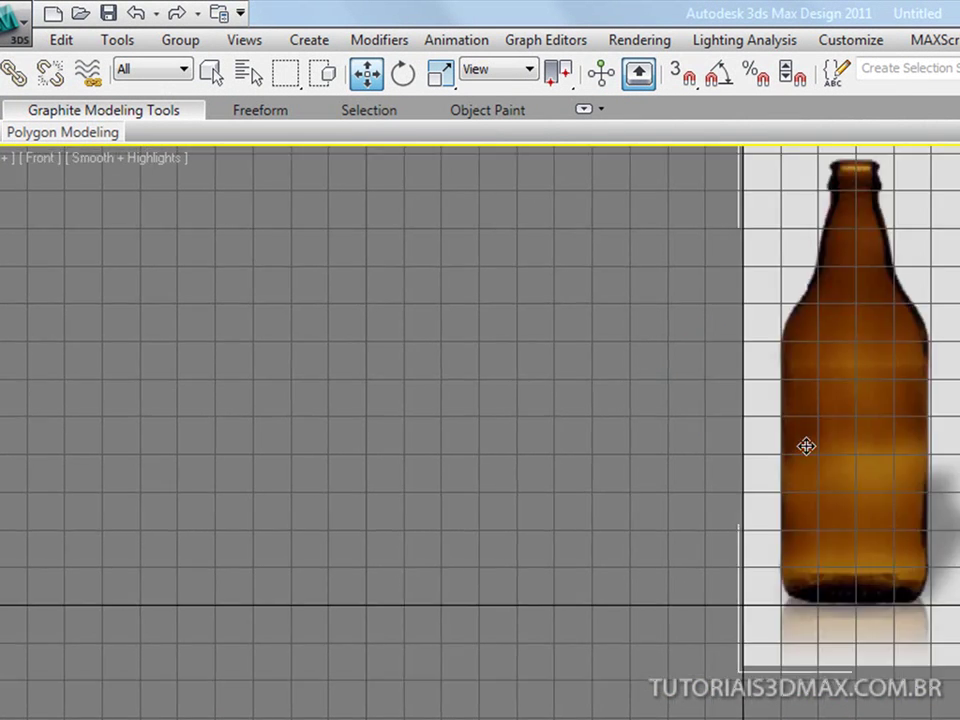
- In the Front view, deselect the plane and zoom in close on the right bottle's neck
middle_click_drag(861, 444, 699, 551)
scroll(699, 550, "up", 2)
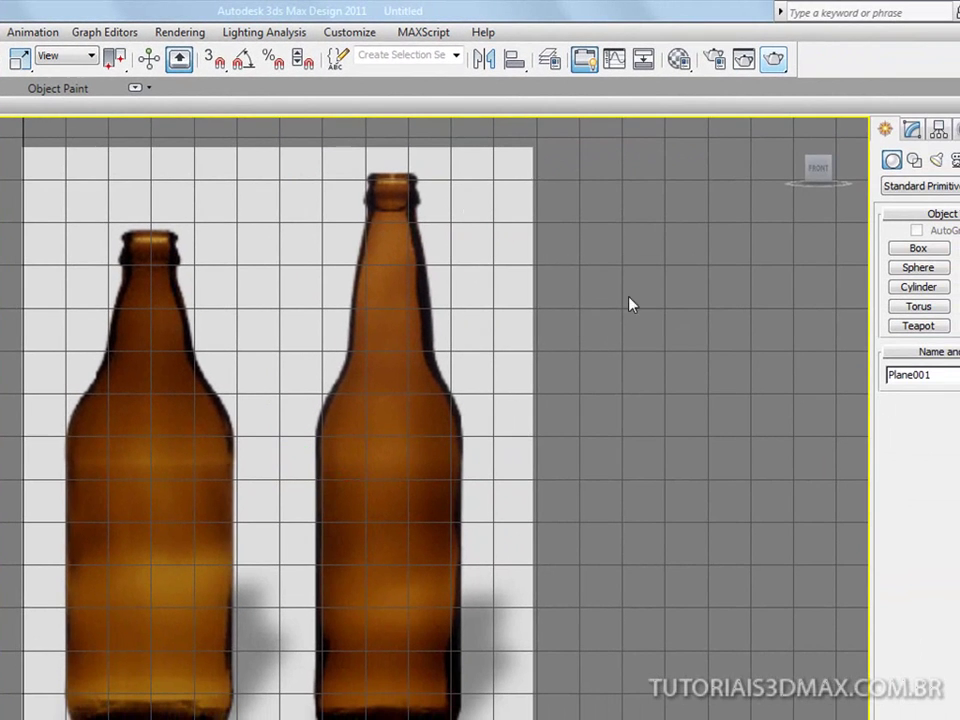
left_click(631, 304)
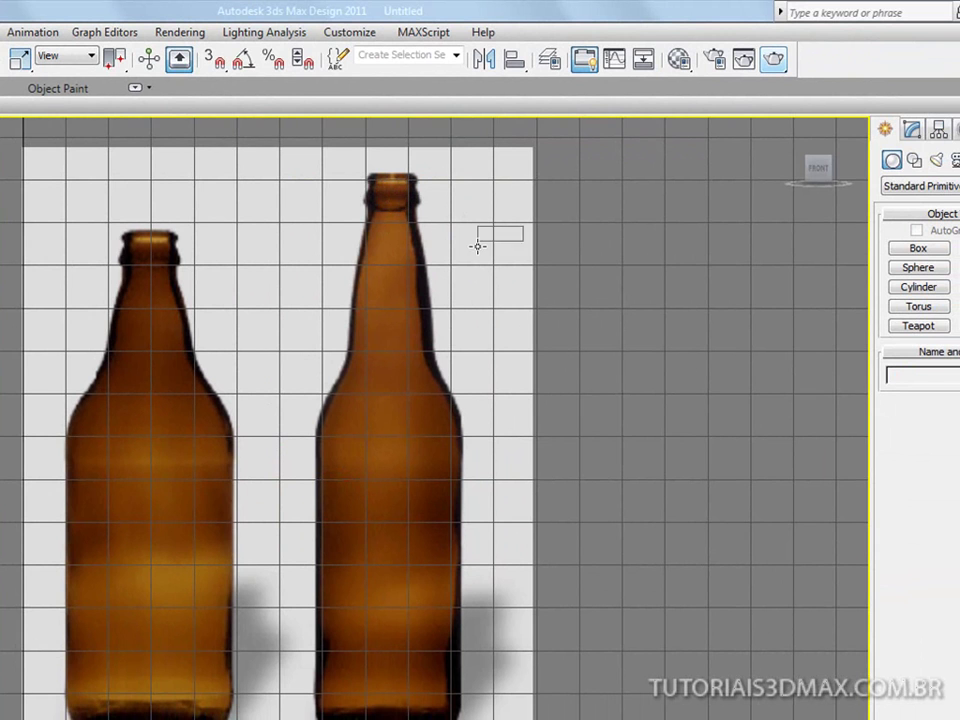
left_click(484, 216)
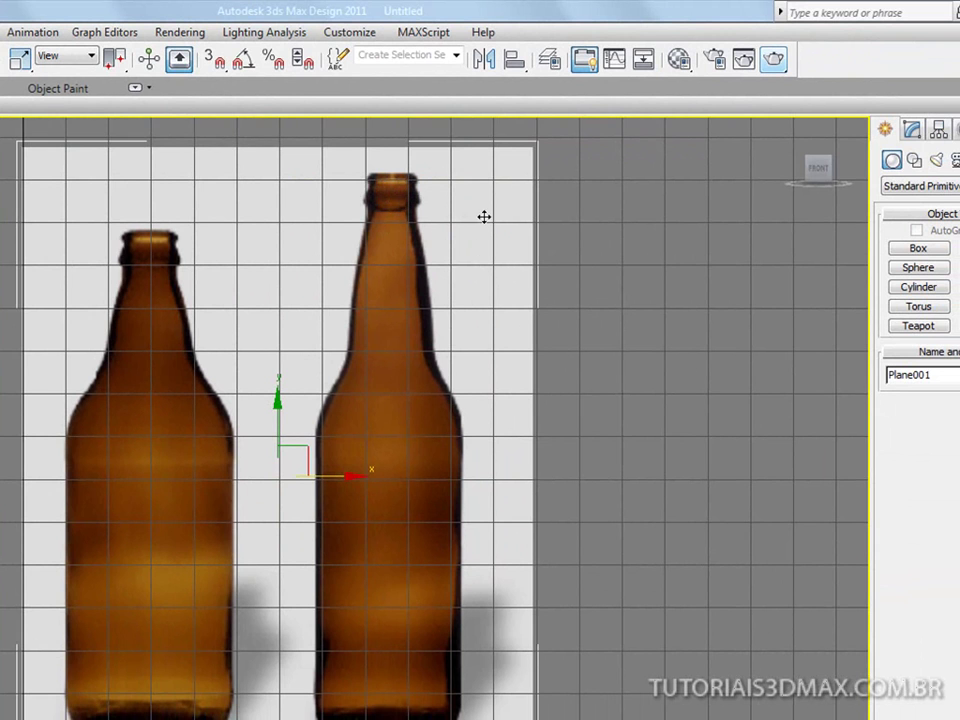
left_click(573, 272)
middle_click_drag(429, 274, 397, 279)
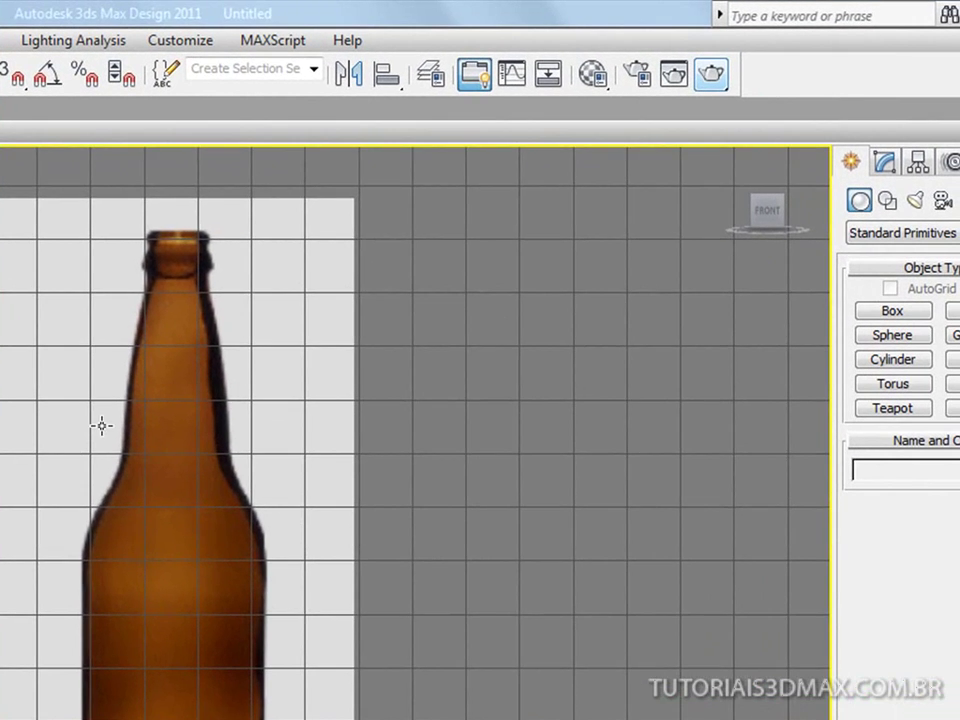
middle_click_drag(101, 424, 104, 450)
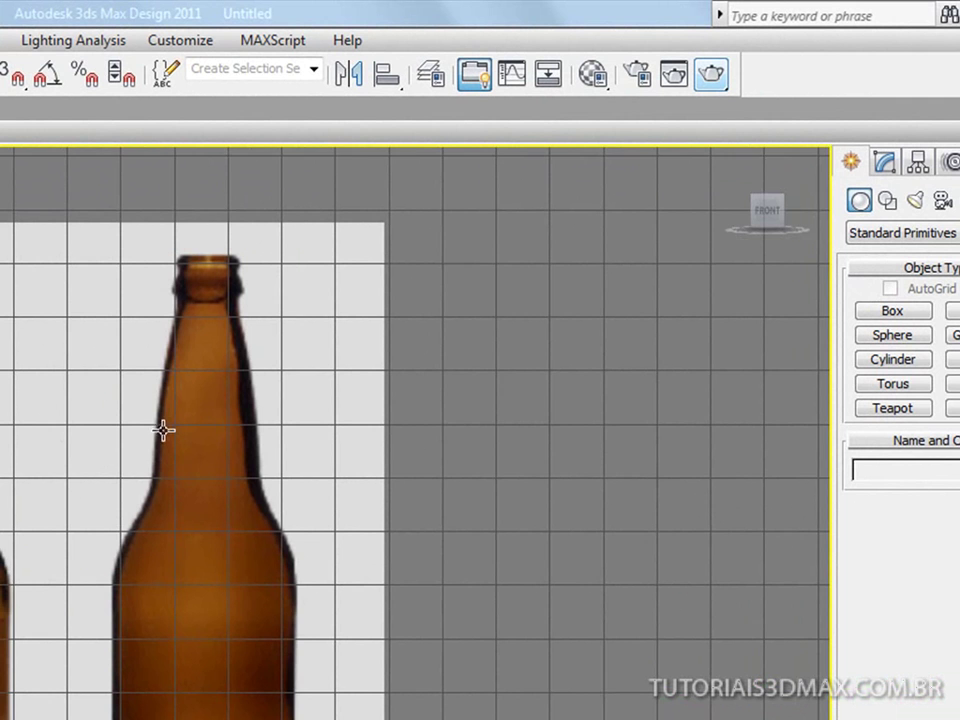
middle_click_drag(210, 336, 178, 366)
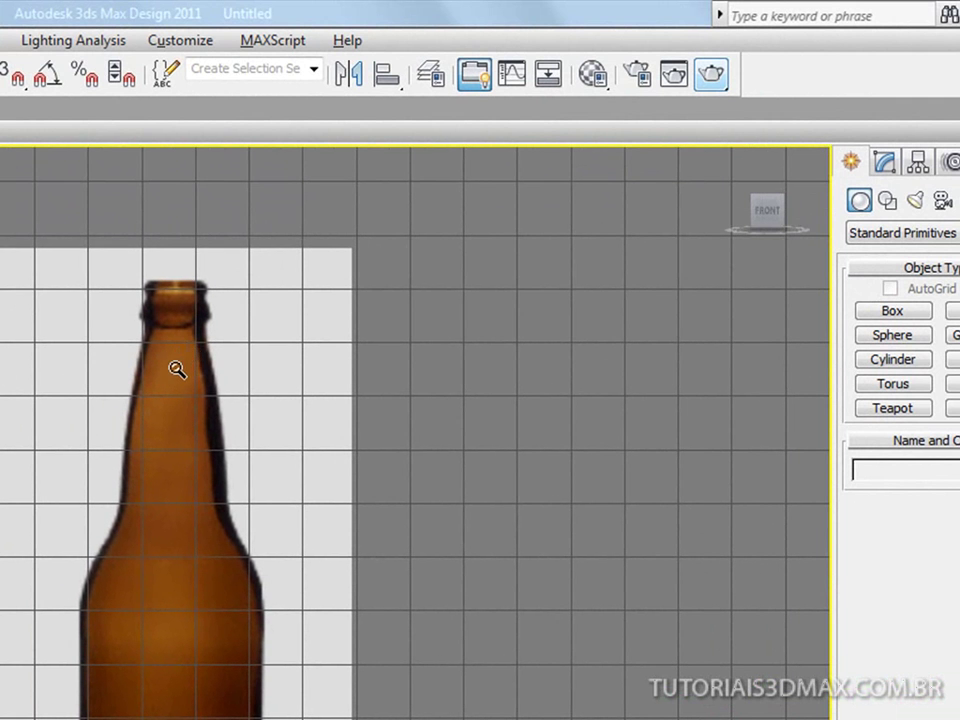
scroll(178, 362, "up", 2)
scroll(177, 359, "up", 1)
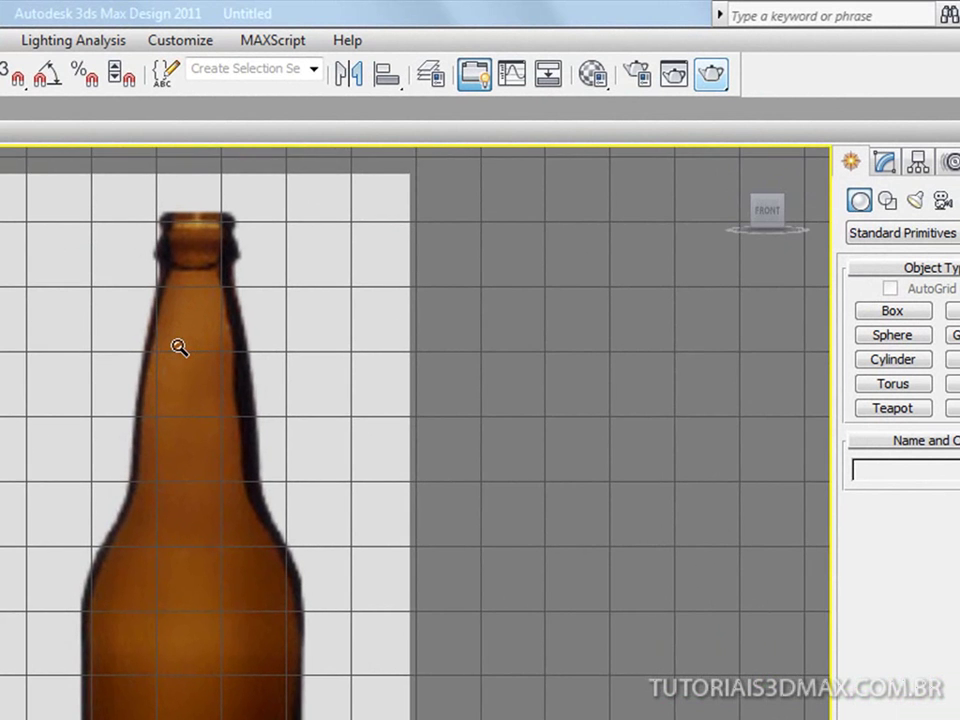
scroll(174, 338, "up", 1)
scroll(167, 324, "up", 1)
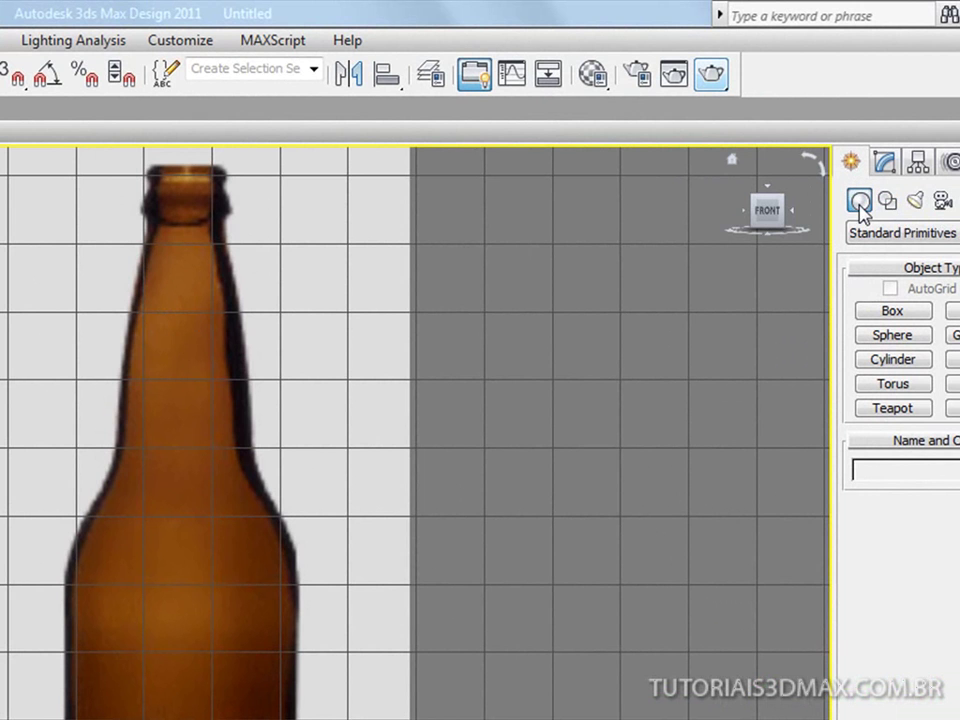
- Start a Line and trace the right bottle's outer edge from the base up to the lip top
left_click(886, 201)
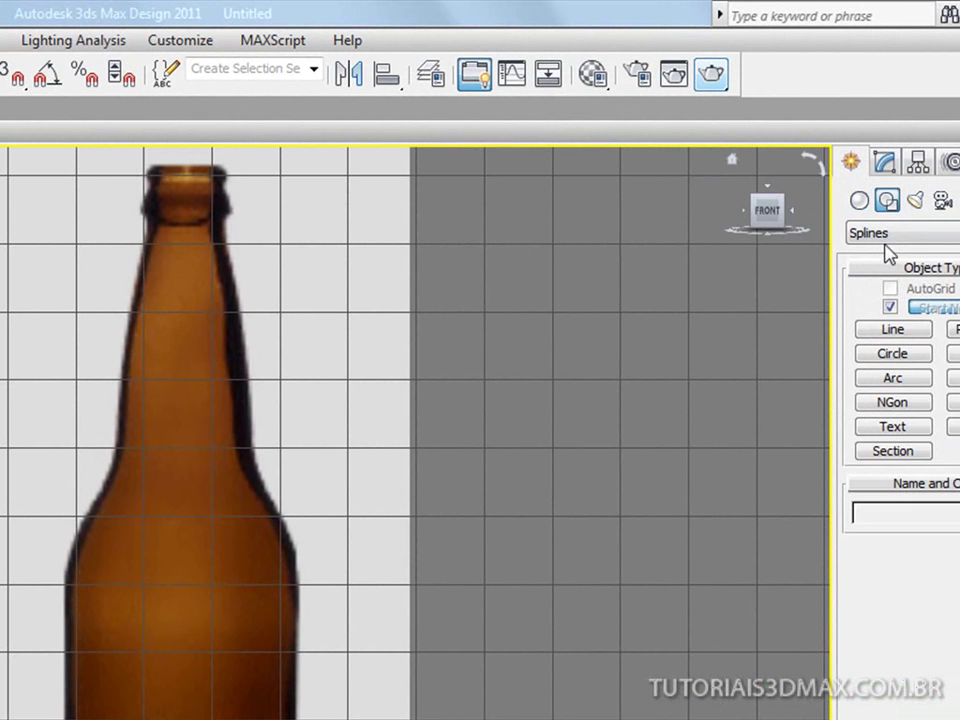
left_click(890, 332)
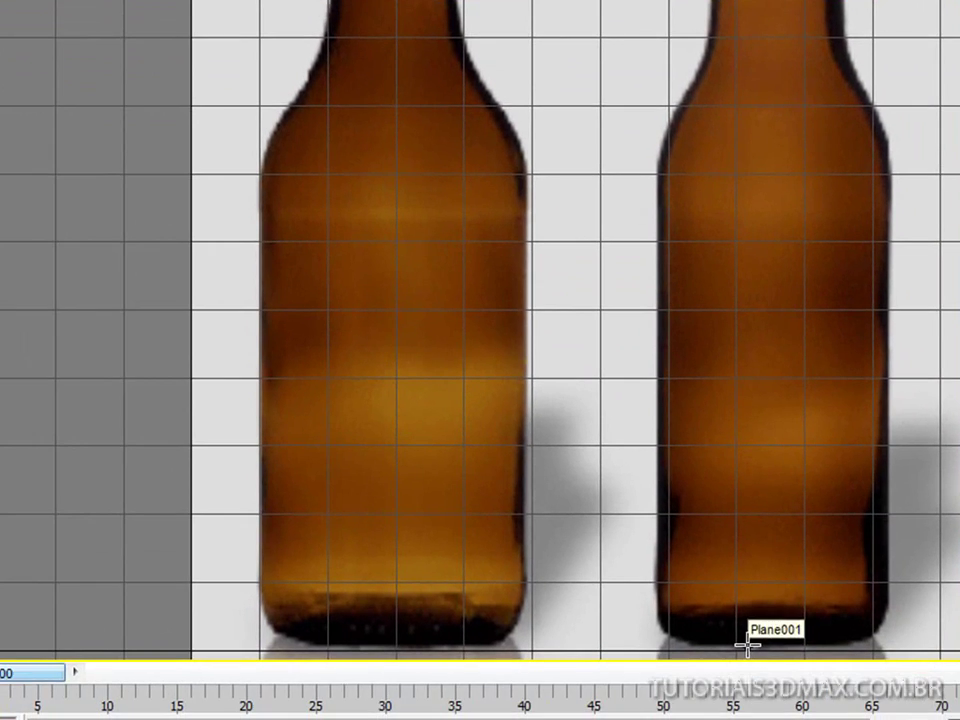
left_click(748, 646)
left_click(855, 645)
left_click(887, 610)
left_click(887, 148)
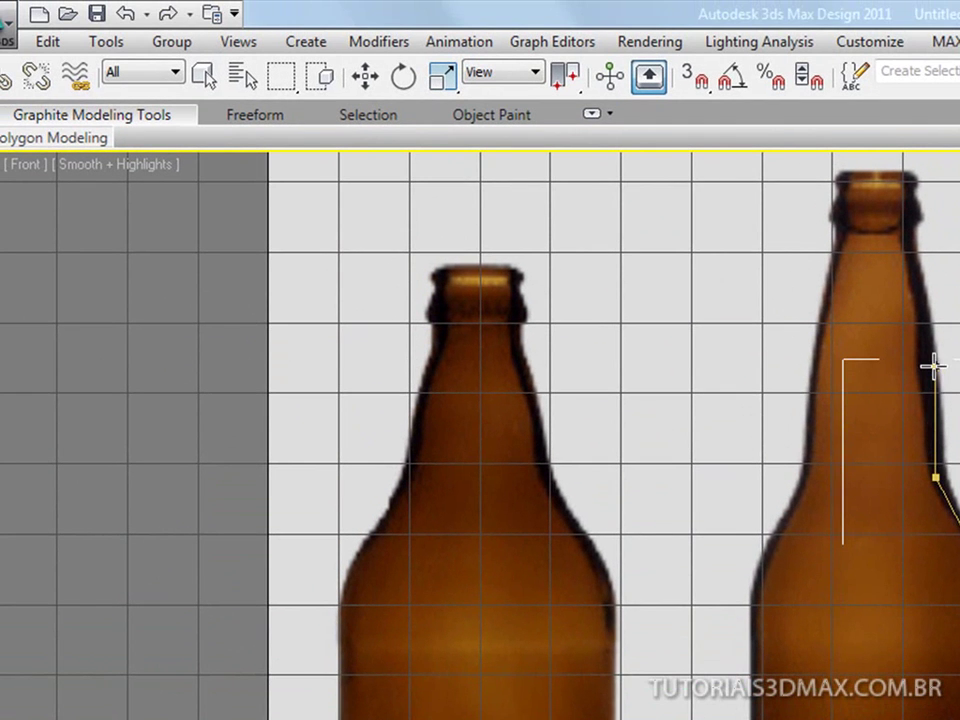
left_click(933, 367)
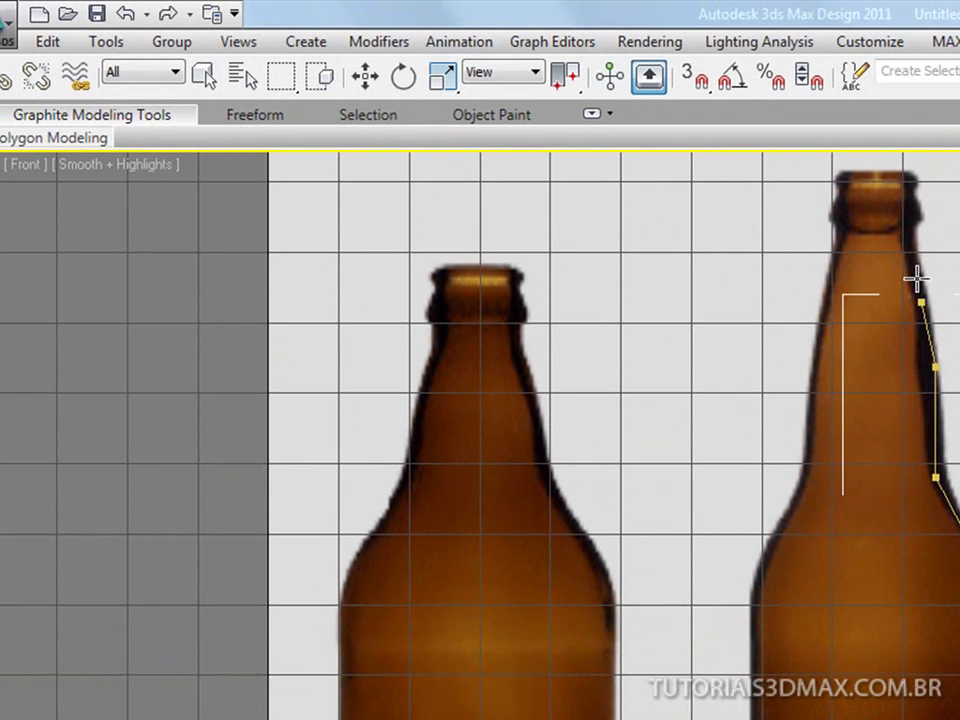
left_click(906, 231)
left_click(920, 214)
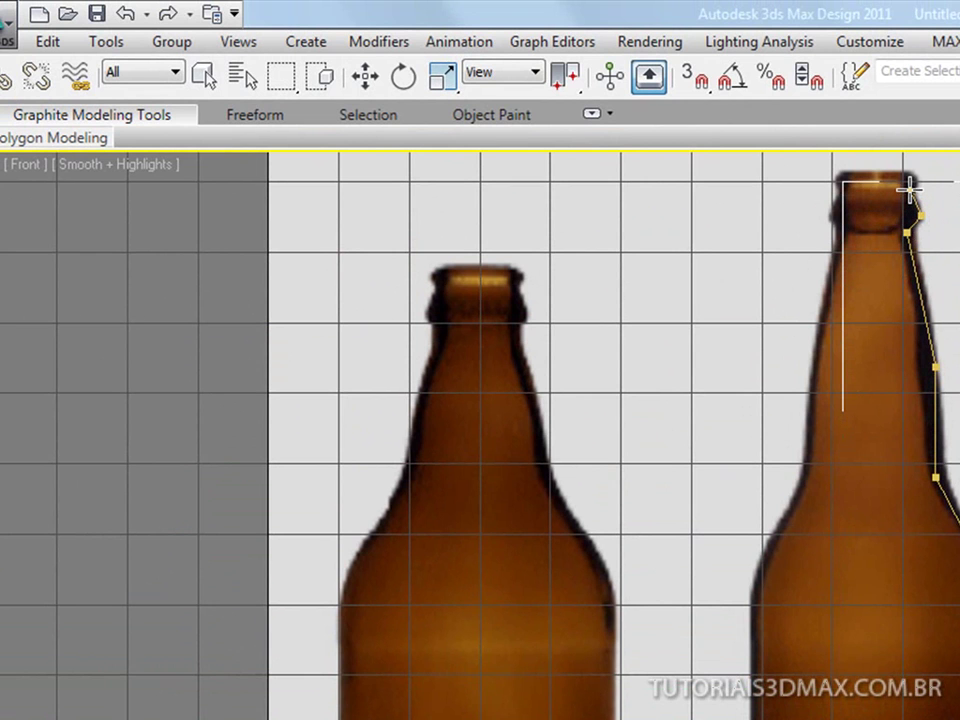
left_click(910, 189)
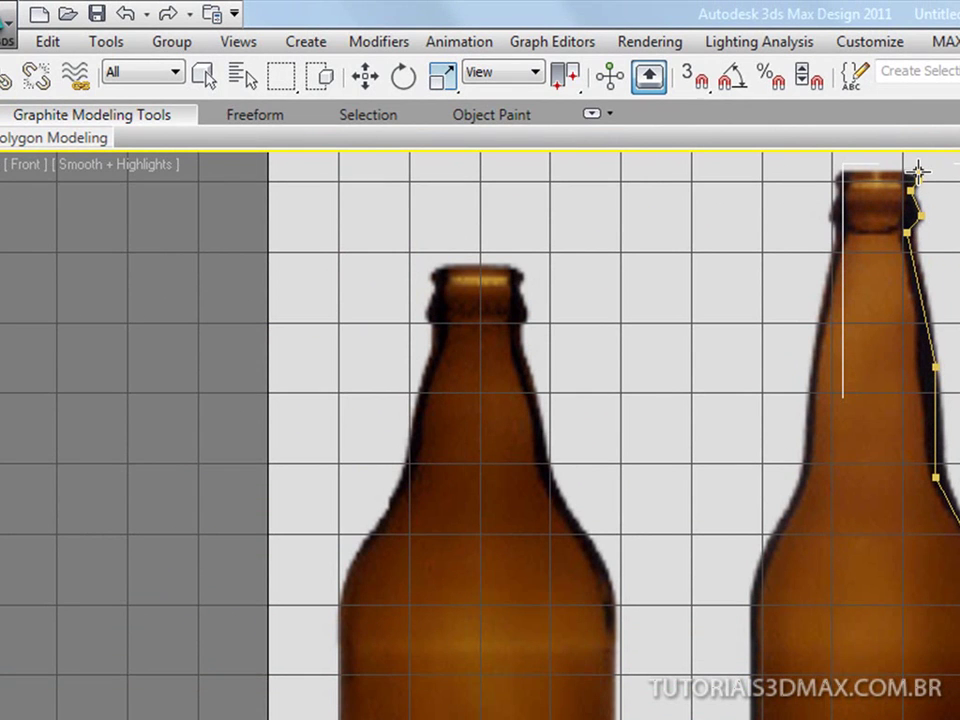
left_click(915, 176)
- Continue the line across the mouth and down the inner wall to the base's bottom-left
left_click(894, 175)
left_click(904, 210)
left_click(905, 232)
left_click(891, 234)
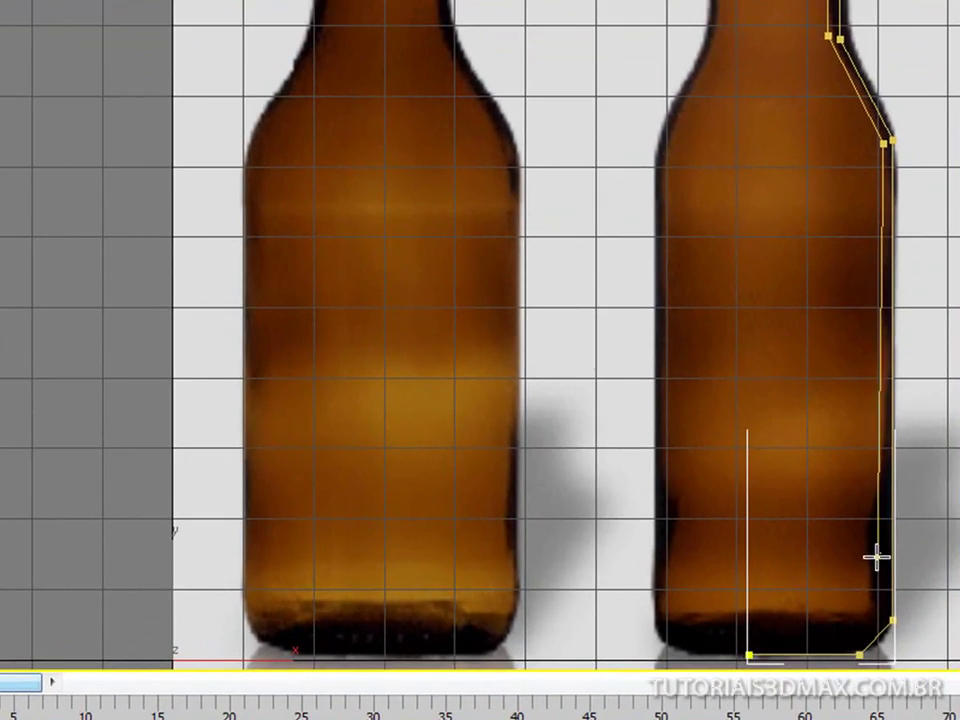
left_click(881, 611)
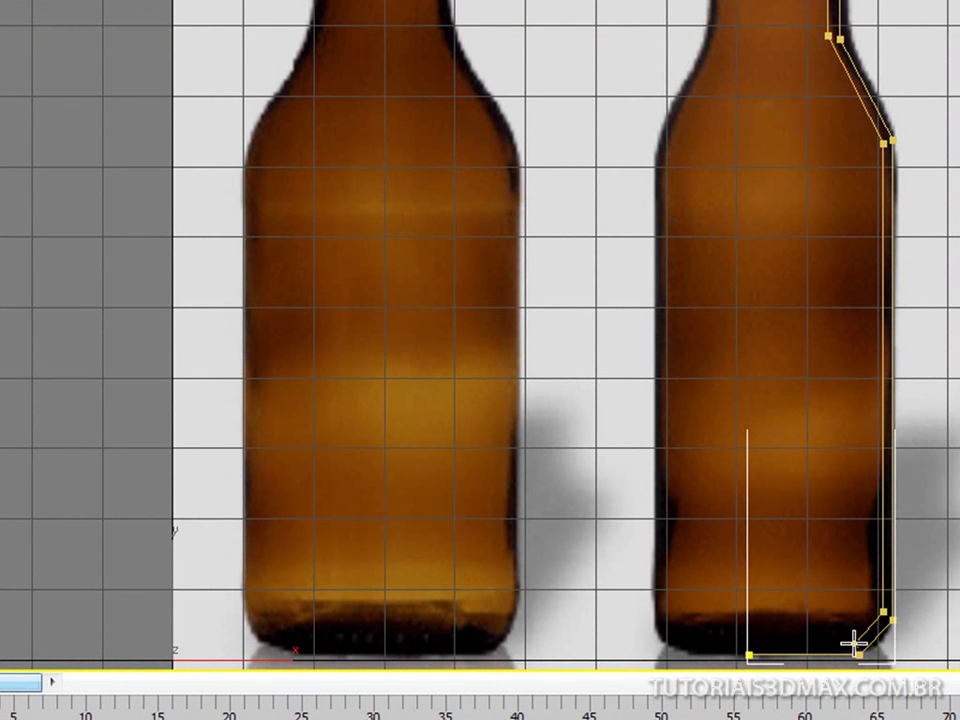
left_click(852, 643)
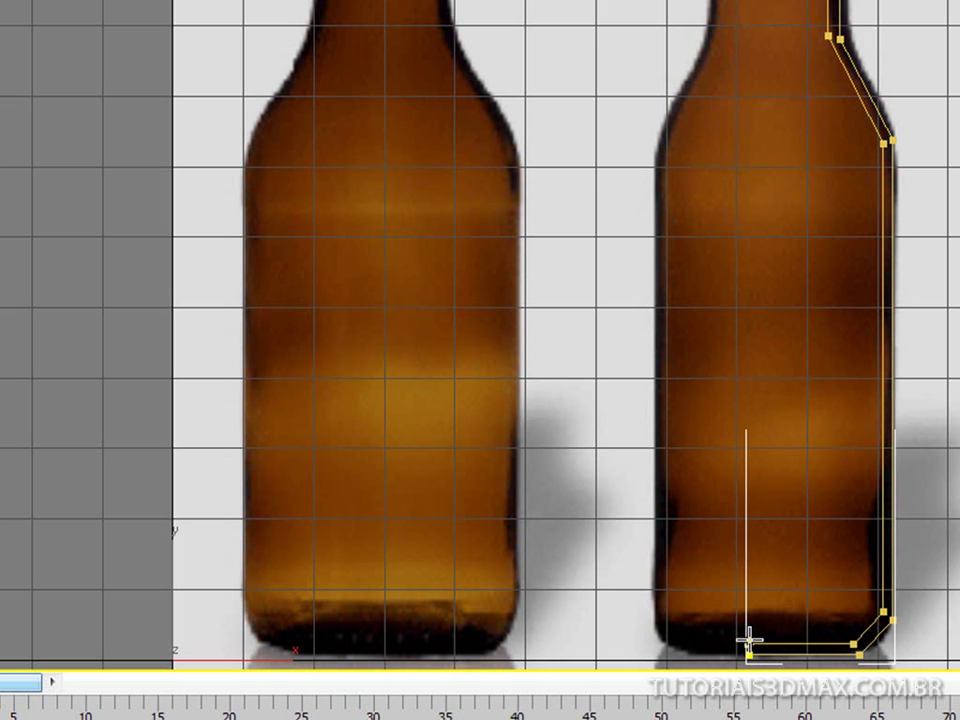
left_click(748, 644)
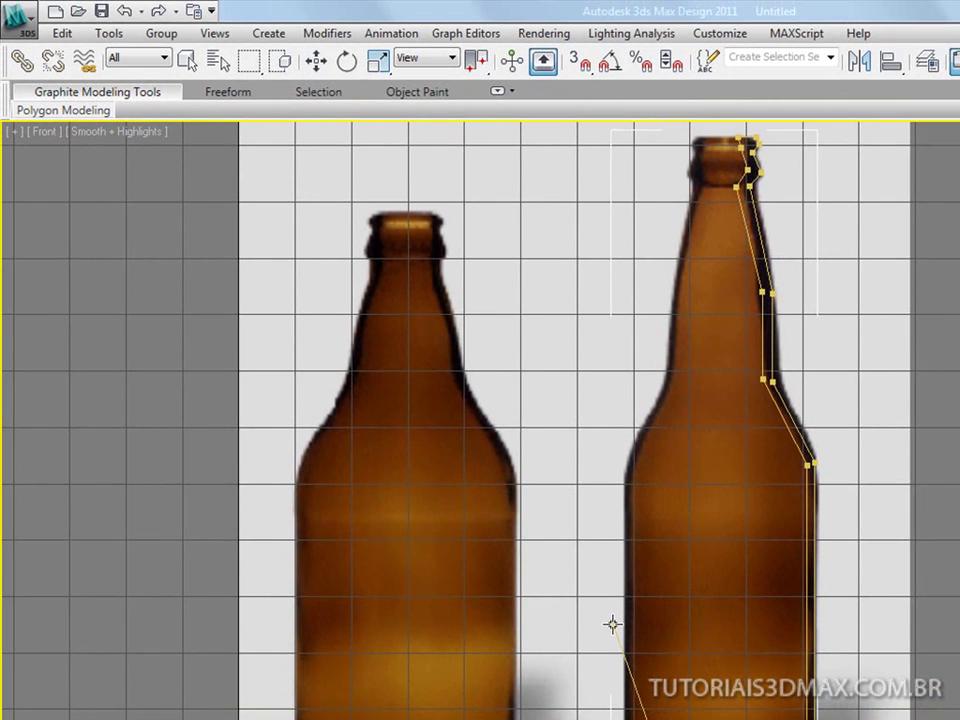
- Finish the line and enter Vertex mode with Move, zoomed on the bottle lip
right_click(613, 625)
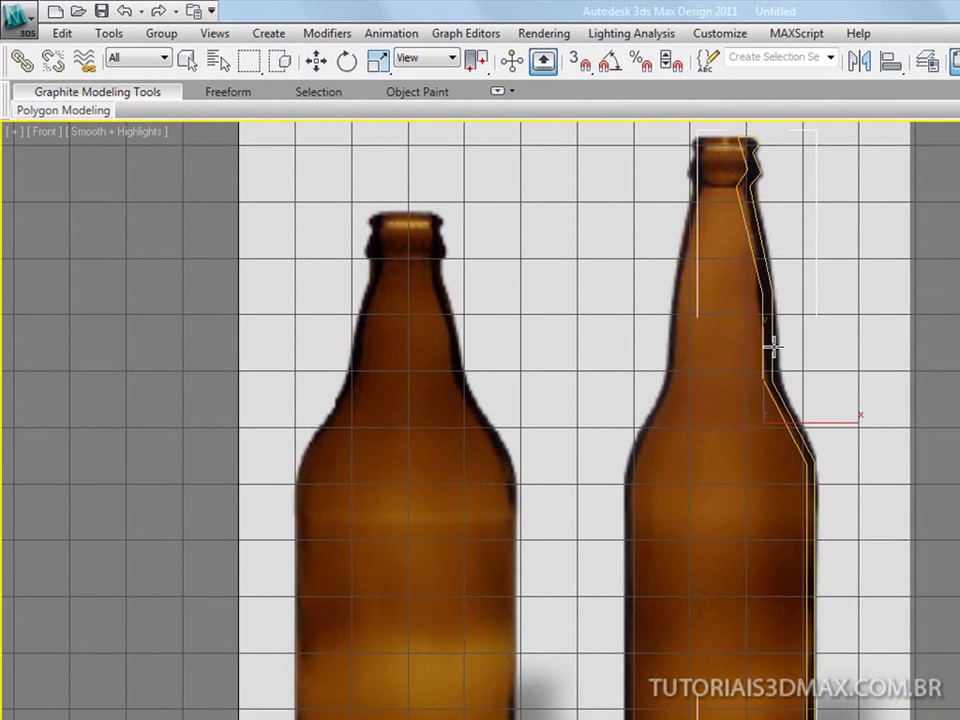
middle_click_drag(773, 345, 722, 480)
scroll(722, 480, "up", 3)
middle_click_drag(806, 313, 677, 493)
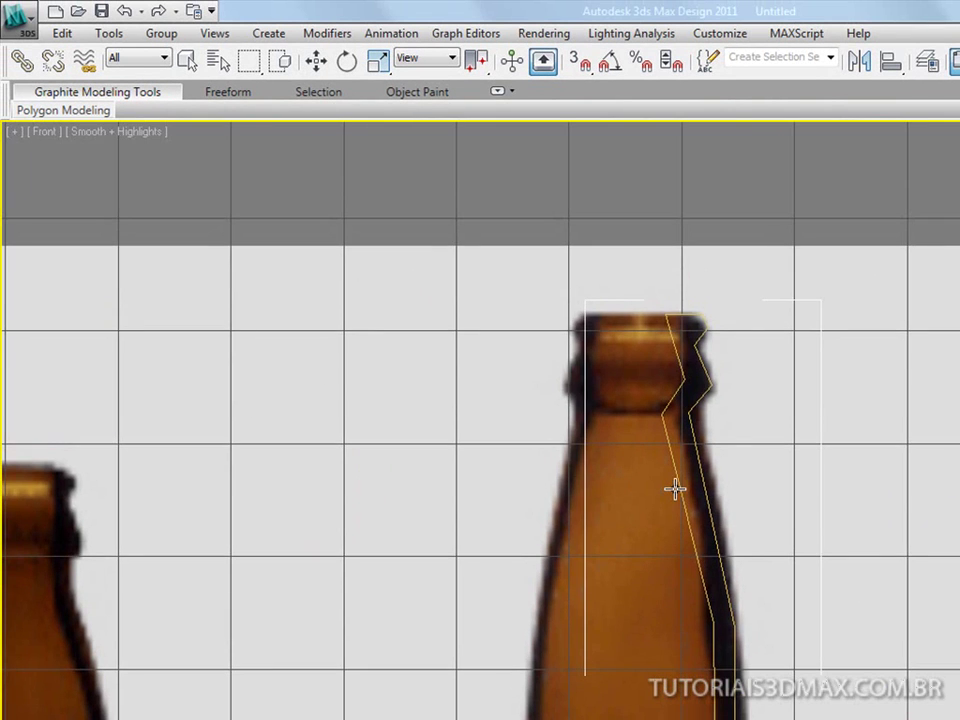
key("1")
key("w")
middle_click_drag(674, 454, 670, 465)
scroll(670, 465, "up", 2)
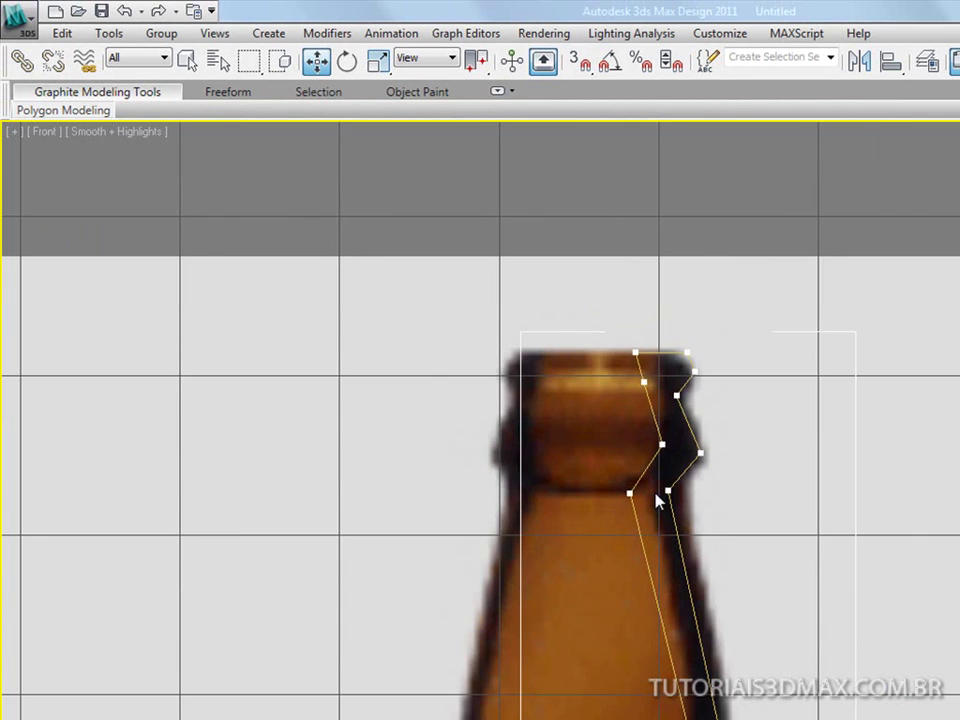
scroll(668, 467, "up", 4)
middle_click_drag(666, 400, 645, 471)
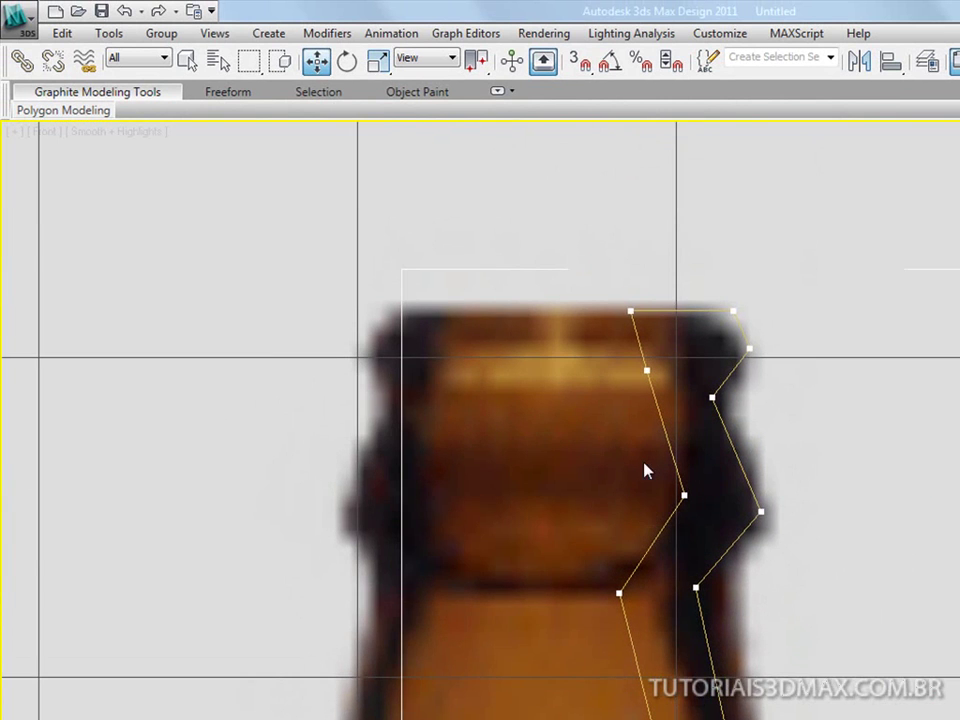
- Shift the lip and inner neck vertices along X to hug the glass wall
left_click(646, 371)
mouse_move(707, 368)
left_mouse_down()
mouse_move(746, 368)
mouse_move(726, 368)
left_mouse_up()
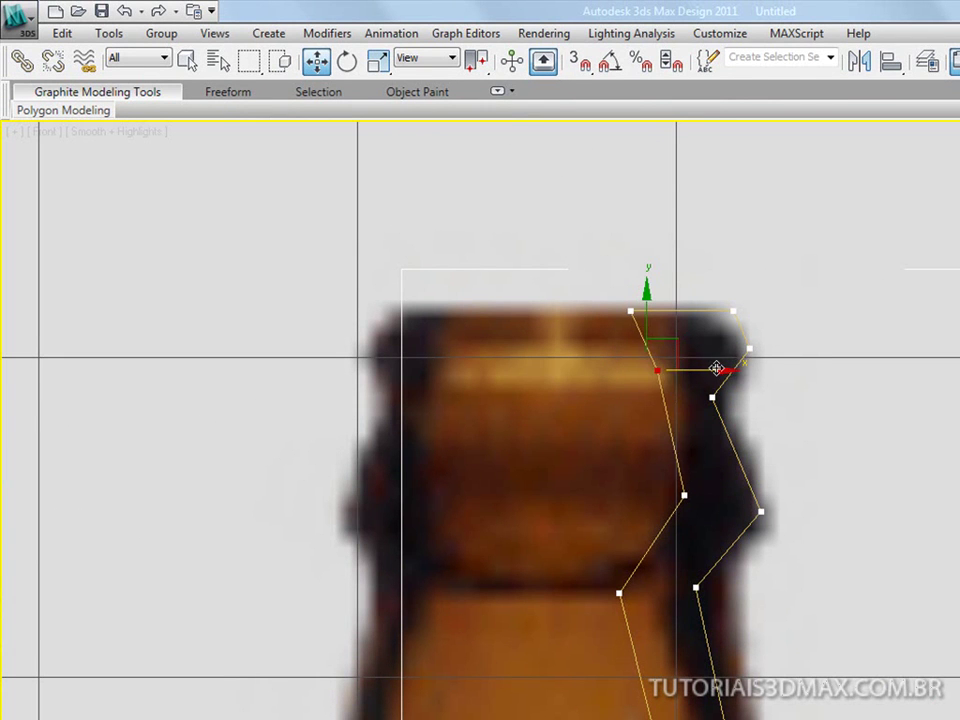
left_click_drag(576, 270, 659, 340)
left_click_drag(709, 311, 757, 311)
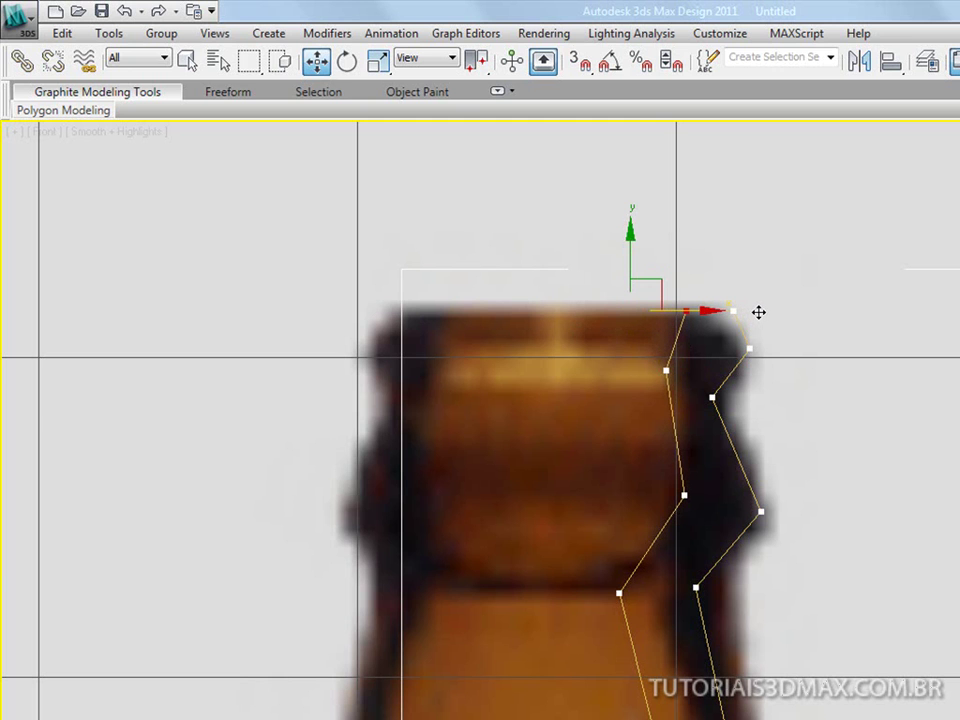
middle_click_drag(691, 512, 697, 408)
left_click(690, 392)
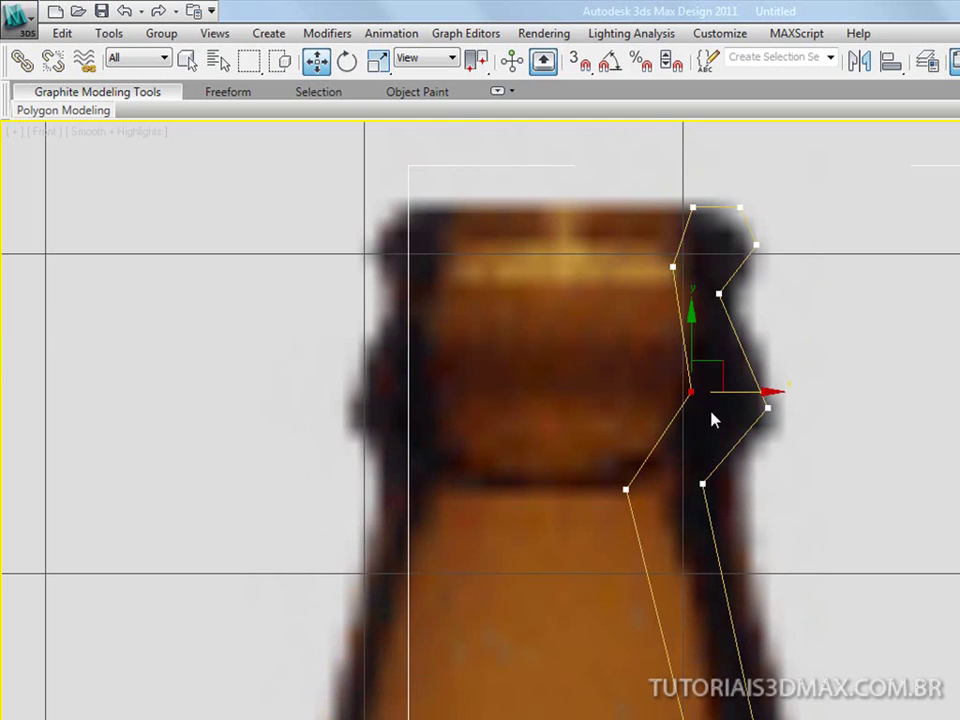
mouse_move(758, 393)
left_mouse_down()
mouse_move(800, 396)
mouse_move(792, 392)
left_mouse_up()
left_click_drag(640, 243, 681, 279)
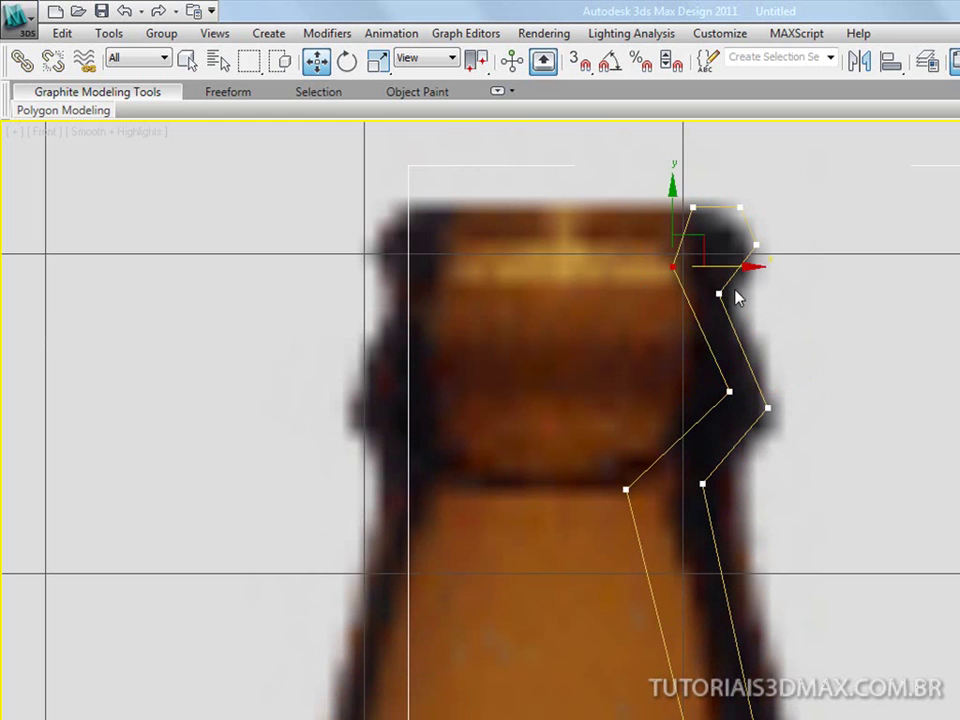
middle_click_drag(677, 514, 693, 377)
left_click_drag(563, 328, 703, 412)
left_click_drag(719, 352, 760, 350)
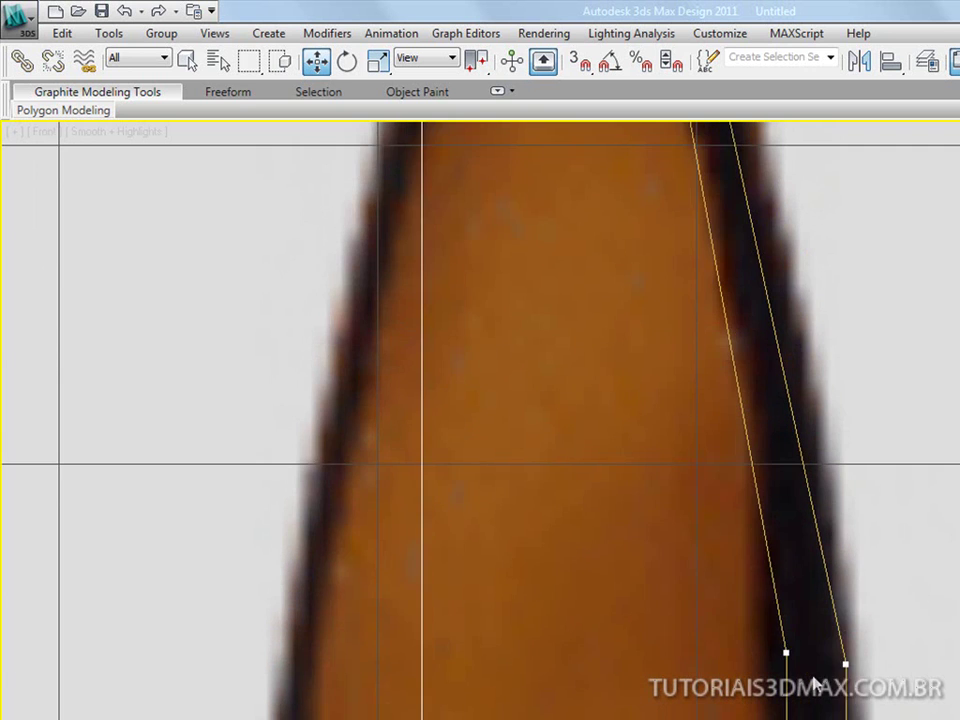
- Move the shoulder and bottom-corner vertices right to fit the bottle outline
middle_click_drag(716, 686, 707, 502)
left_click_drag(708, 498, 770, 559)
left_click_drag(825, 533, 850, 530)
mouse_move(754, 692)
middle_mouse_down()
mouse_move(795, 408)
mouse_move(761, 446)
middle_mouse_up()
scroll(724, 459, "up", 1)
scroll(692, 512, "up", 2)
mouse_move(700, 493)
left_mouse_down()
mouse_move(768, 515)
mouse_move(805, 494)
left_mouse_up()
mouse_move(763, 596)
middle_mouse_down()
mouse_move(681, 409)
mouse_move(678, 421)
mouse_move(658, 304)
middle_mouse_up()
mouse_move(744, 497)
left_mouse_down()
mouse_move(778, 534)
mouse_move(815, 510)
left_mouse_up()
mouse_move(741, 666)
middle_mouse_down()
mouse_move(765, 632)
mouse_move(768, 430)
mouse_move(737, 673)
mouse_move(701, 579)
mouse_move(784, 536)
mouse_move(778, 482)
mouse_move(799, 426)
mouse_move(810, 510)
middle_mouse_up()
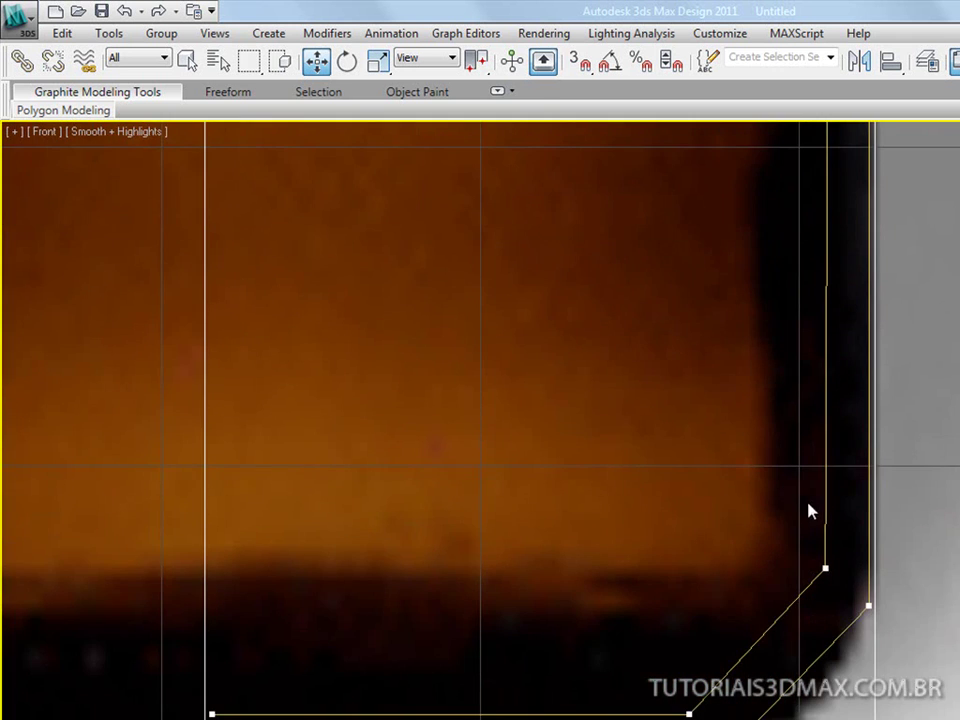
left_click_drag(781, 534, 846, 598)
left_click_drag(898, 568, 910, 566)
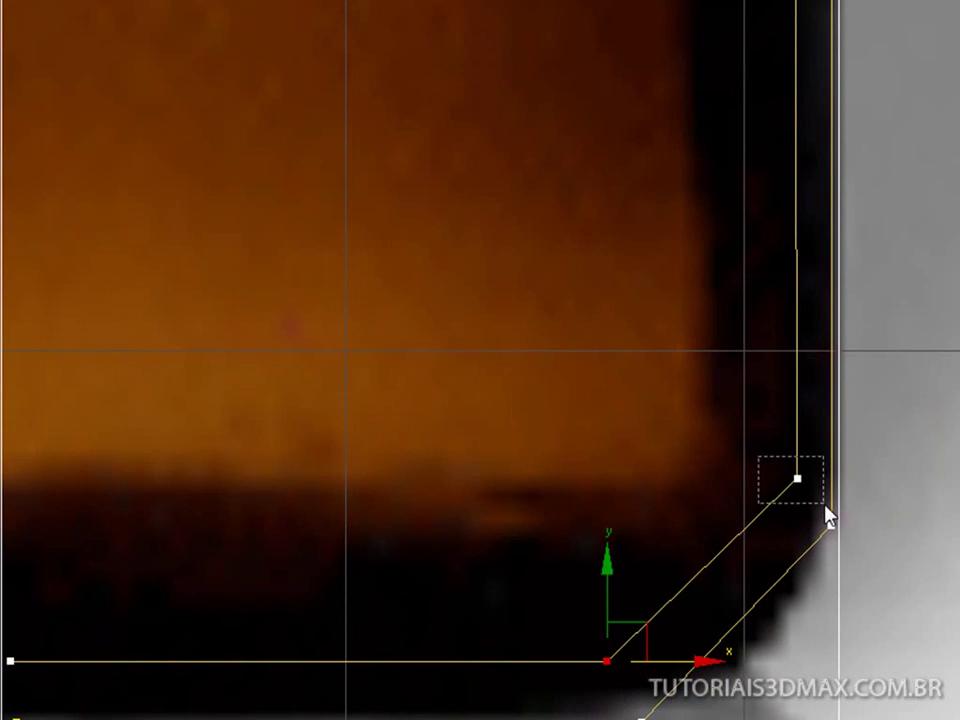
left_click_drag(826, 515, 828, 510)
left_click_drag(868, 476, 879, 469)
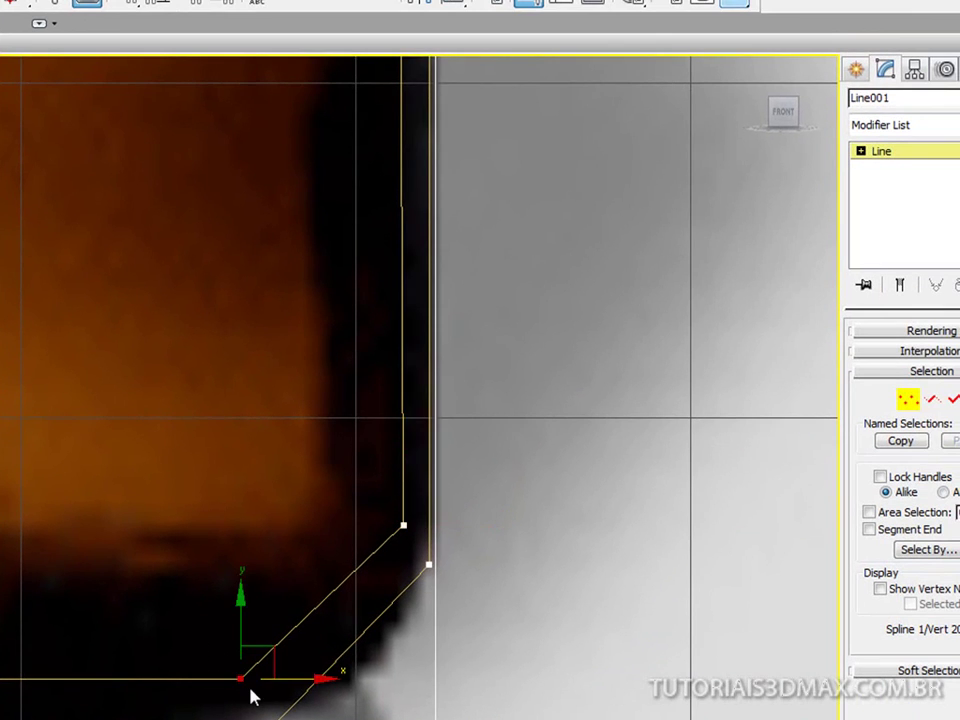
- Apply a Lathe modifier to Line001 from the Modifier List
scroll(182, 463, "down", 4)
scroll(197, 445, "down", 2)
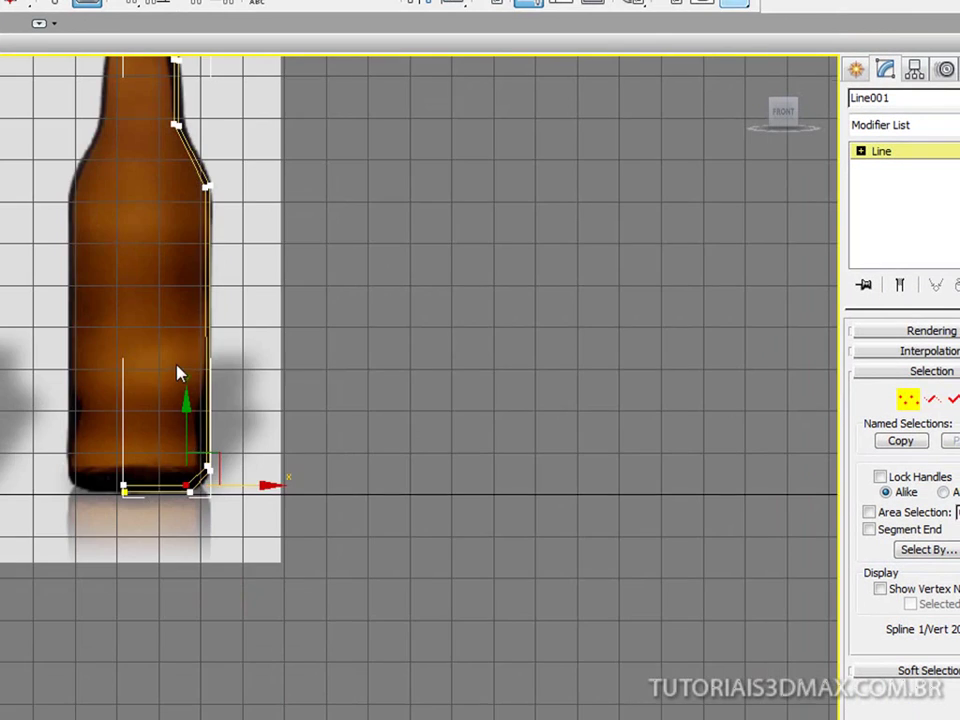
scroll(221, 578, "down", 3)
scroll(240, 628, "up", 3)
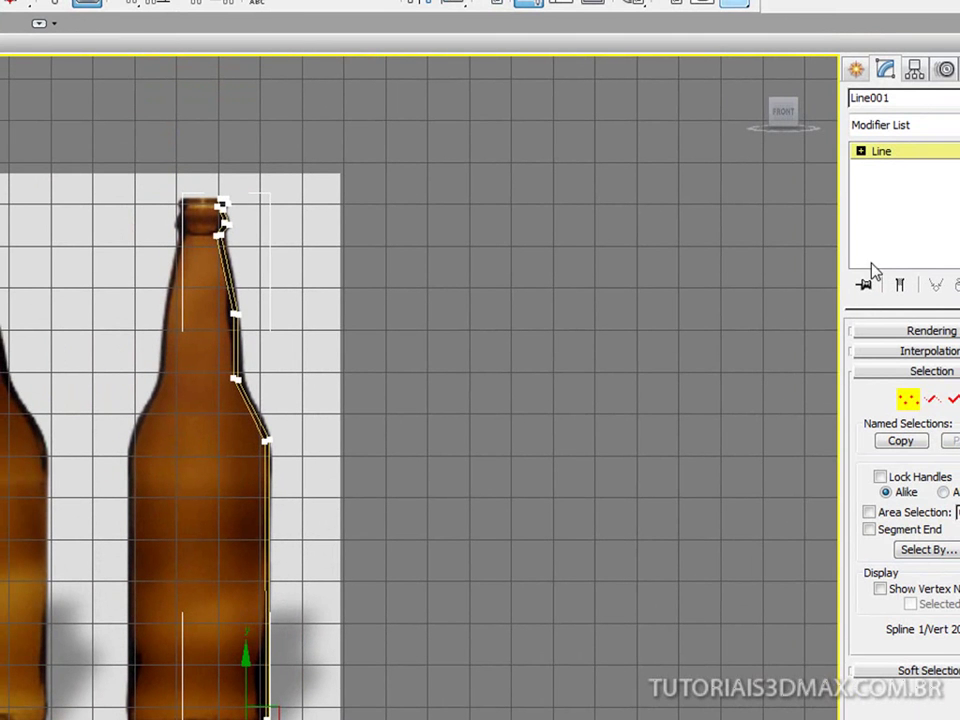
left_click(886, 72)
left_click(894, 135)
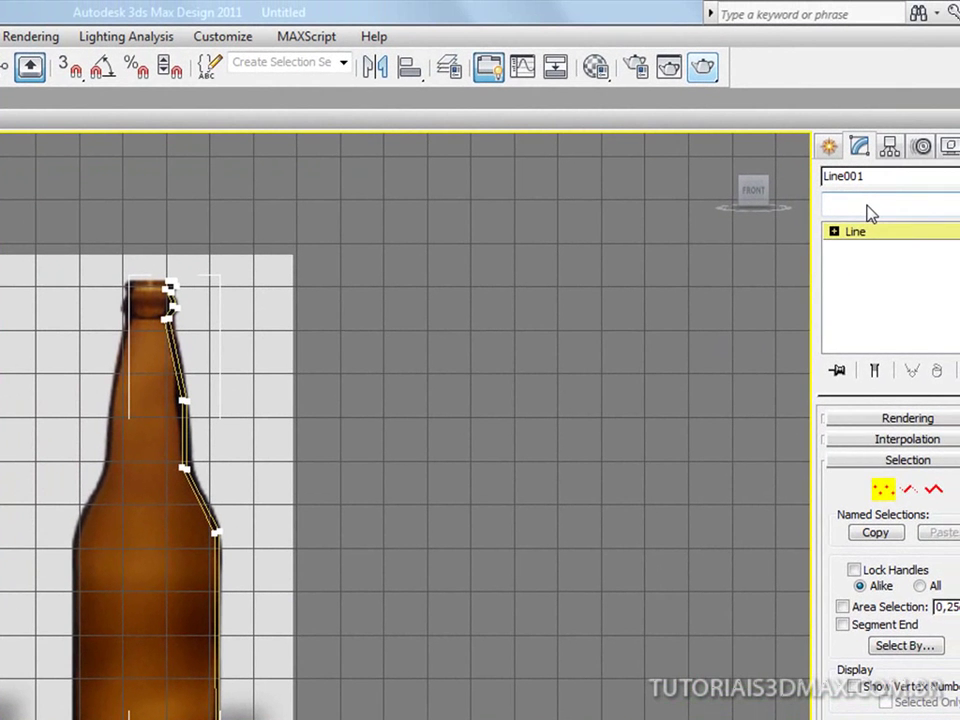
left_click(869, 207)
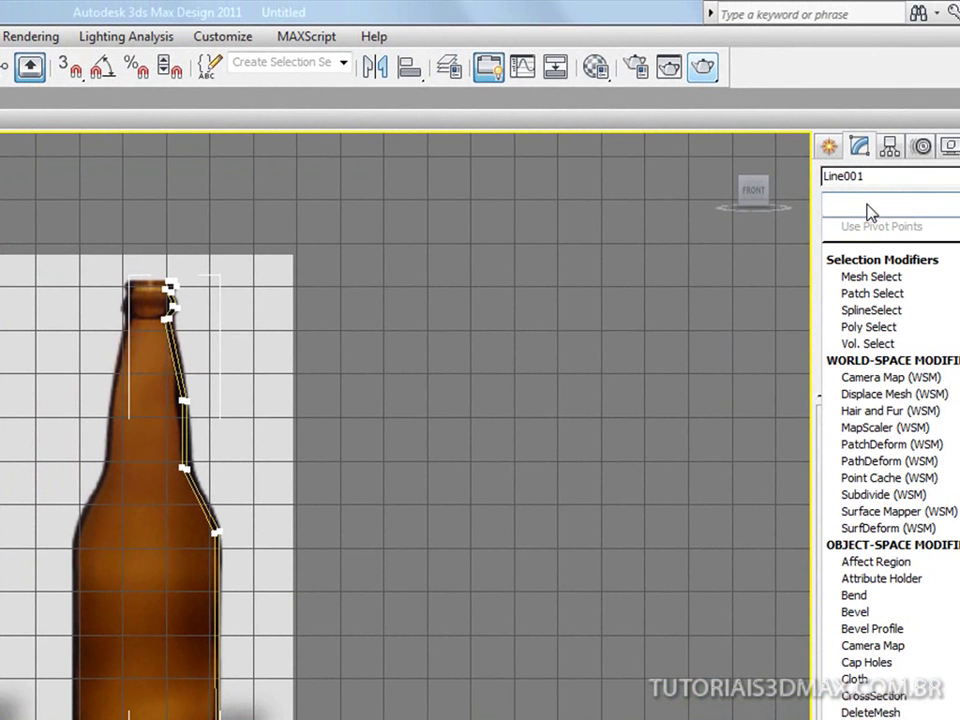
key("l")
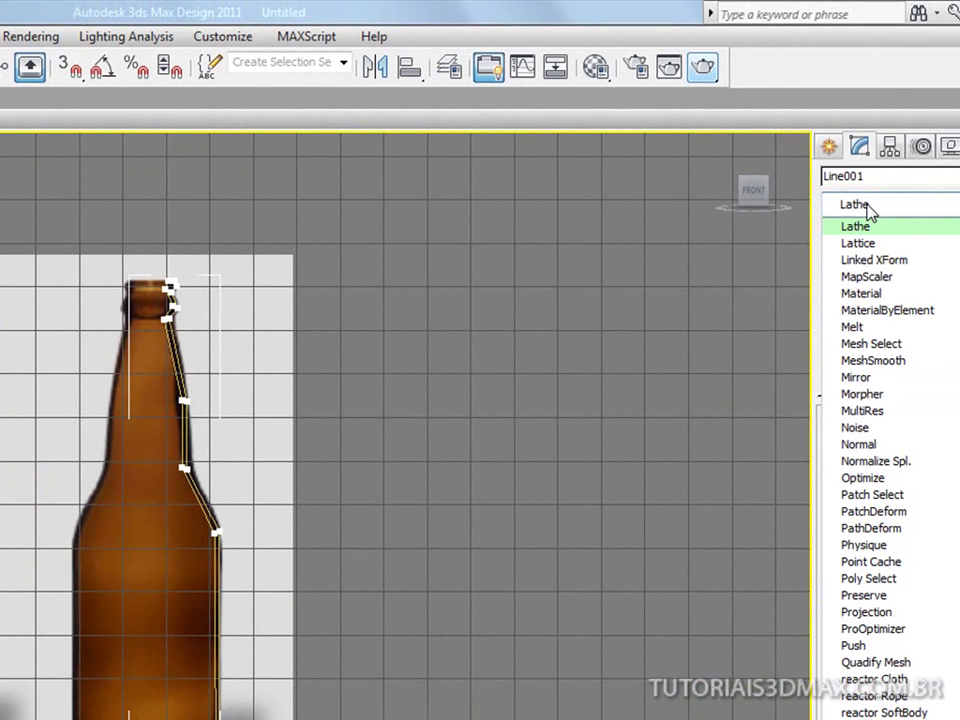
key("Return")
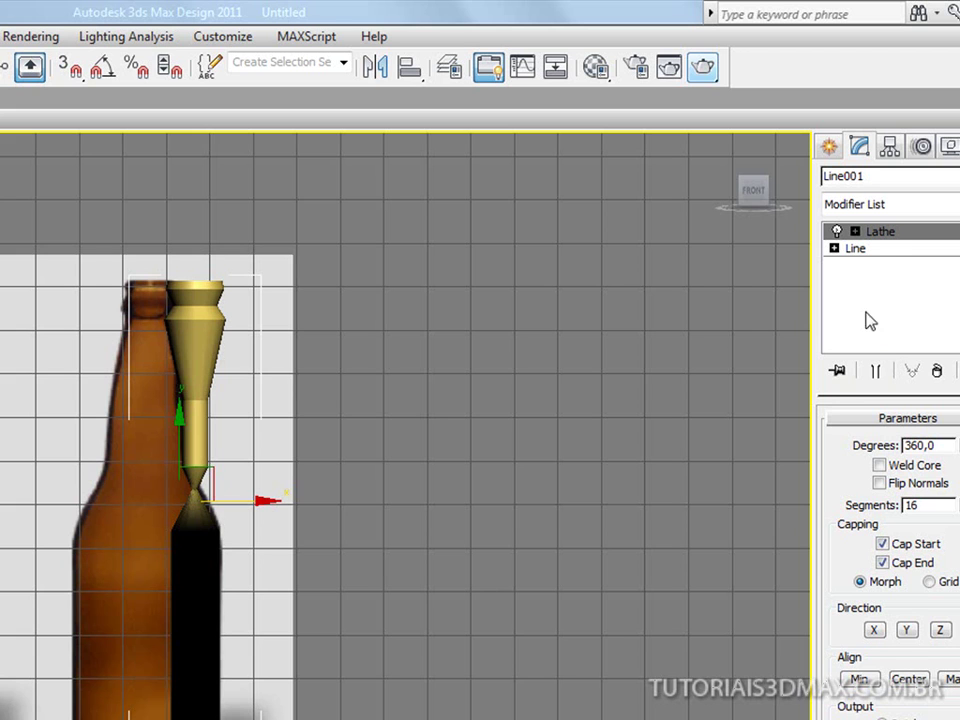
- Move the Lathe axis left to the profile edge so the bottle revolves at full width
left_click(855, 232)
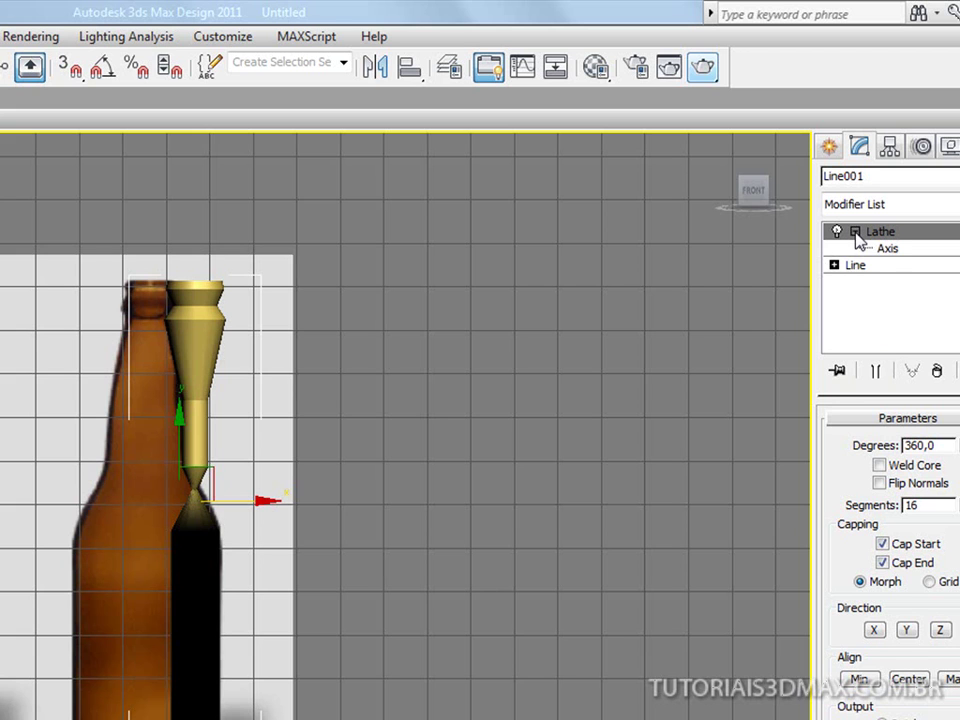
left_click(888, 249)
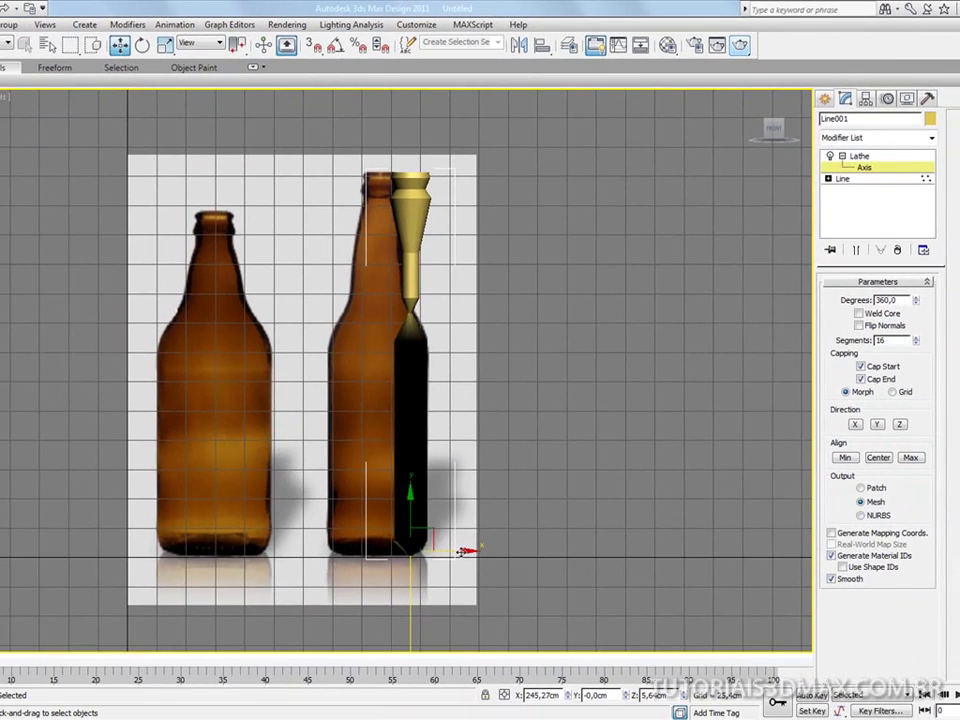
left_click_drag(466, 550, 446, 549)
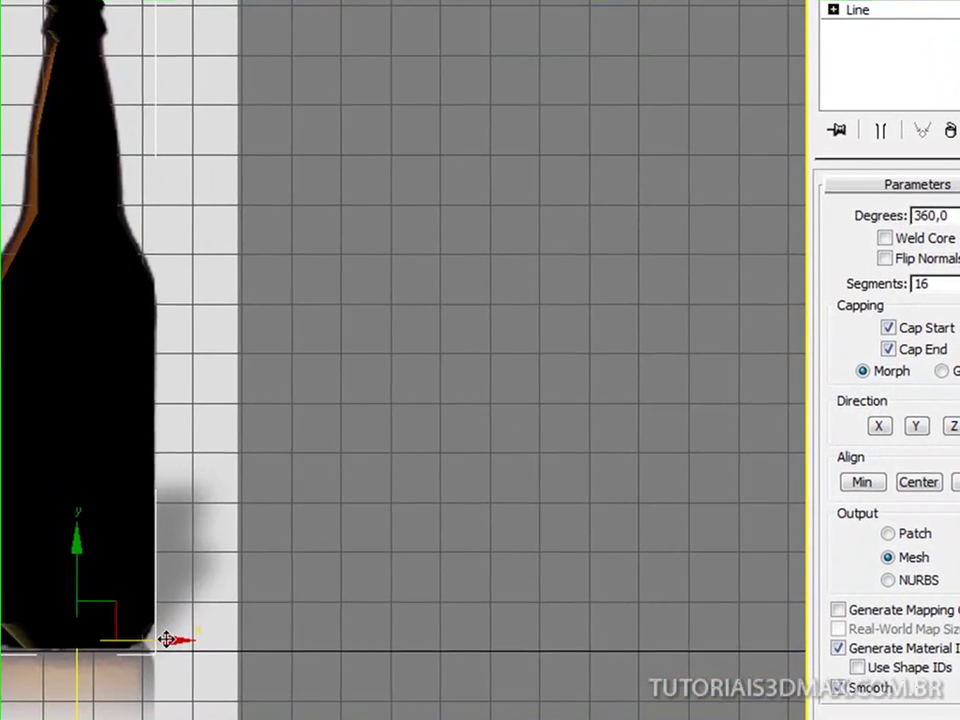
mouse_move(167, 638)
left_mouse_down()
mouse_move(148, 640)
mouse_move(158, 642)
left_mouse_up()
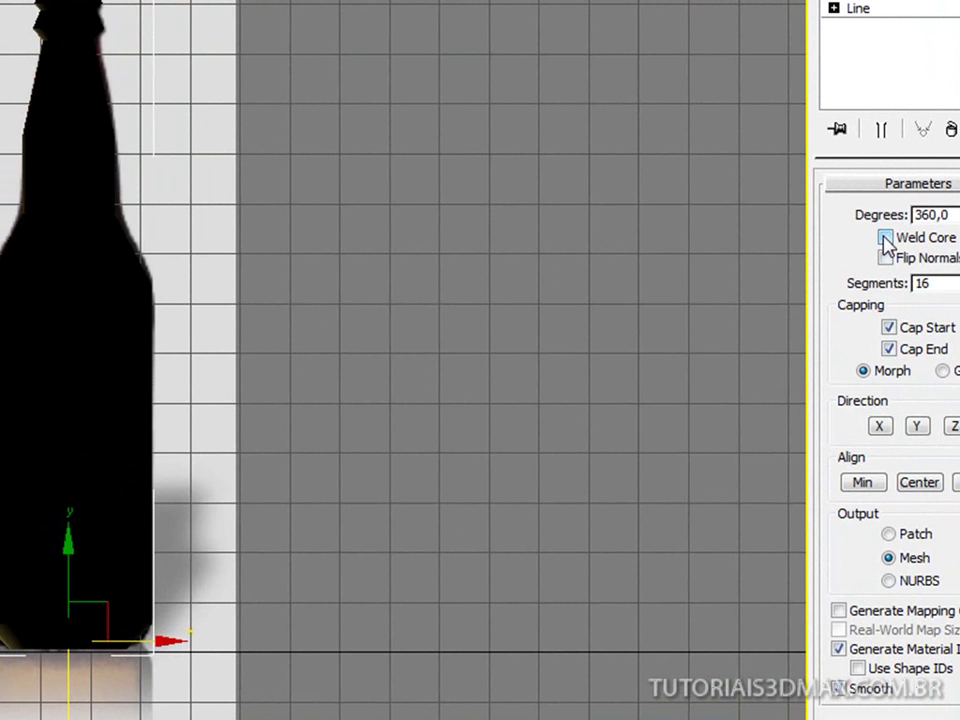
- Enable Weld Core and Flip Normals on the Lathe so the bottle shades yellow
left_click(886, 259)
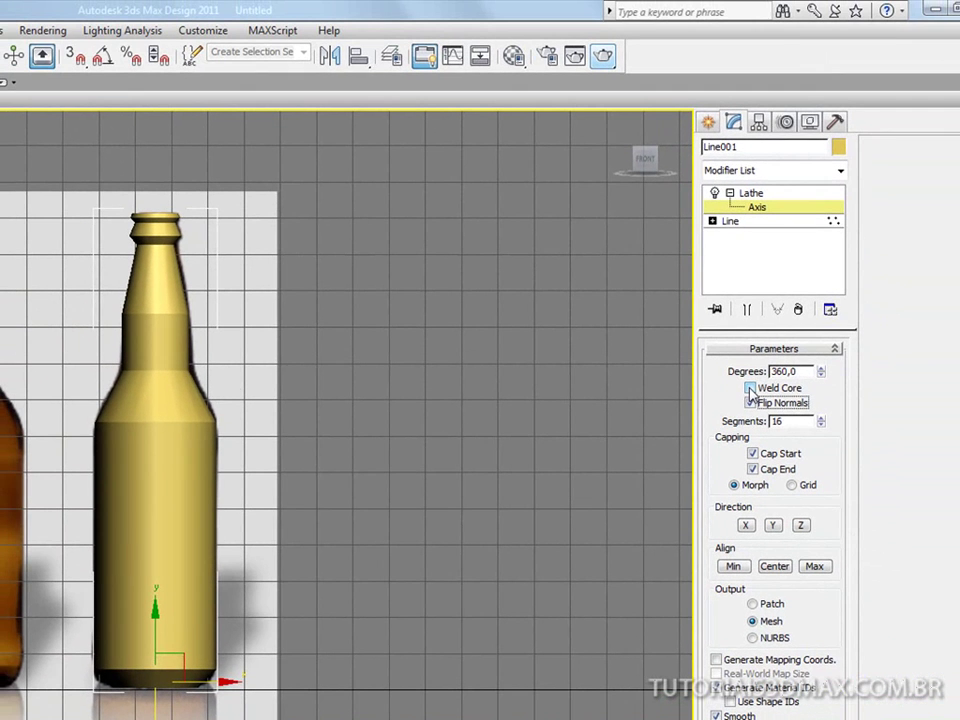
left_click(750, 389)
left_click(750, 402)
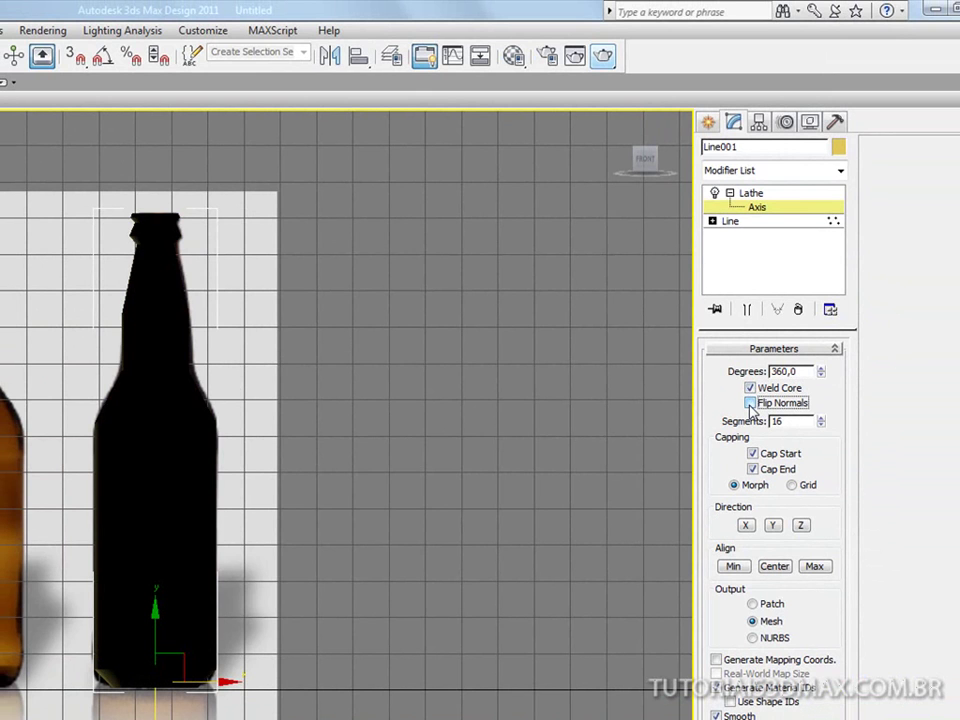
left_click(750, 403)
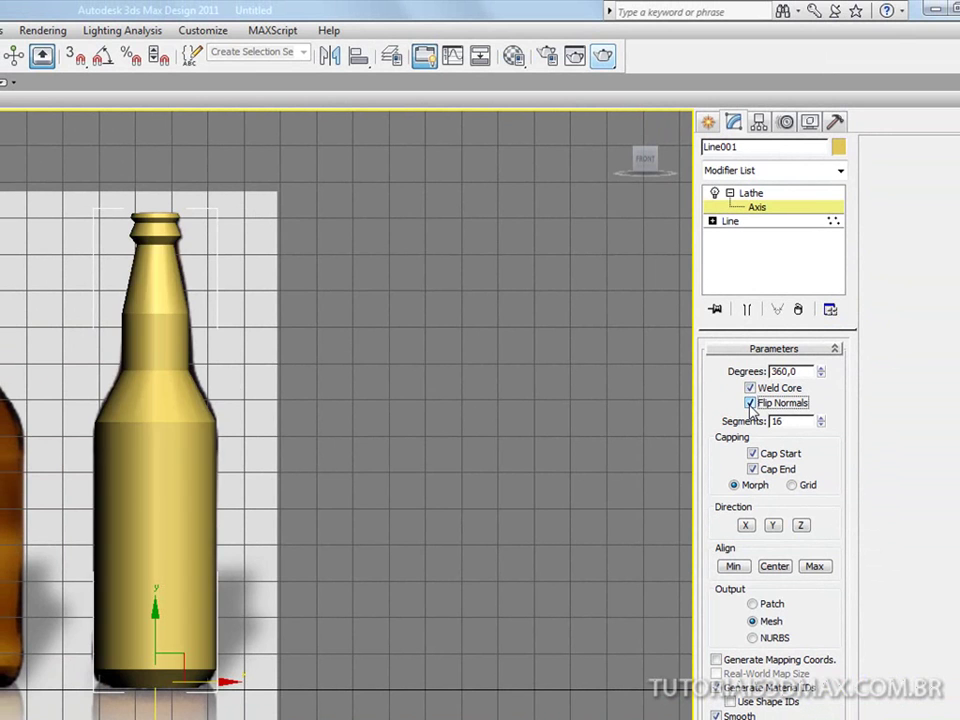
left_click(750, 403)
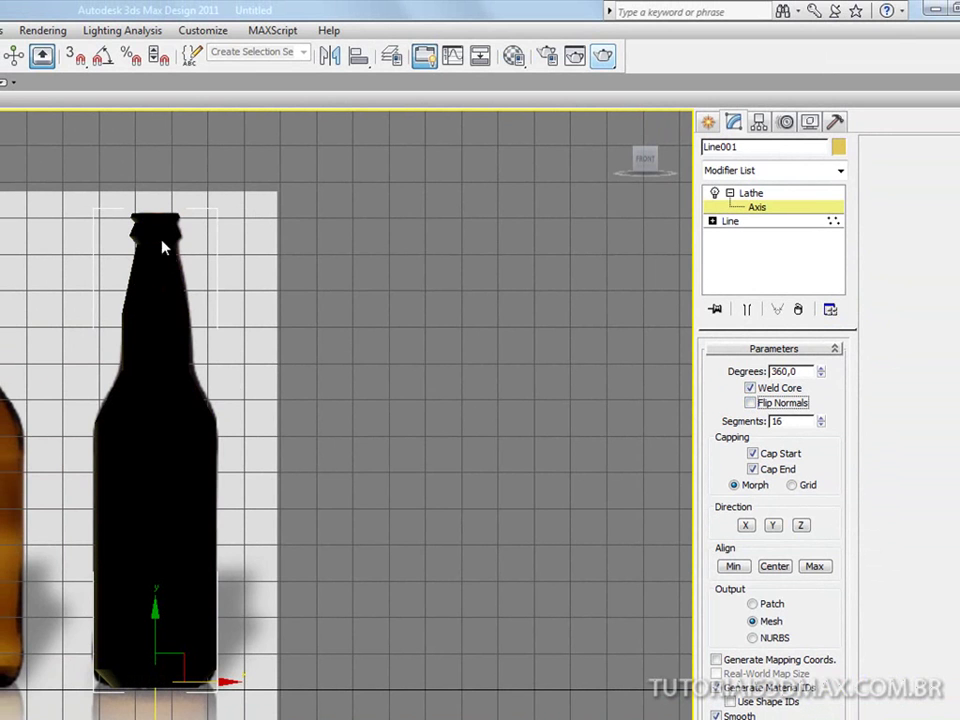
left_click(750, 403)
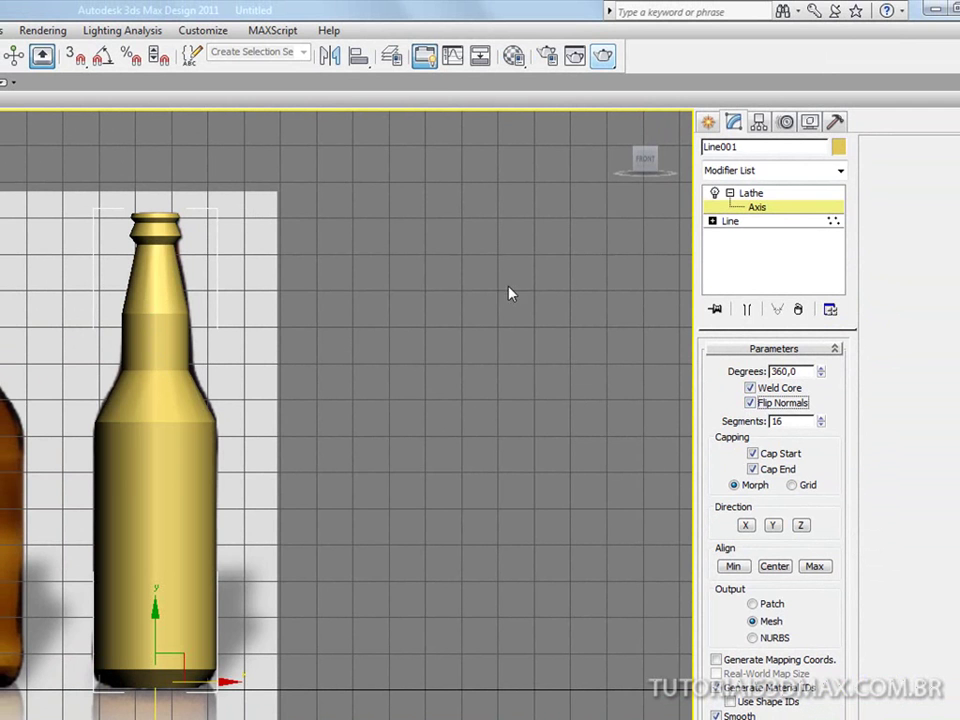
scroll(210, 386, "up", 1)
scroll(210, 386, "up", 3)
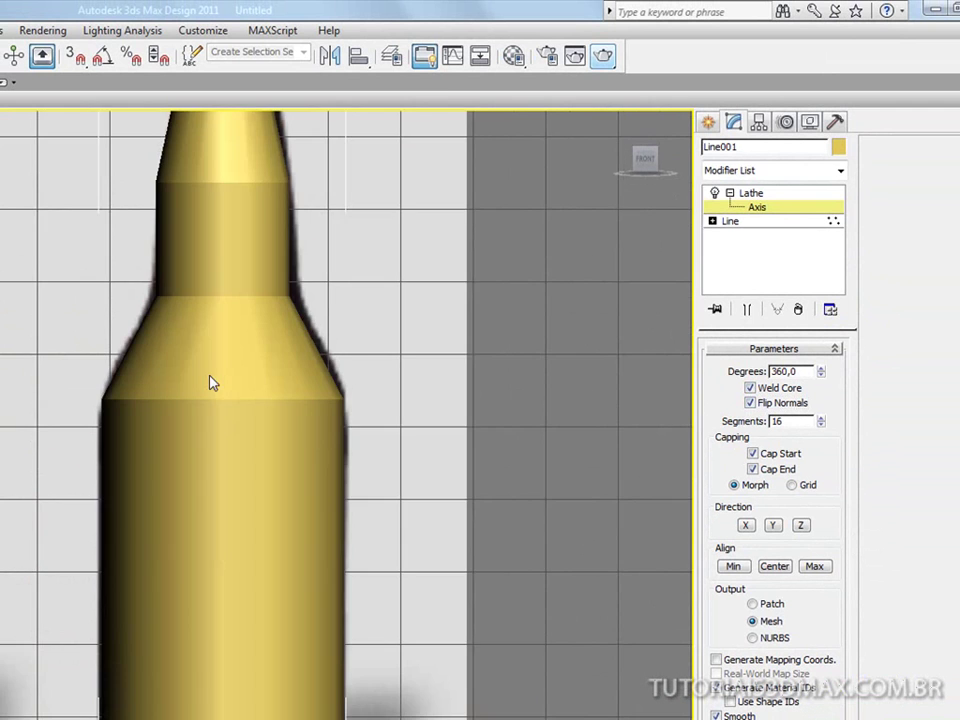
scroll(193, 284, "up", 1)
scroll(196, 288, "down", 3)
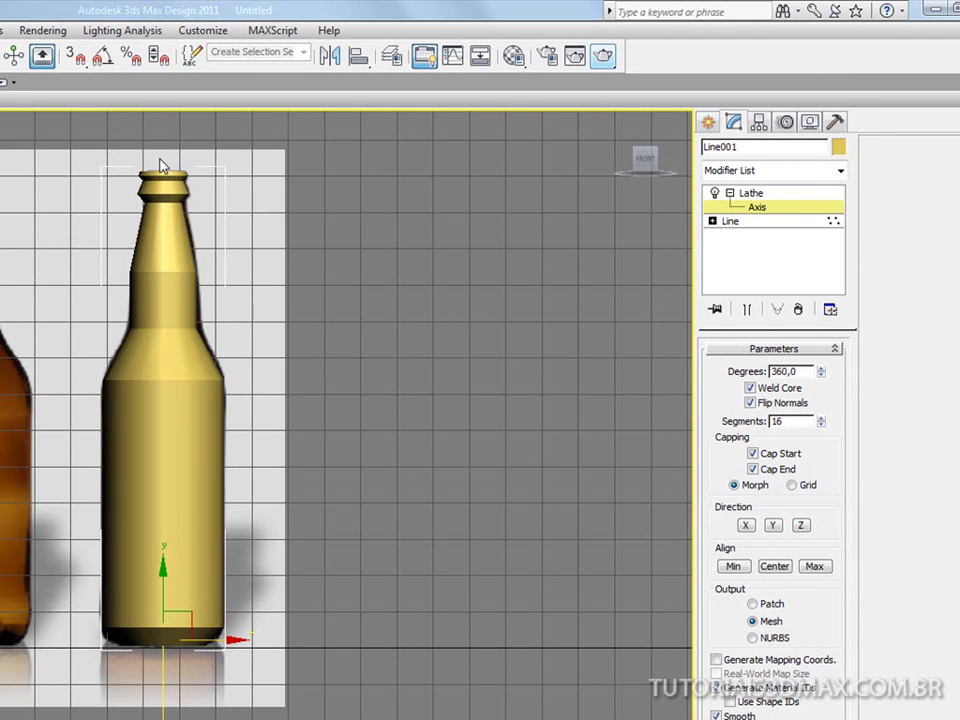
- Select all vertices of Line001 and fillet them to round the profile's corners
left_click(731, 221)
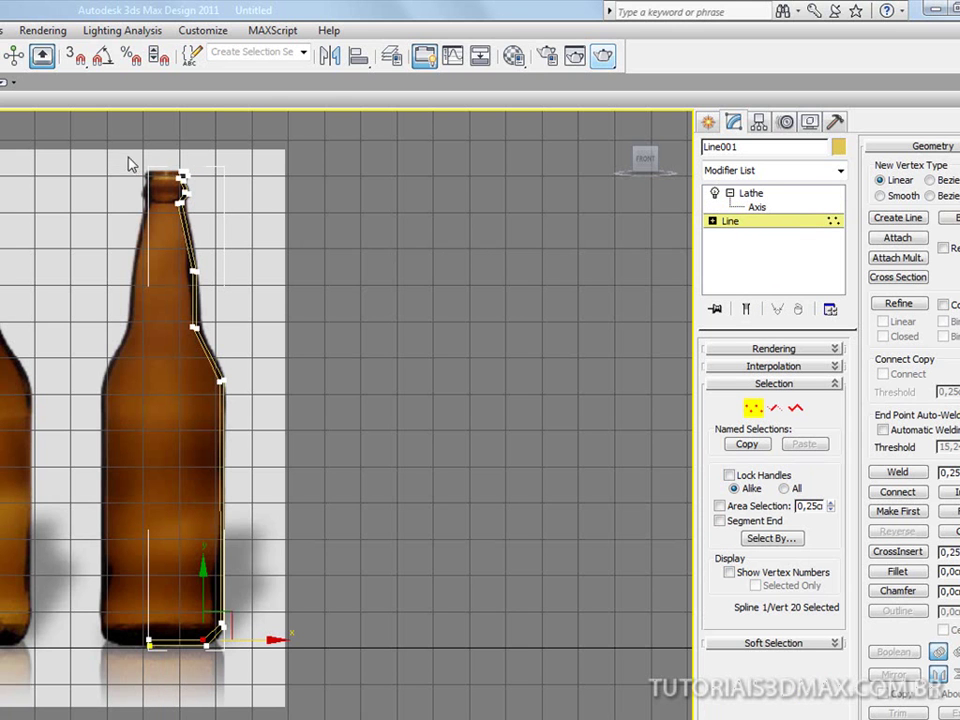
left_click_drag(96, 154, 297, 681)
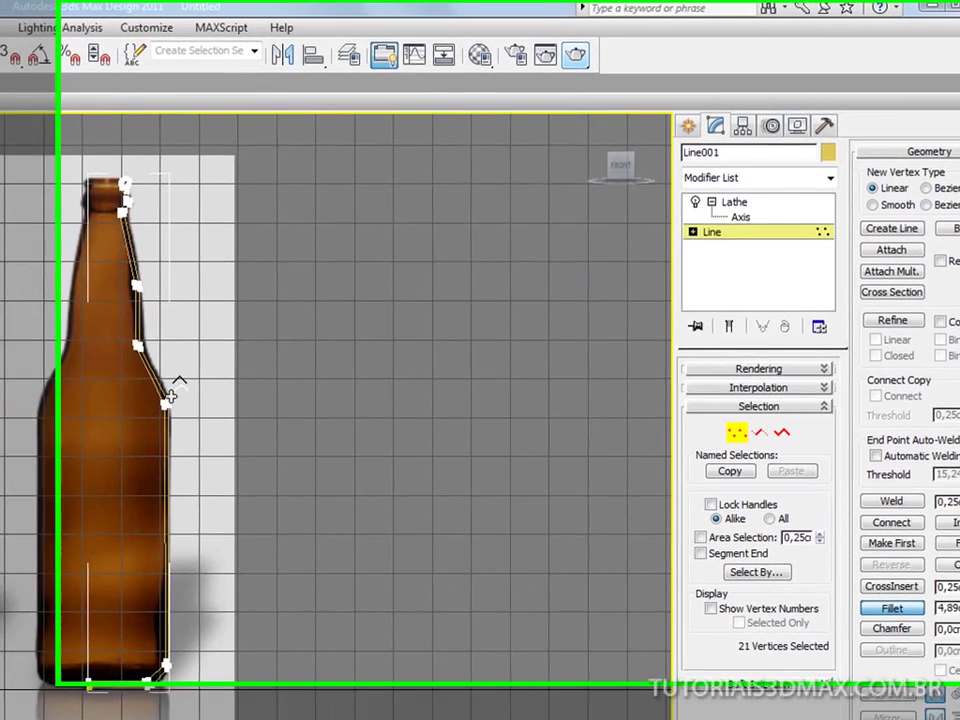
mouse_move(224, 383)
left_mouse_down()
mouse_move(86, 316)
mouse_move(107, 396)
left_mouse_up()
left_click_drag(150, 514, 88, 298)
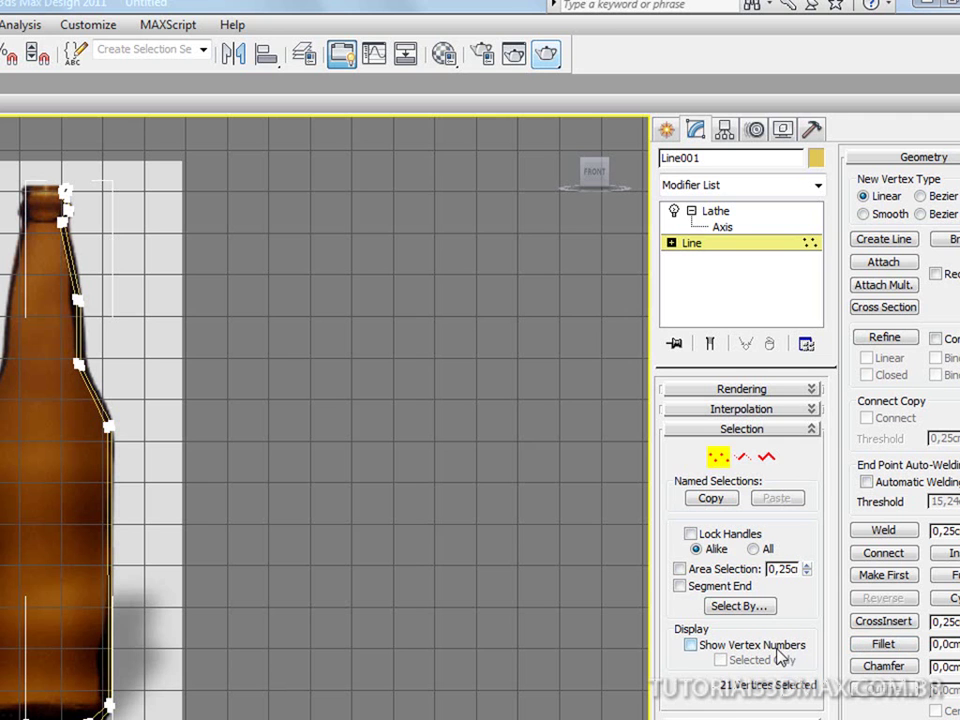
- Return to the Lathe result and pan the view down to the bottle neck
left_click(716, 212)
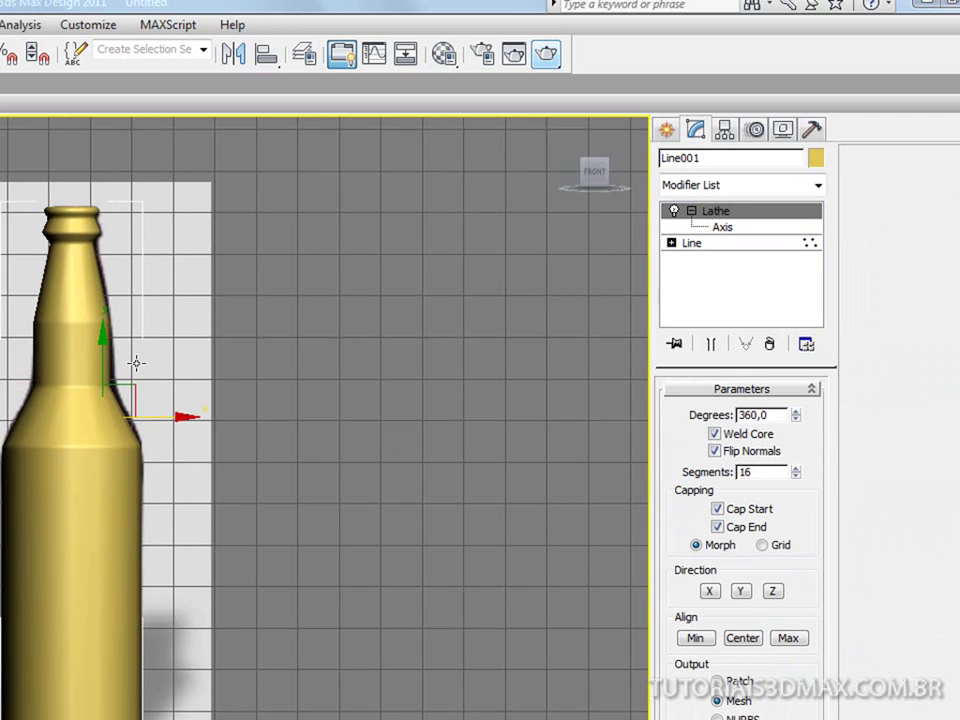
scroll(135, 364, "up", 2)
middle_click_drag(150, 368, 236, 422)
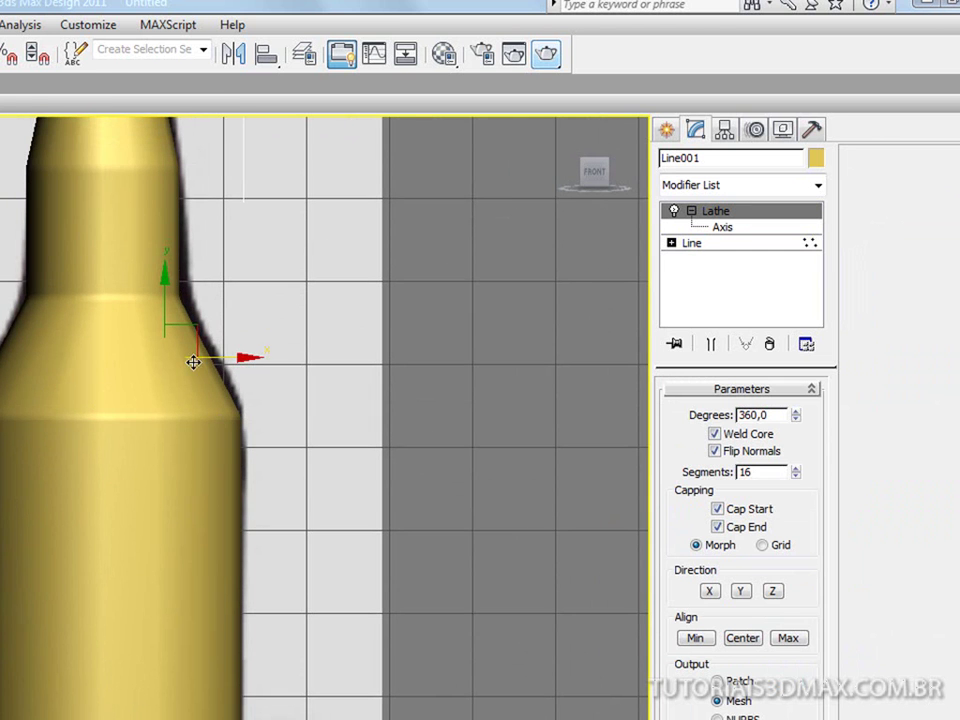
middle_click_drag(191, 360, 180, 574)
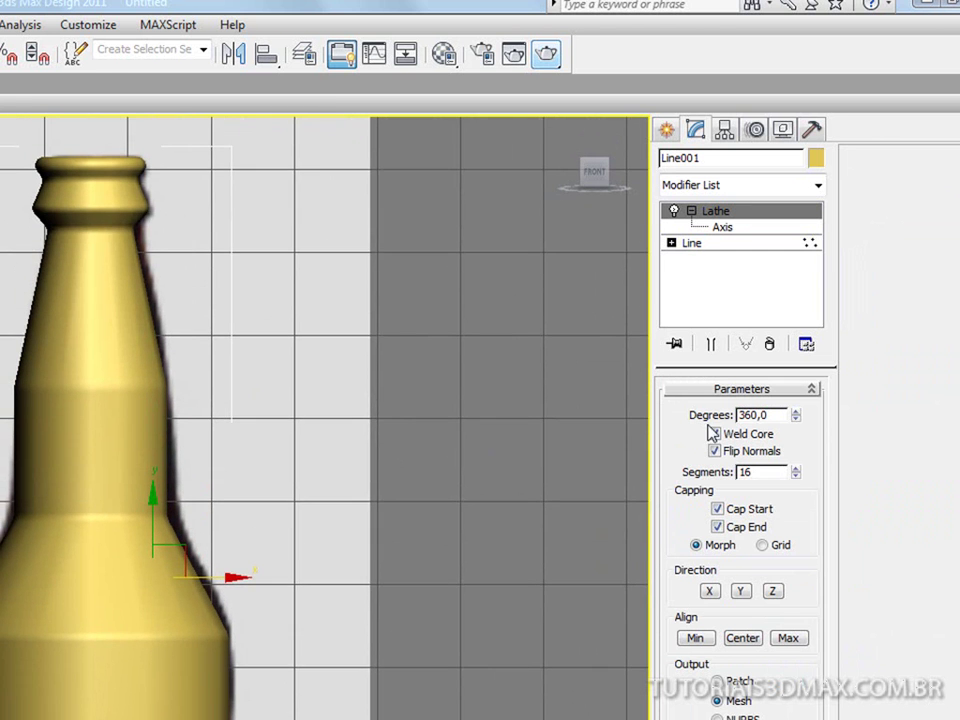
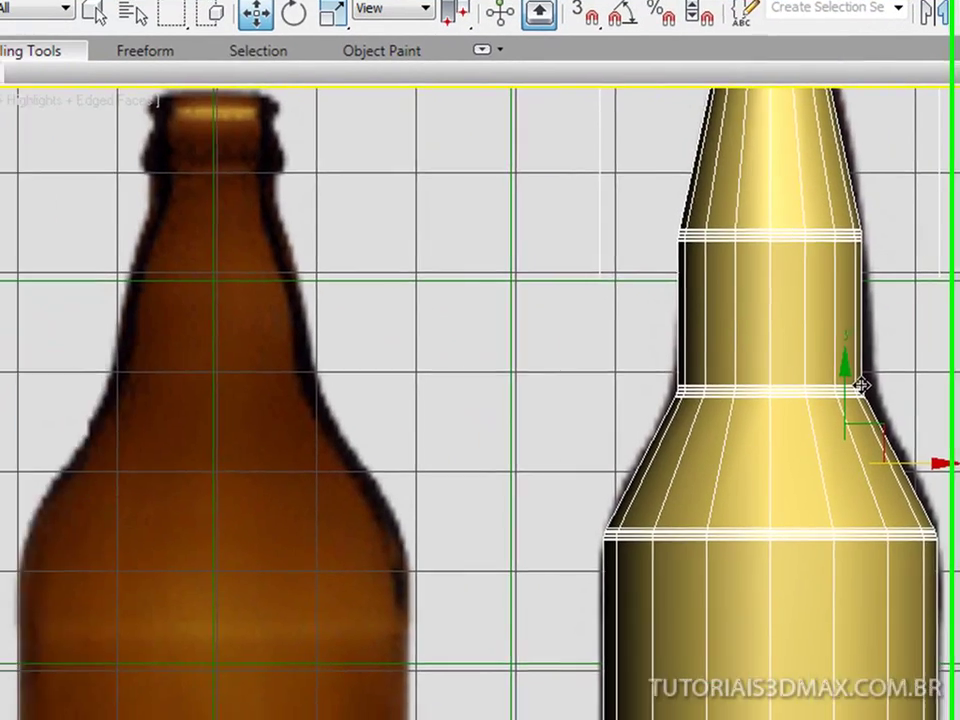
- Raise the bottle's Lathe segments from 16 to 48 and delete the bottle-photo reference plane
scroll(861, 385, "down", 2)
middle_click_drag(857, 461, 846, 553)
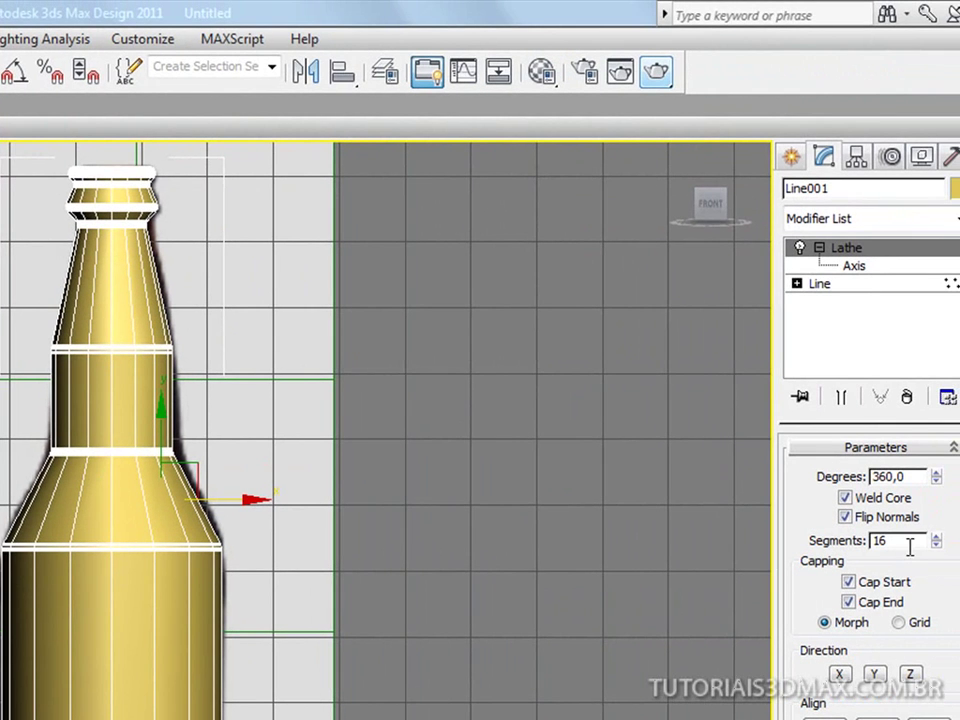
left_click_drag(907, 541, 786, 540)
type("48")
key("Return")
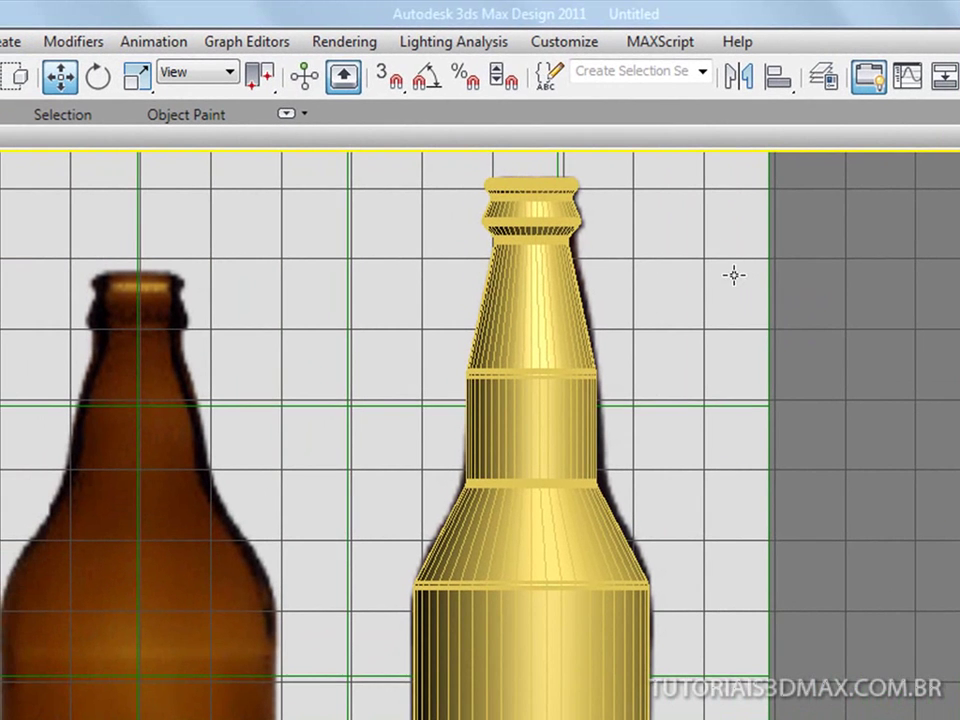
left_click(740, 280)
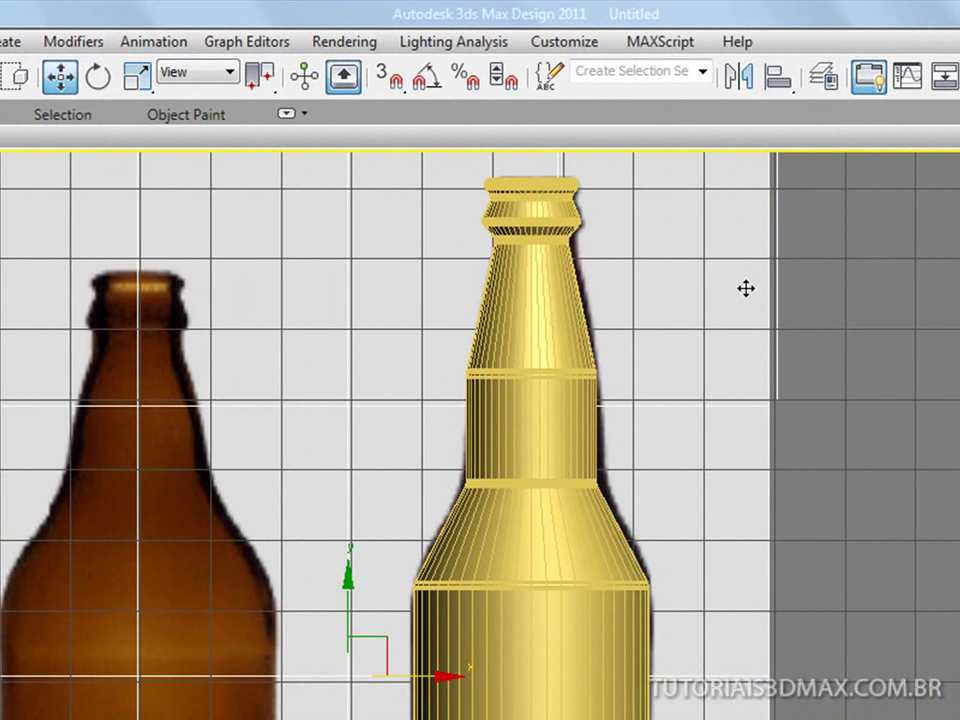
key("Delete")
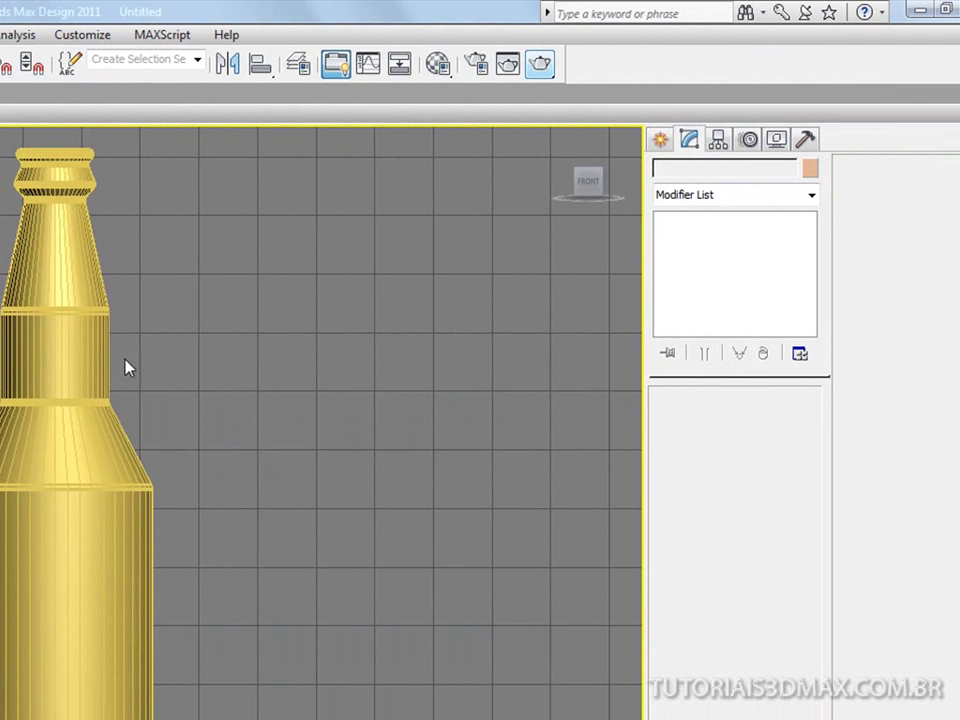
- Add a MeshSmooth modifier to Line001 and give it 2 iterations
left_click(81, 345)
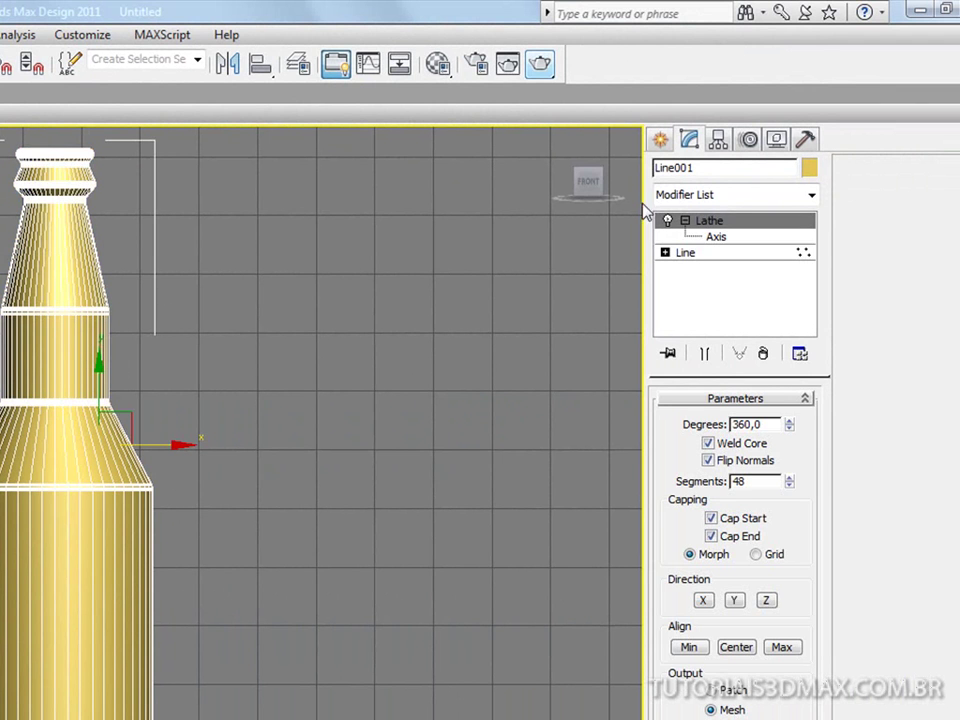
left_click(732, 195)
scroll(732, 204, "up", 10)
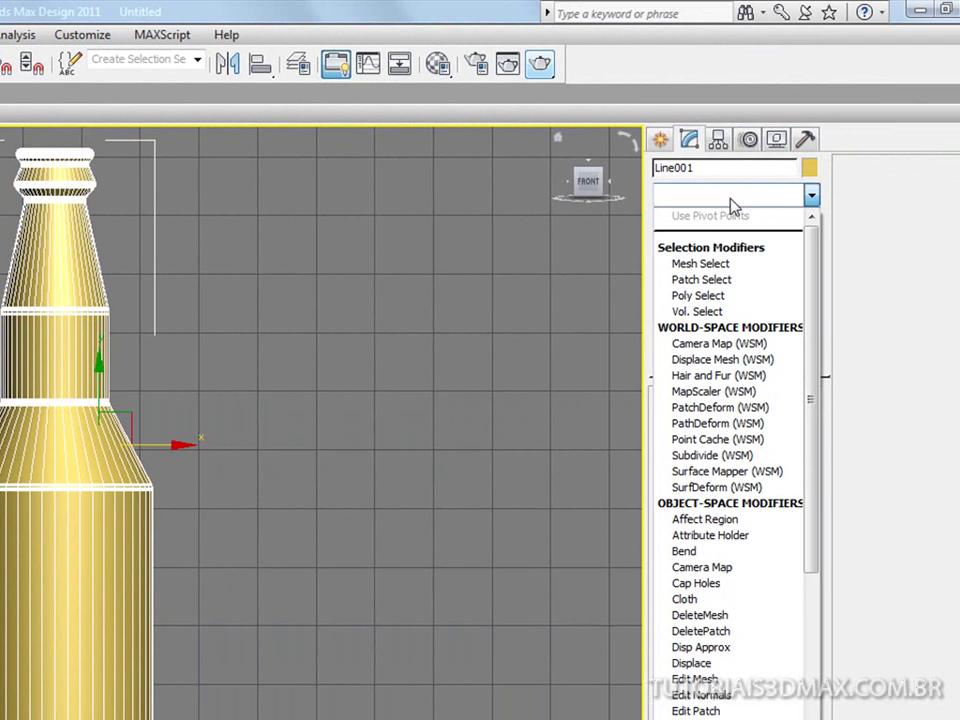
key("m")
key("m")
key("m")
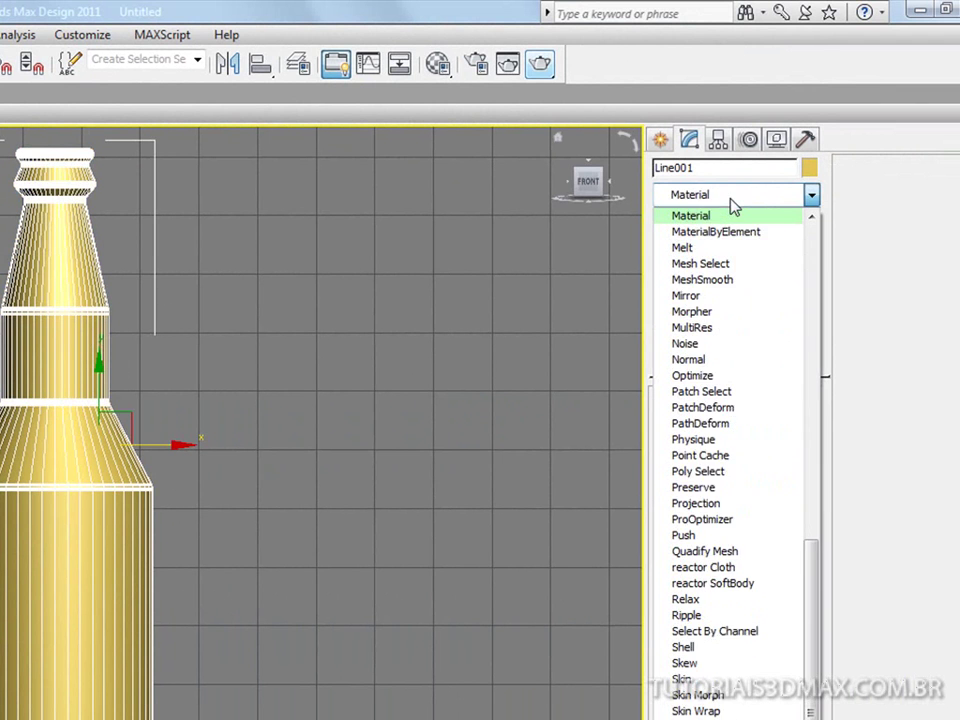
key("m")
key("m")
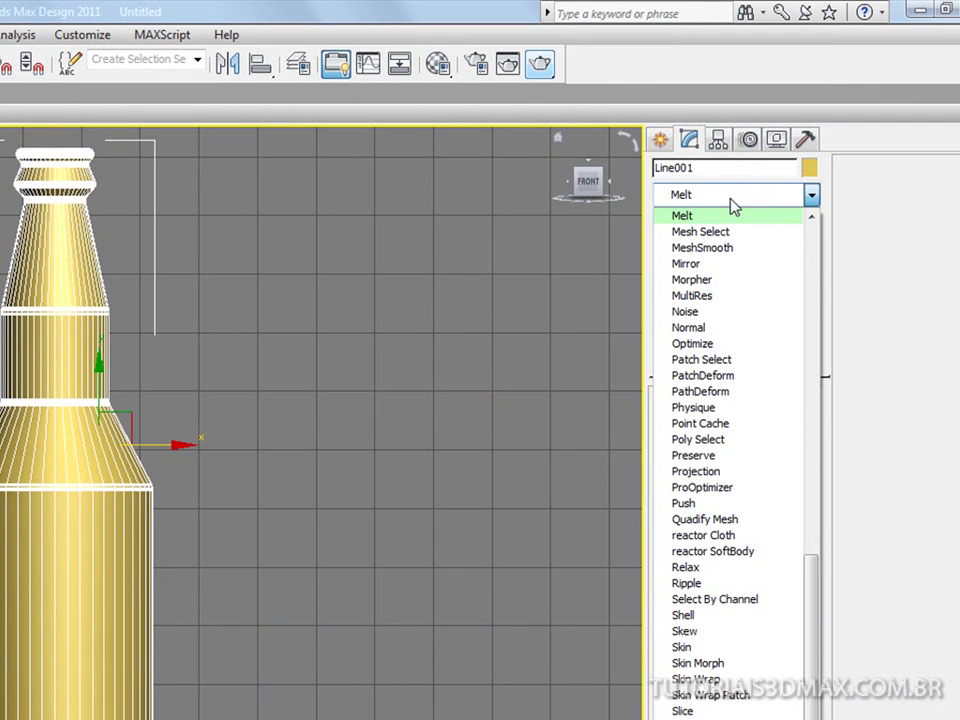
left_click(722, 248)
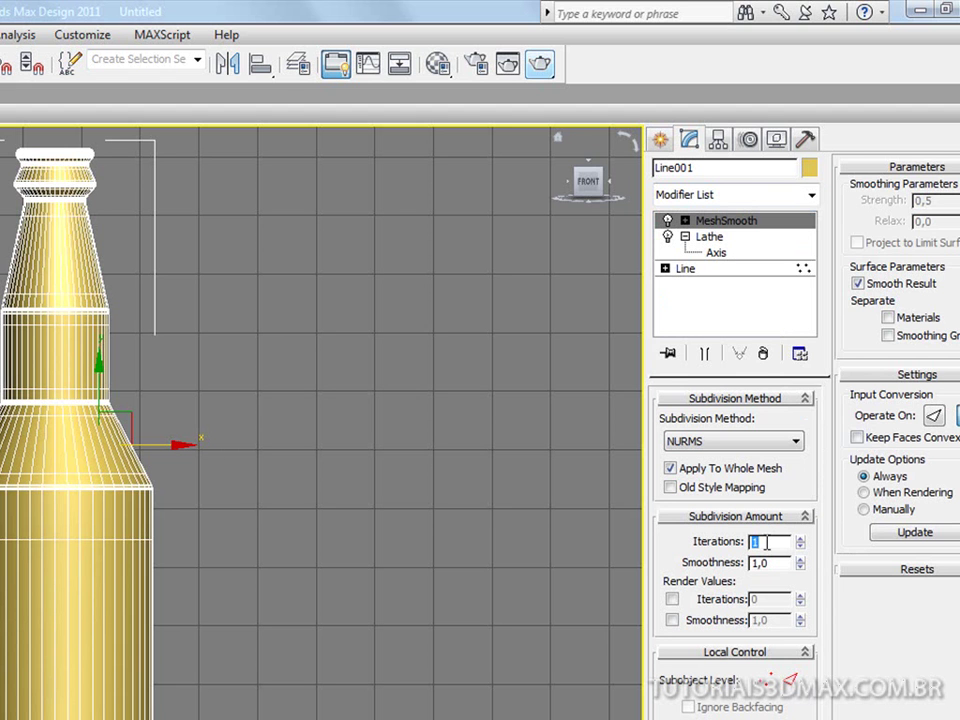
double_click(764, 542)
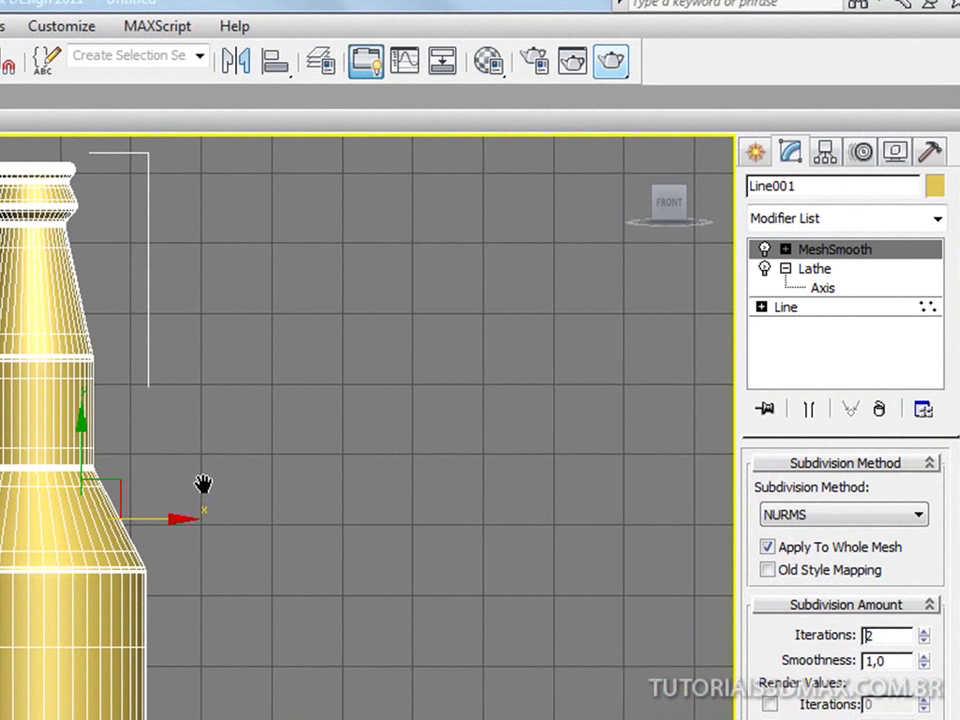
key("F4")
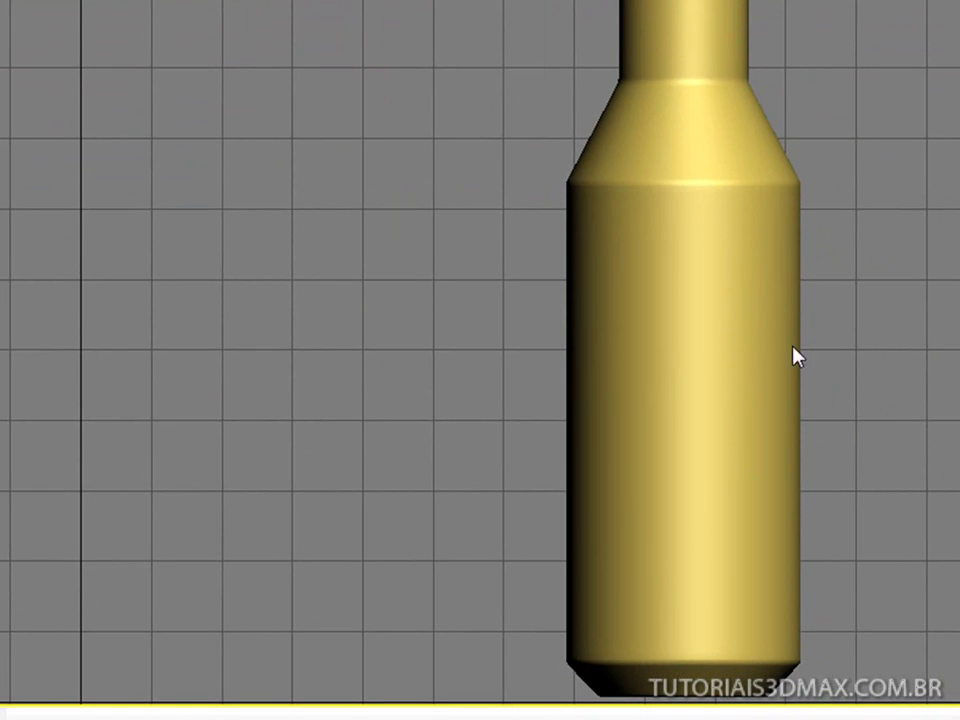
left_click(719, 123)
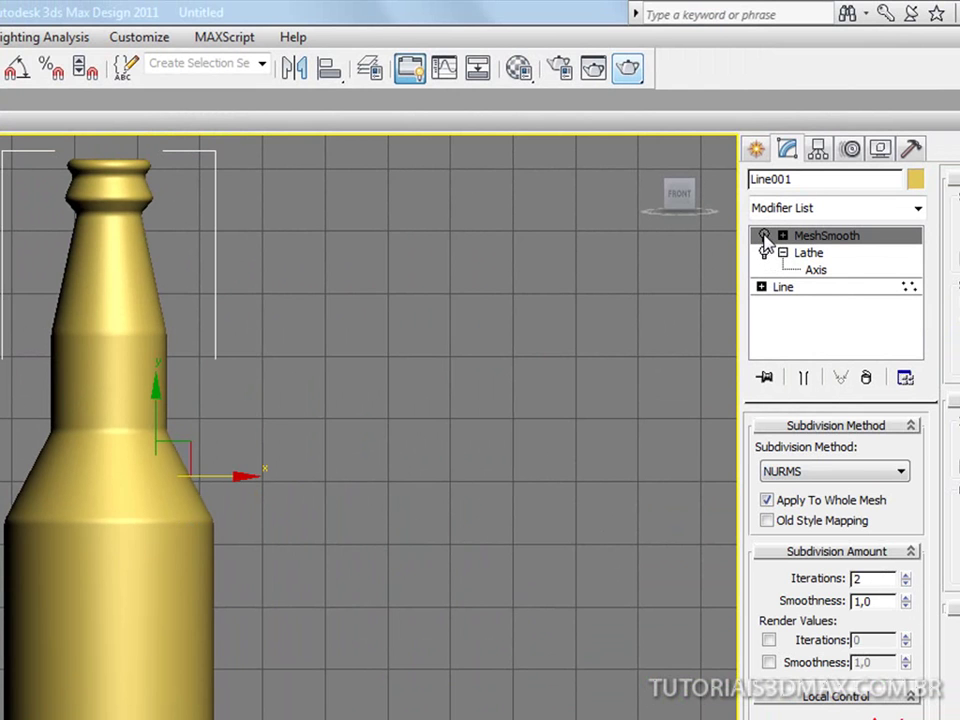
- Lower the Lathe segments to 32, keeping the output as Mesh after trying NURBS
left_click(810, 253)
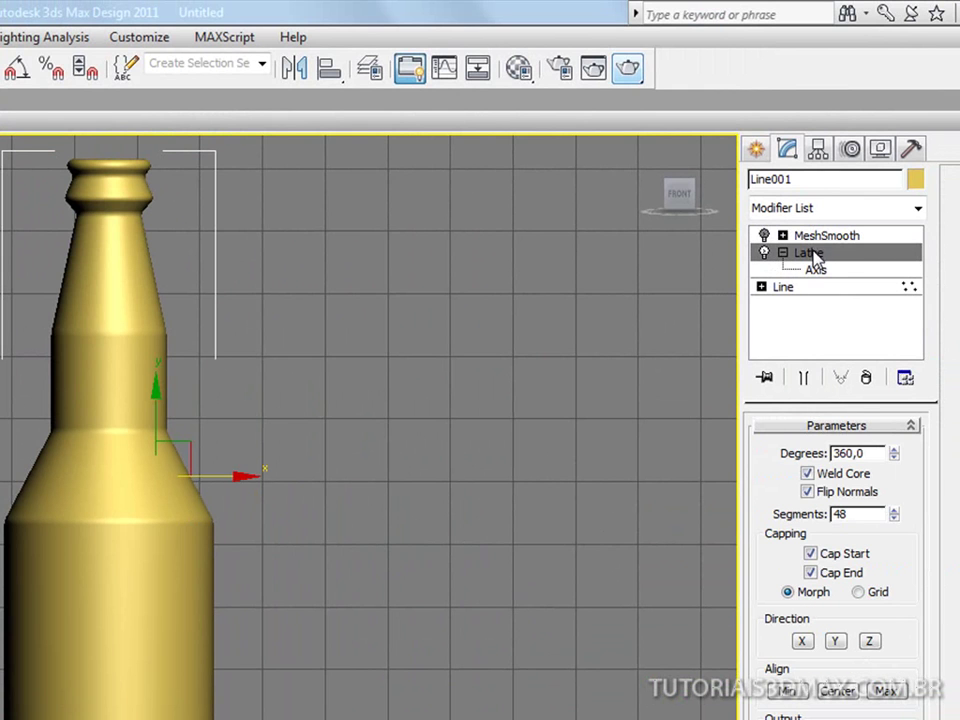
left_click_drag(880, 514, 740, 490)
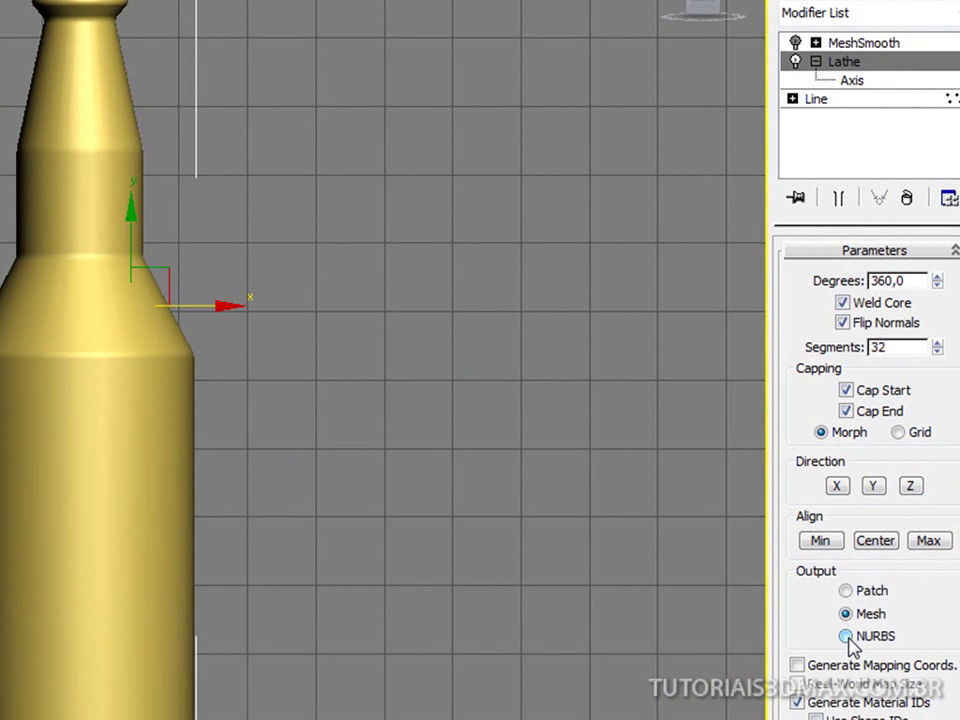
left_click(847, 637)
left_click(846, 616)
- Drop to the Line level and zoom in on the profile spline's vertices
left_click(866, 100)
middle_click_drag(122, 336, 393, 483)
scroll(393, 483, "up", 3)
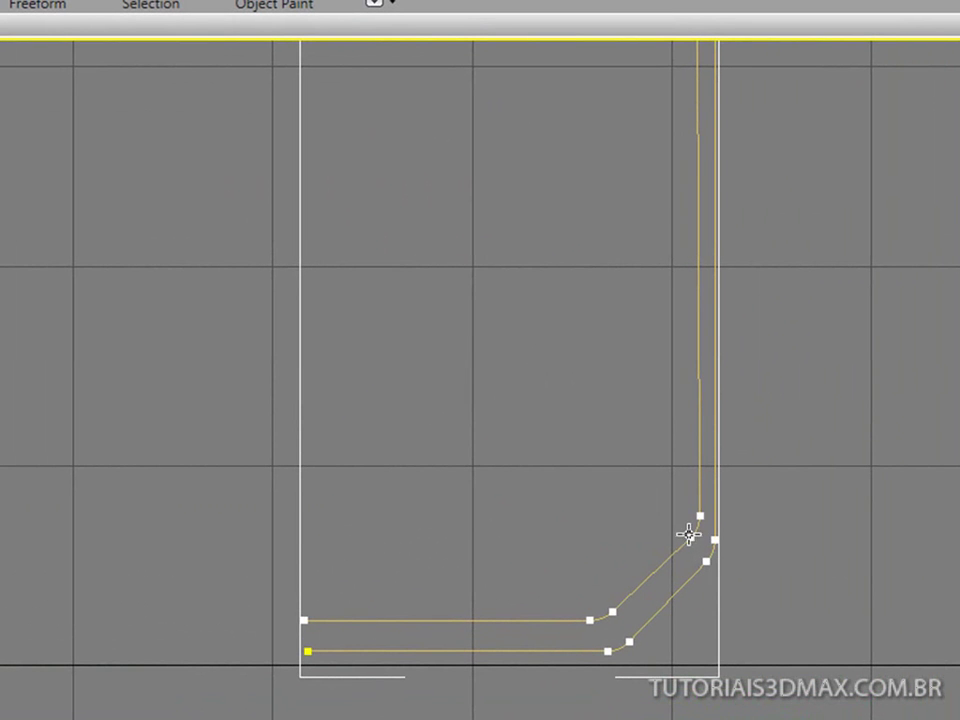
- Fillet the eight base-corner vertices of the profile by 8,26cm
left_click(688, 534)
left_click_drag(765, 501, 589, 638)
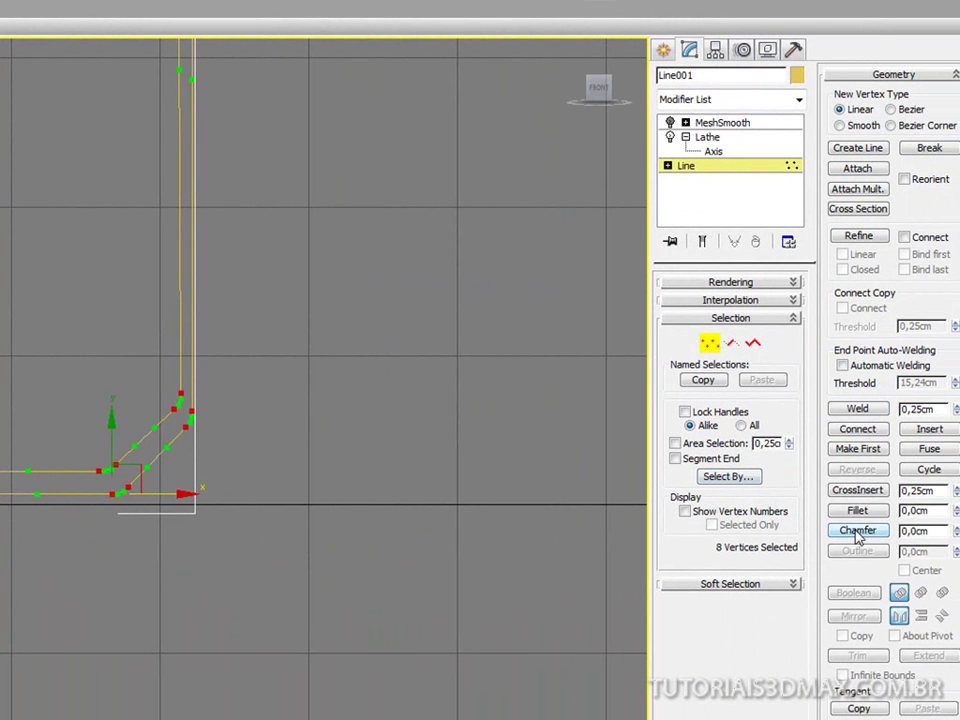
left_click(858, 510)
left_click_drag(189, 381, 189, 335)
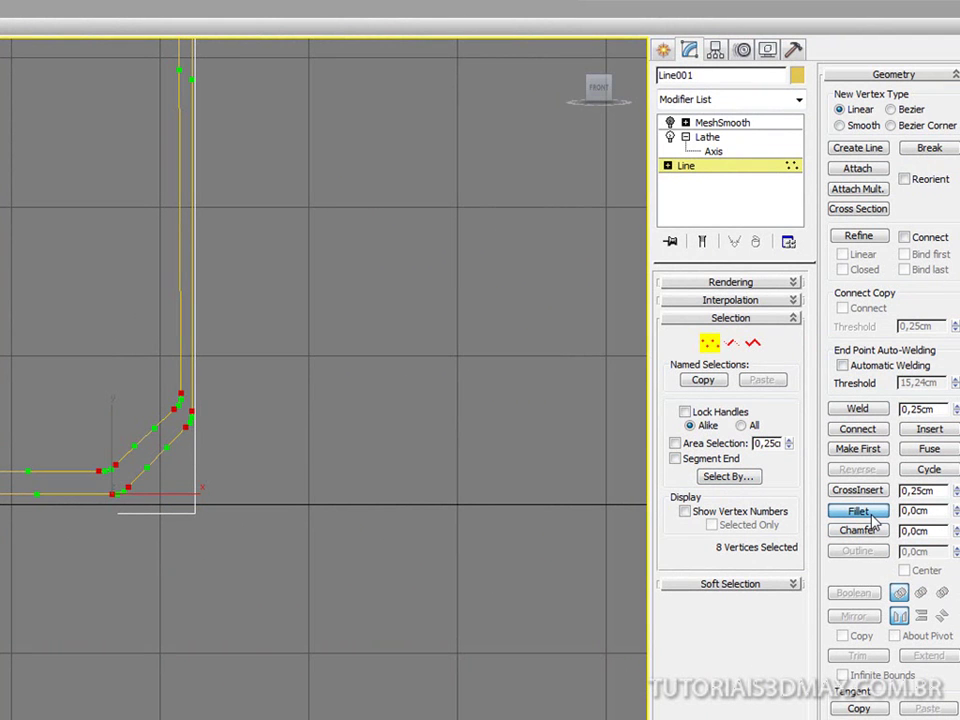
right_click(433, 450)
- Move the two filleted corner vertices down
left_click(240, 461)
scroll(240, 461, "up", 3)
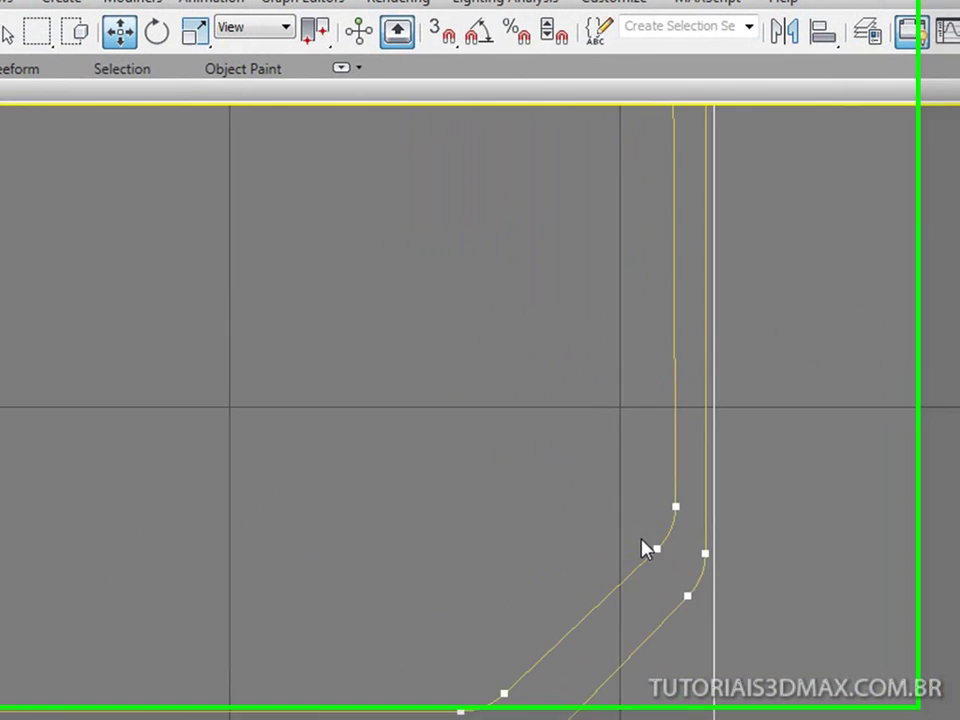
left_click(698, 564)
left_click(729, 611, "ctrl")
left_click_drag(729, 519, 729, 566)
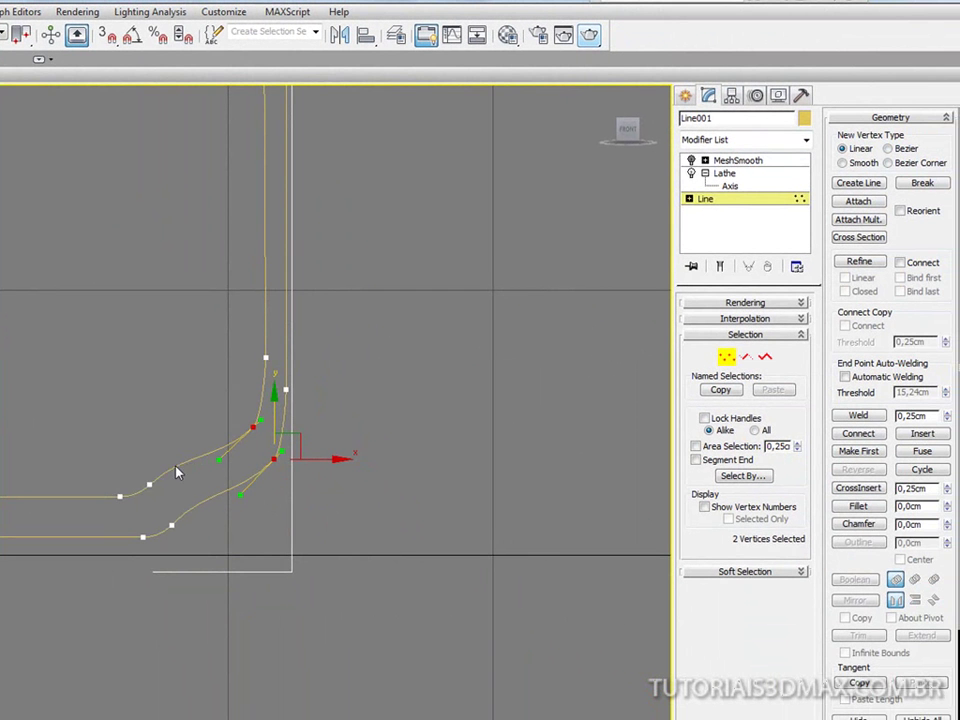
- Delete the two extra vertices on the base curve
left_click(149, 485)
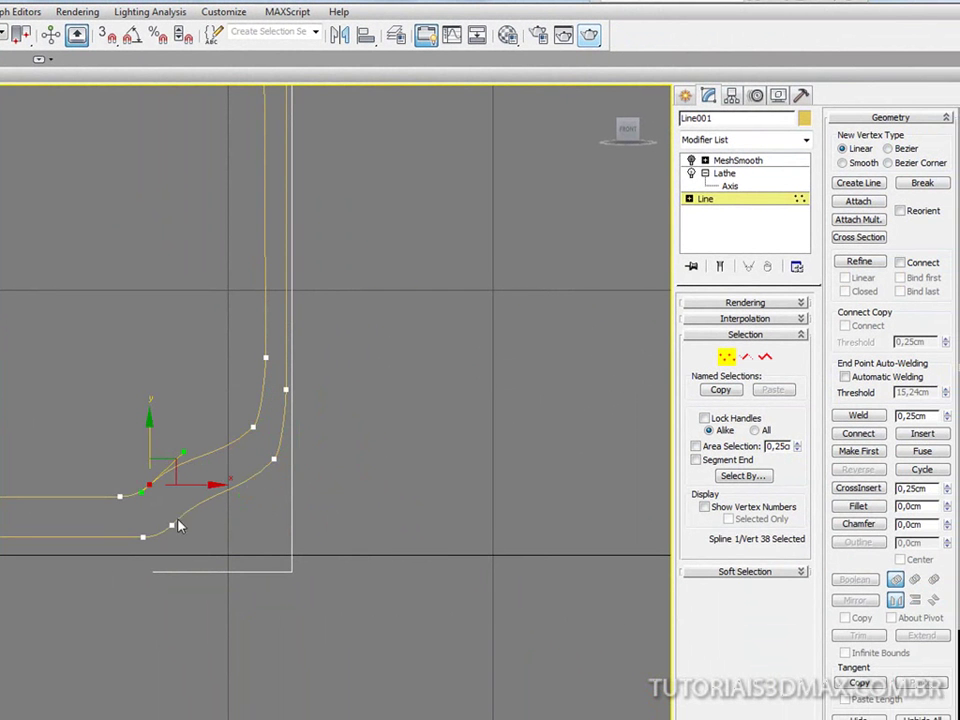
left_click(172, 525, "ctrl")
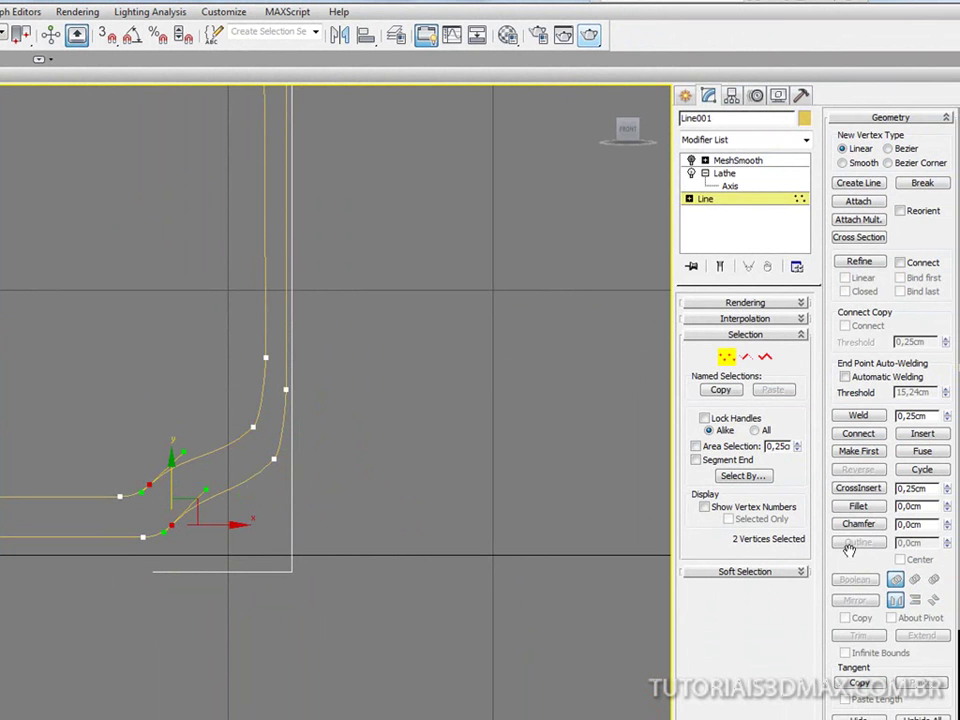
left_click_drag(840, 660, 841, 508)
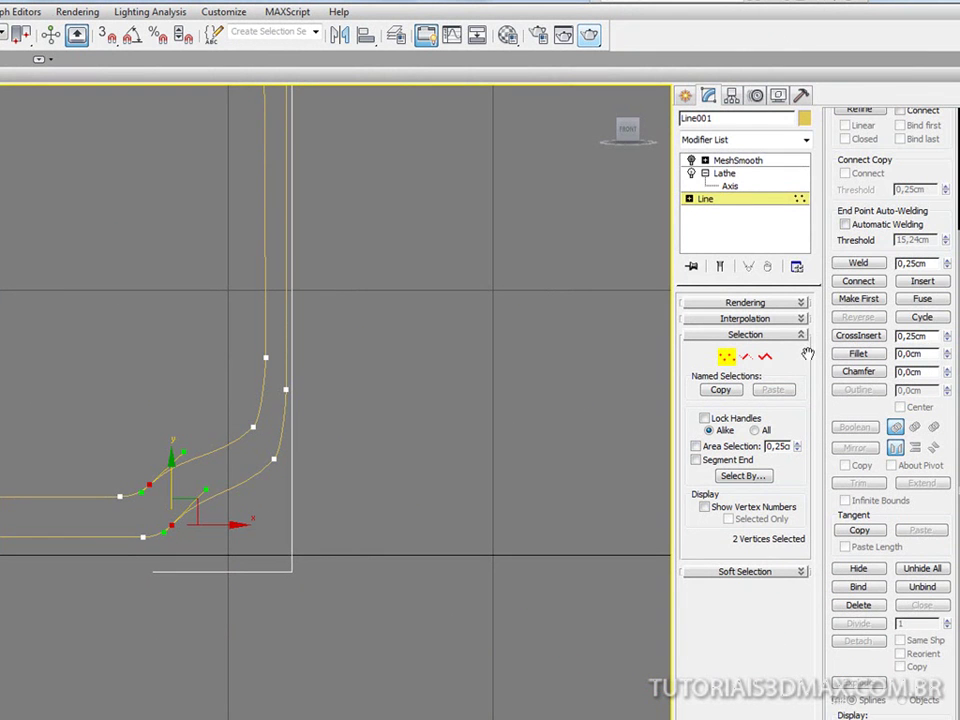
left_click(862, 606)
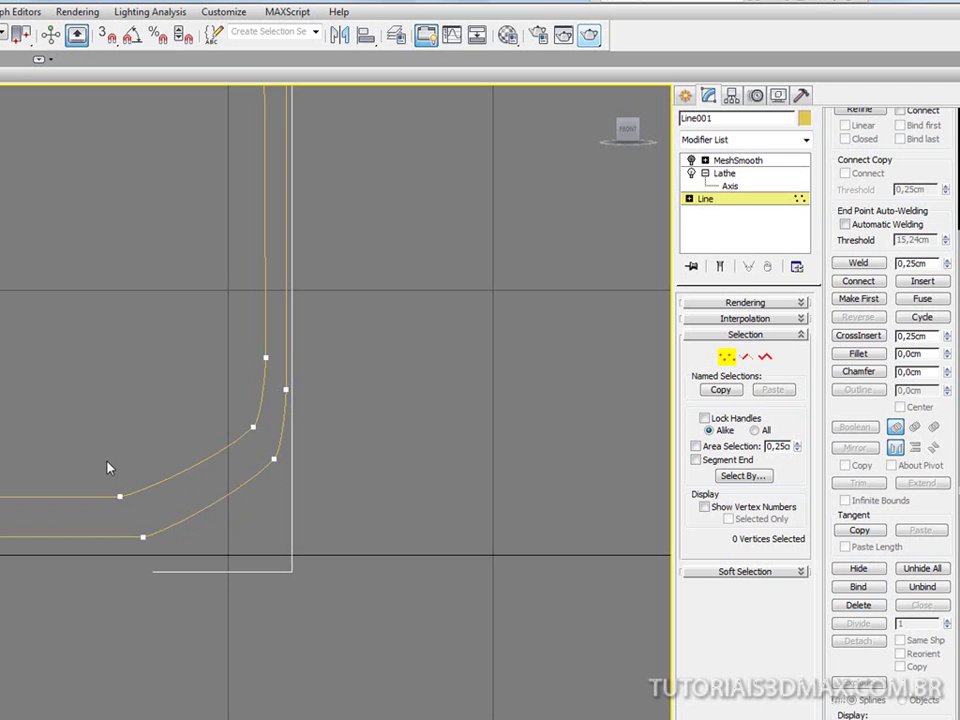
- Stretch the outer curve's base corner tangent handle out along the bottom
left_click_drag(92, 472, 176, 580)
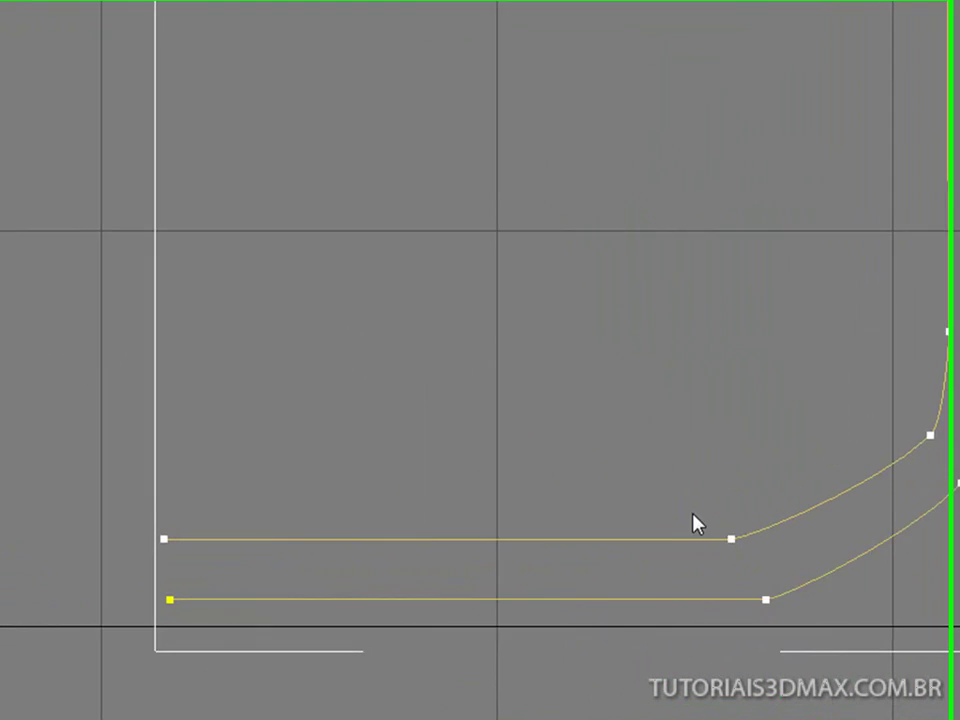
left_click_drag(652, 482, 803, 624)
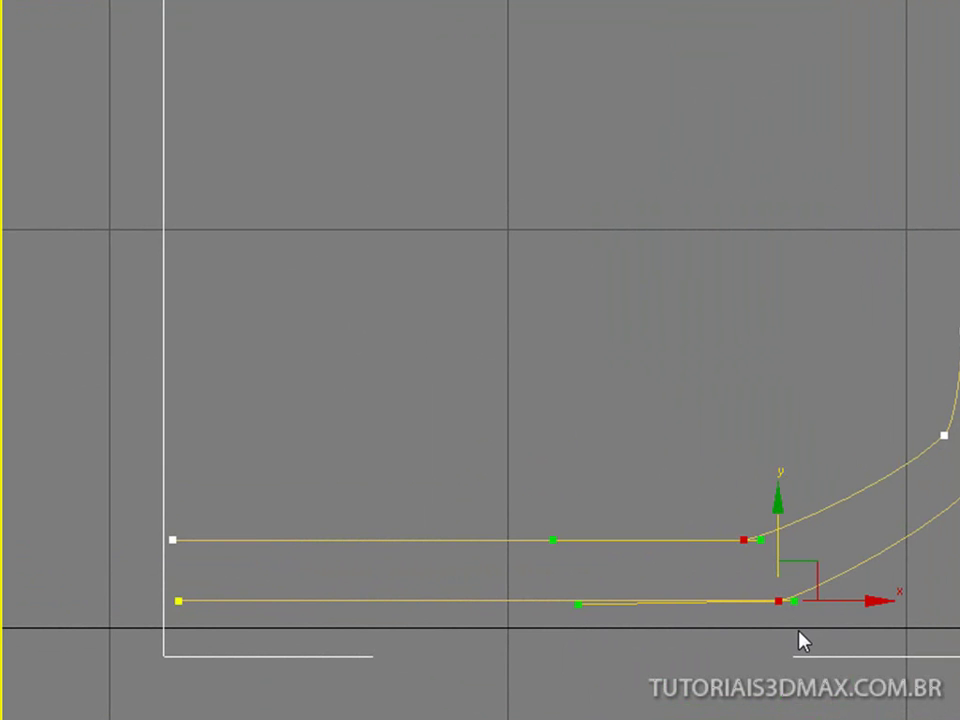
left_click(741, 516)
left_click(743, 540)
mouse_move(761, 540)
left_mouse_down()
mouse_move(899, 538)
mouse_move(864, 536)
mouse_move(855, 549)
left_mouse_up()
scroll(858, 483, "up", 2)
scroll(858, 483, "up", 3)
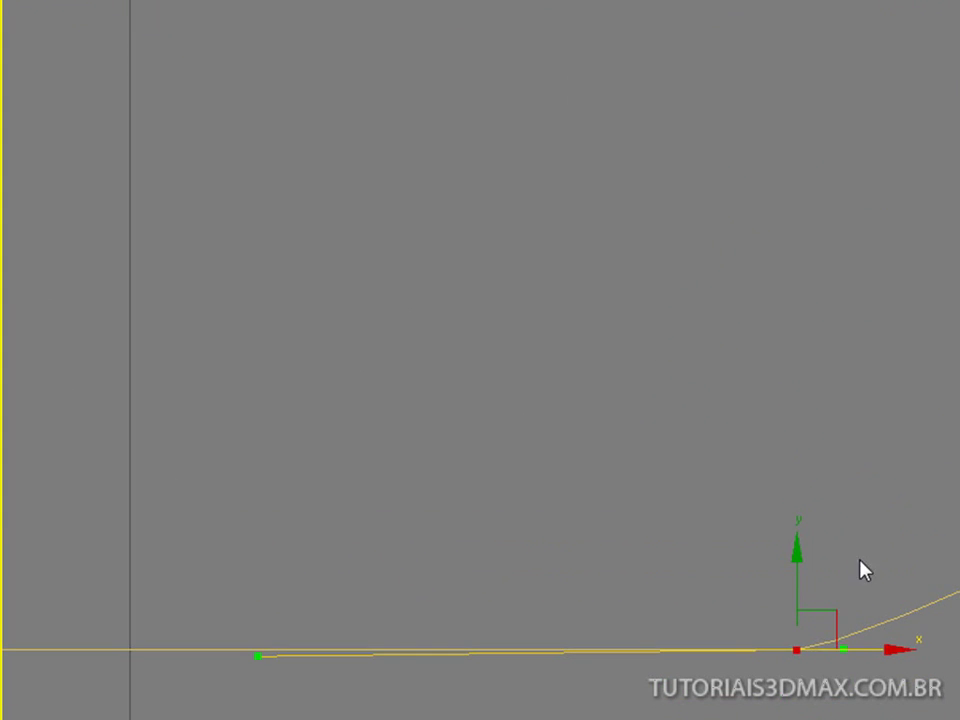
left_click(814, 680)
left_click(800, 652)
left_click_drag(838, 645, 853, 645)
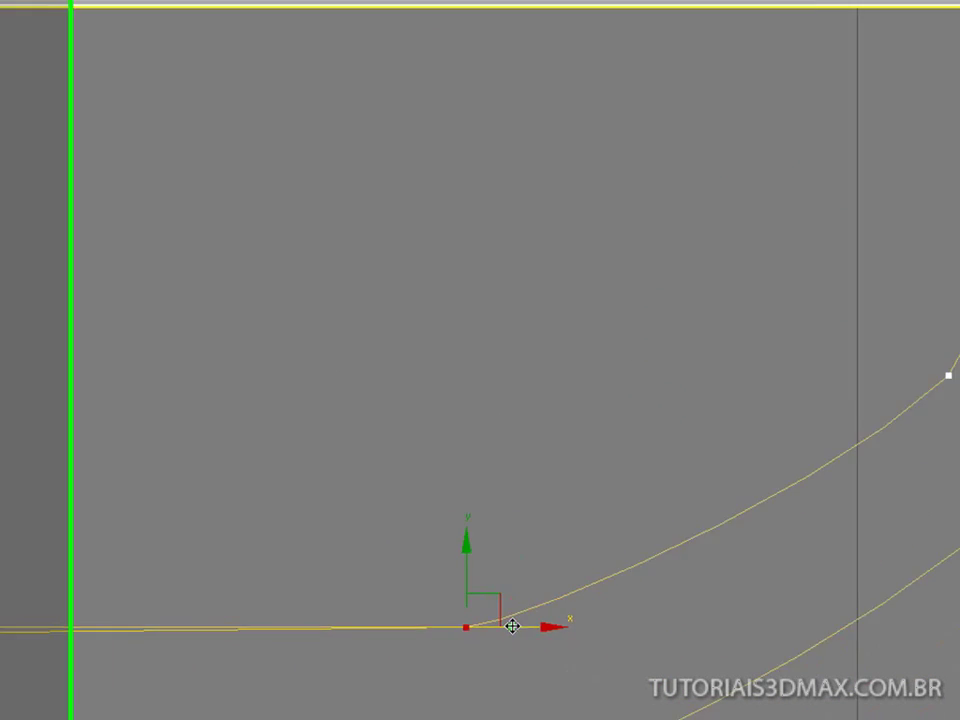
- Adjust the tangent where the outer curve turns upward to soften the base
left_click(828, 381)
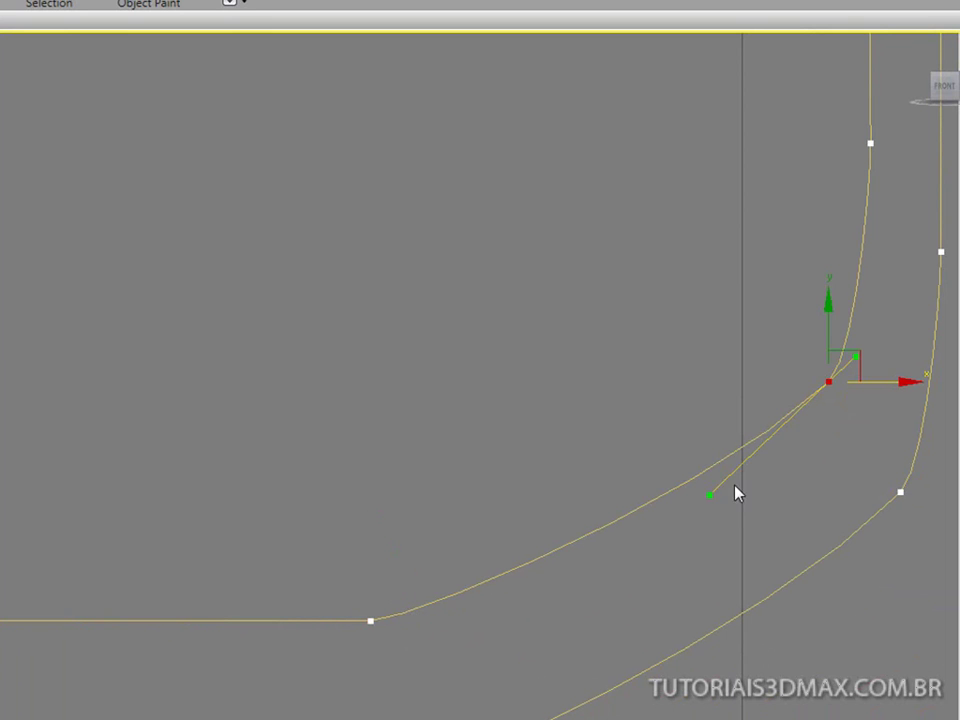
left_click_drag(706, 497, 745, 572)
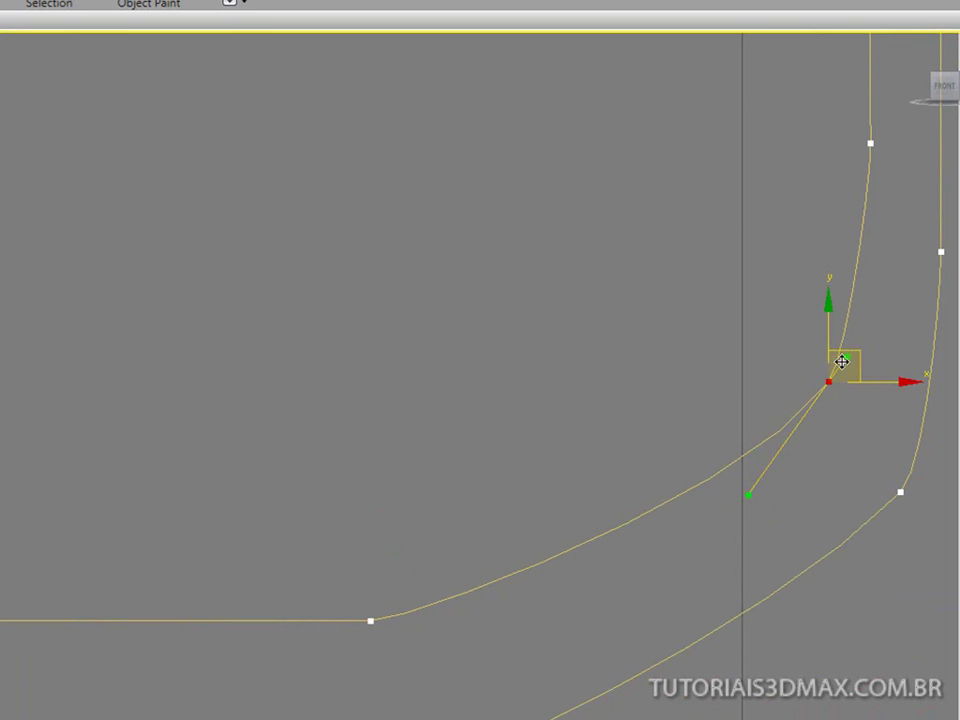
left_click_drag(748, 499, 717, 579)
middle_click_drag(719, 577, 598, 391)
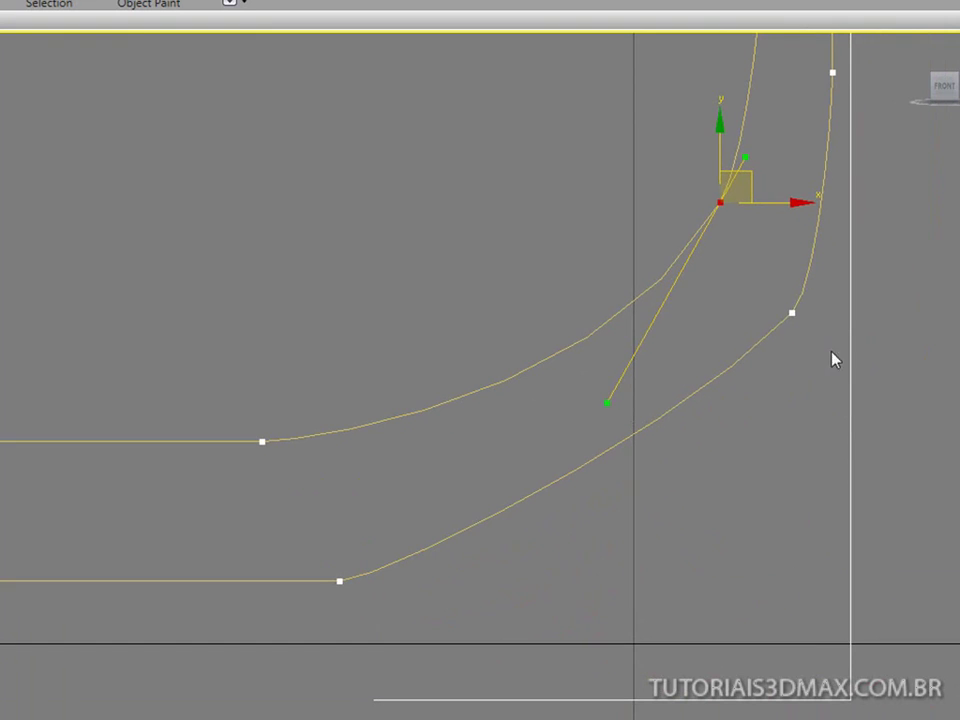
- Pull the inner curve's base corner tangent down to round it
left_click(791, 314)
left_click(785, 372)
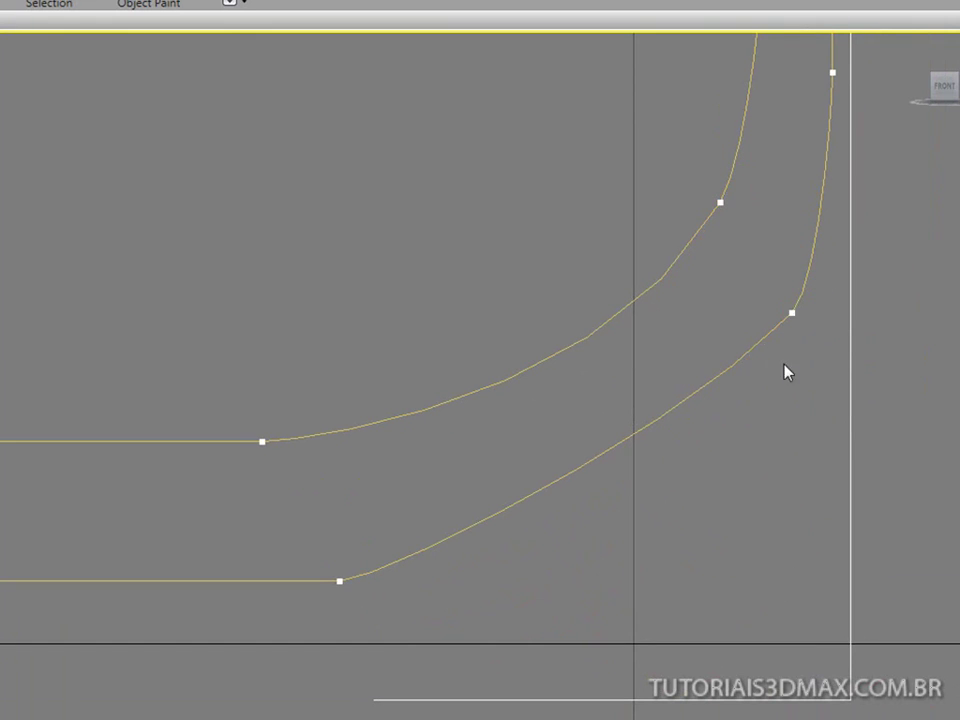
left_click(790, 313)
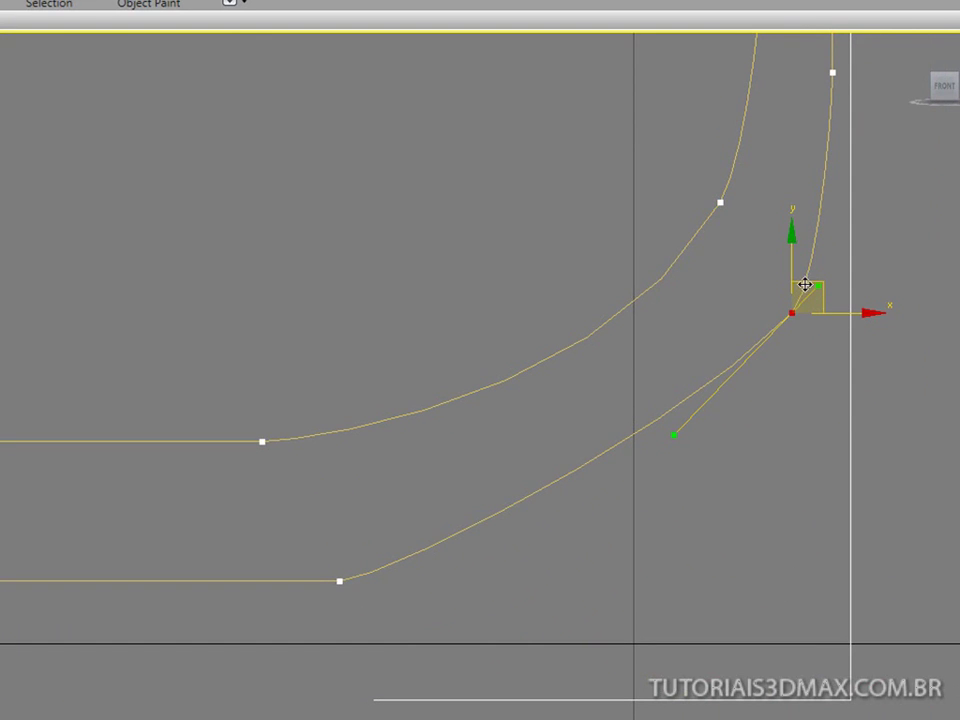
mouse_move(674, 437)
left_mouse_down()
mouse_move(717, 569)
mouse_move(717, 541)
left_mouse_up()
mouse_move(717, 541)
middle_mouse_down("alt")
mouse_move(465, 195)
mouse_move(598, 336)
mouse_move(585, 210)
mouse_move(568, 208)
mouse_move(578, 158)
mouse_move(581, 219)
mouse_move(606, 141)
mouse_move(628, 376)
mouse_move(525, 336)
middle_mouse_up("alt")
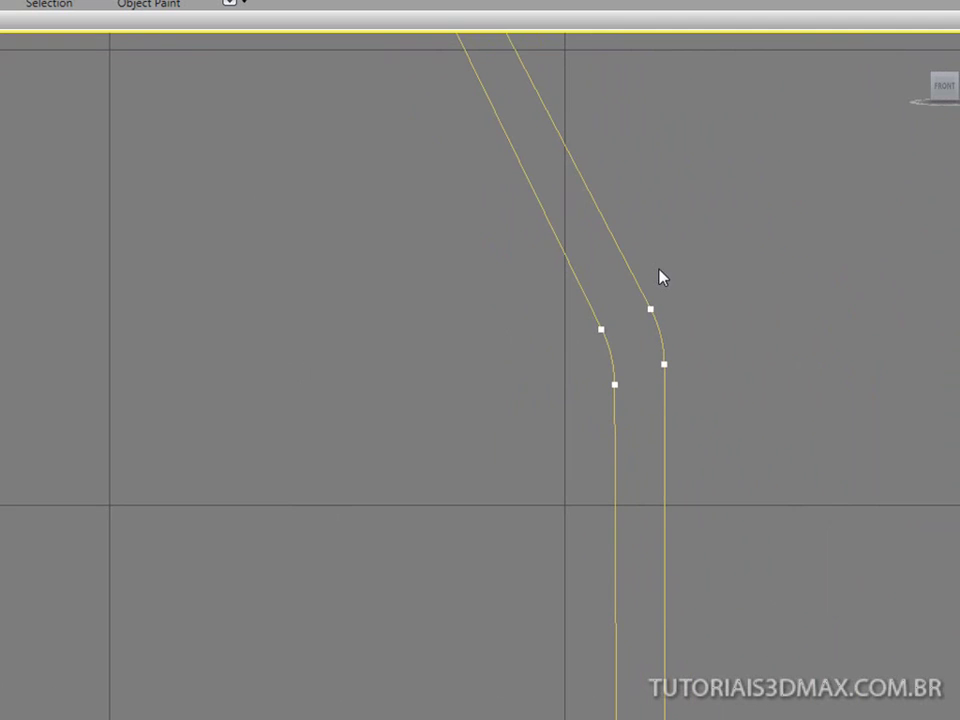
- Move both upper neck vertices up and to the left
left_click(646, 313)
left_click(600, 329, "ctrl")
left_click_drag(677, 281, 643, 201)
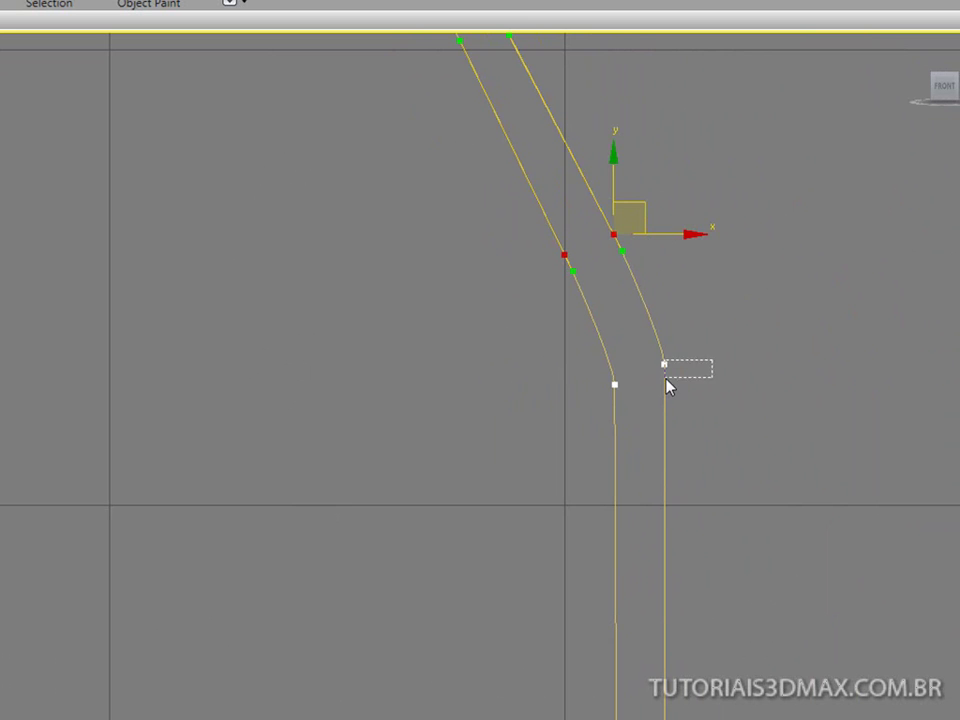
- Ease the tangents at both lower neck bend vertices and nudge them slightly right
left_click_drag(668, 386, 660, 396)
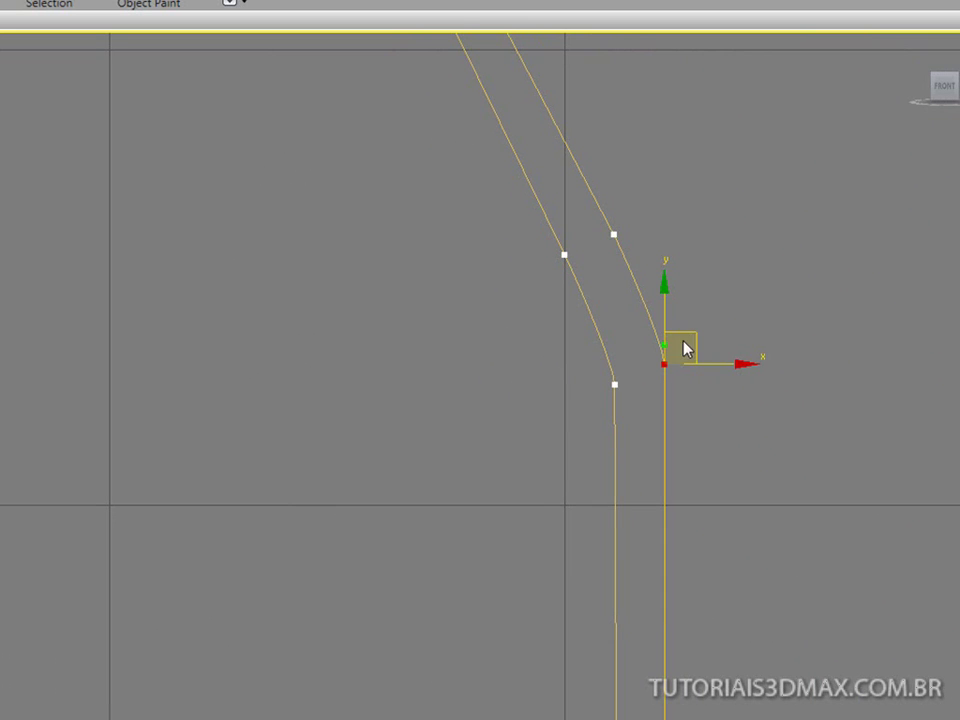
left_click_drag(664, 343, 664, 281)
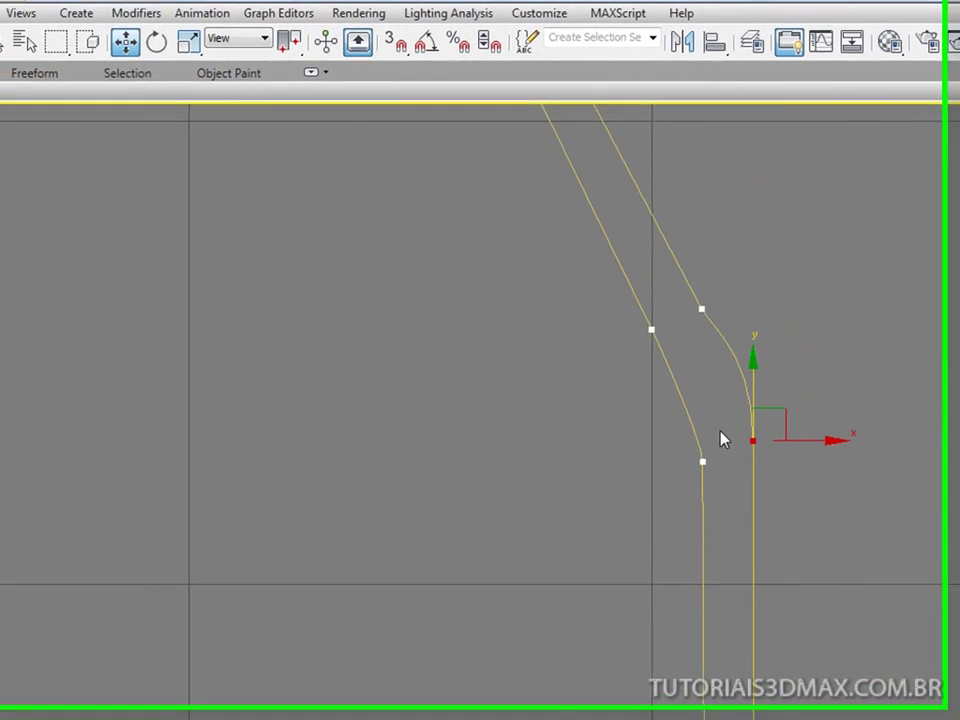
left_click(722, 478)
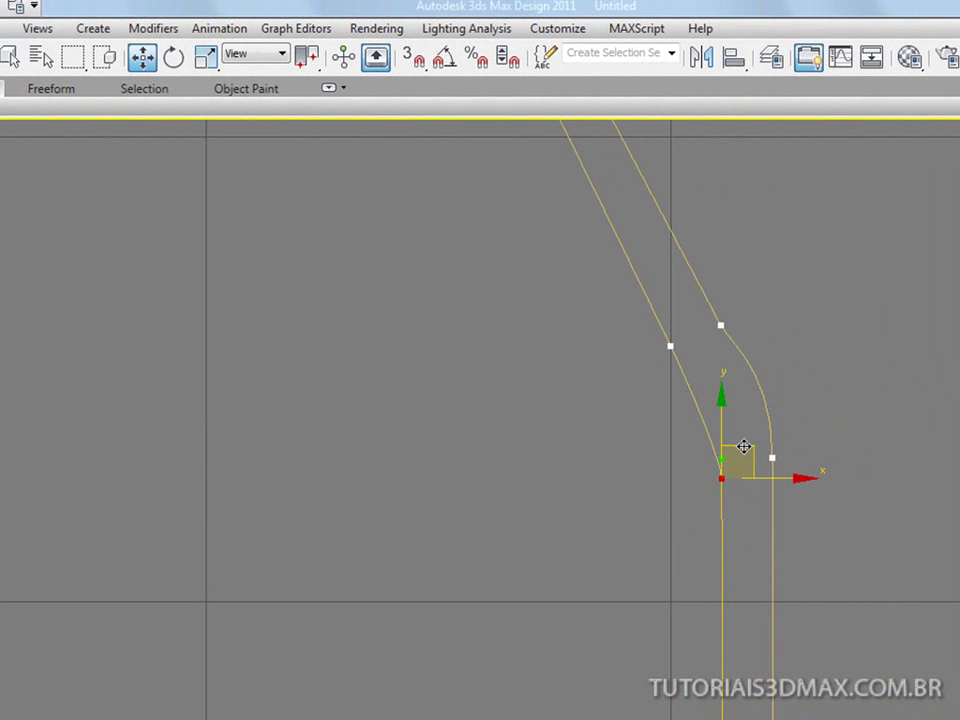
left_click_drag(722, 454, 733, 374)
scroll(705, 398, "down", 2)
scroll(781, 503, "down", 2)
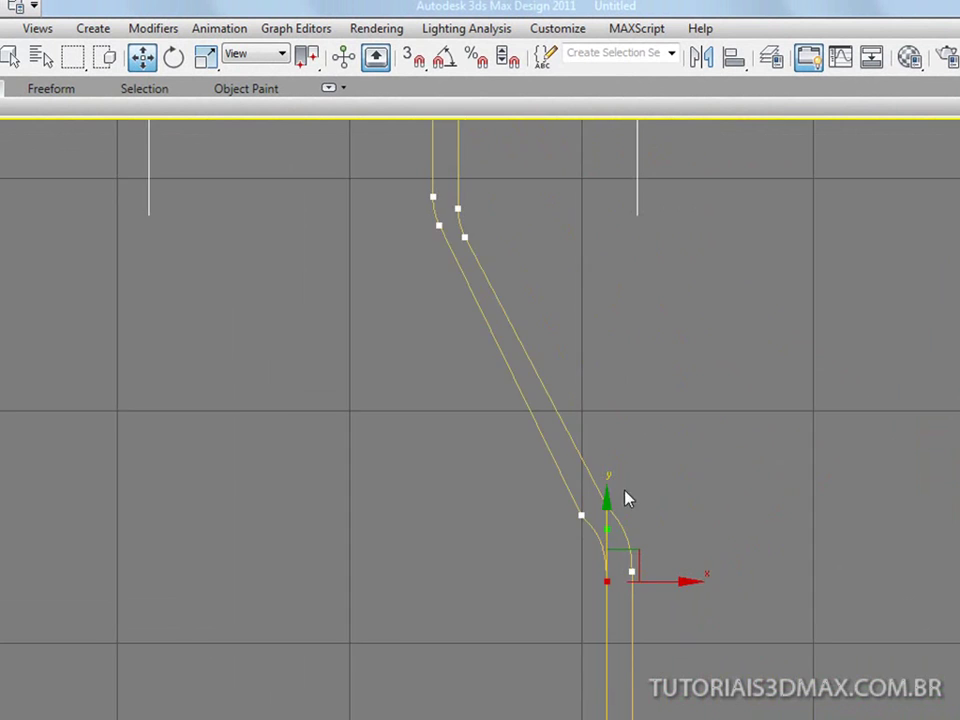
middle_click_drag(627, 499, 800, 484)
left_click_drag(818, 467, 757, 531)
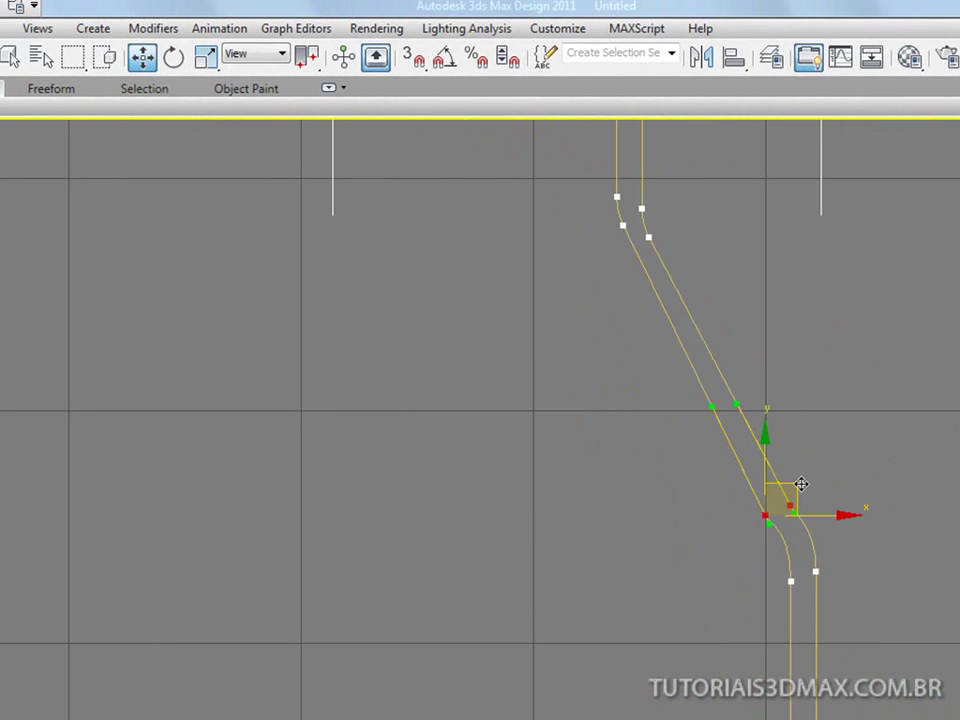
left_click_drag(807, 472, 811, 472)
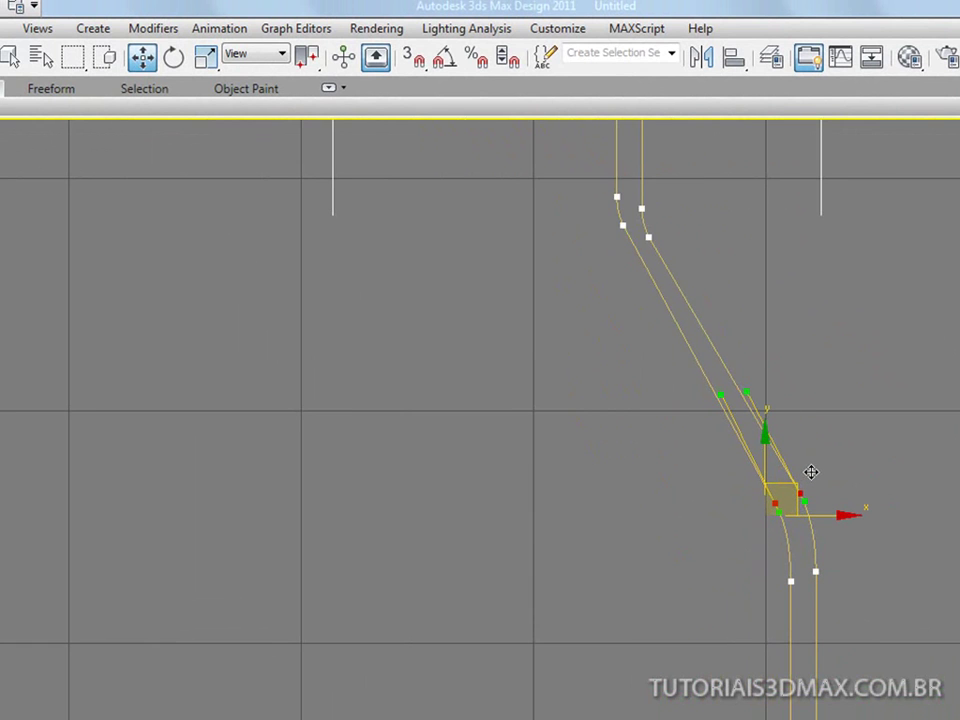
- Delete the two vertices at the upper neck bend
middle_click_drag(707, 336, 793, 668)
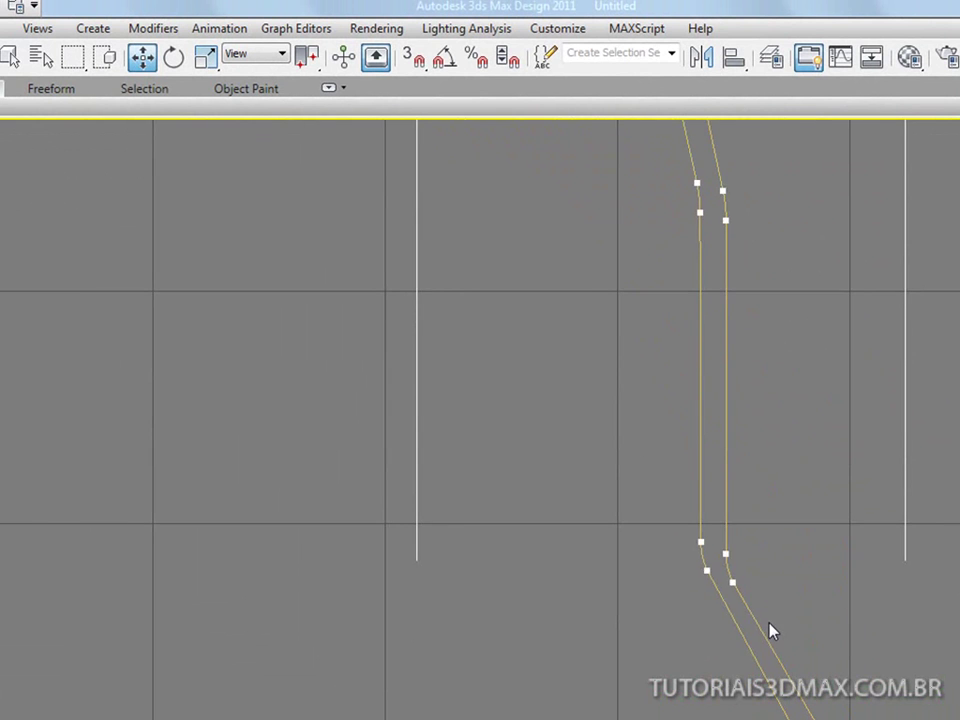
mouse_move(774, 621)
middle_mouse_down()
mouse_move(637, 274)
mouse_move(672, 568)
middle_mouse_up()
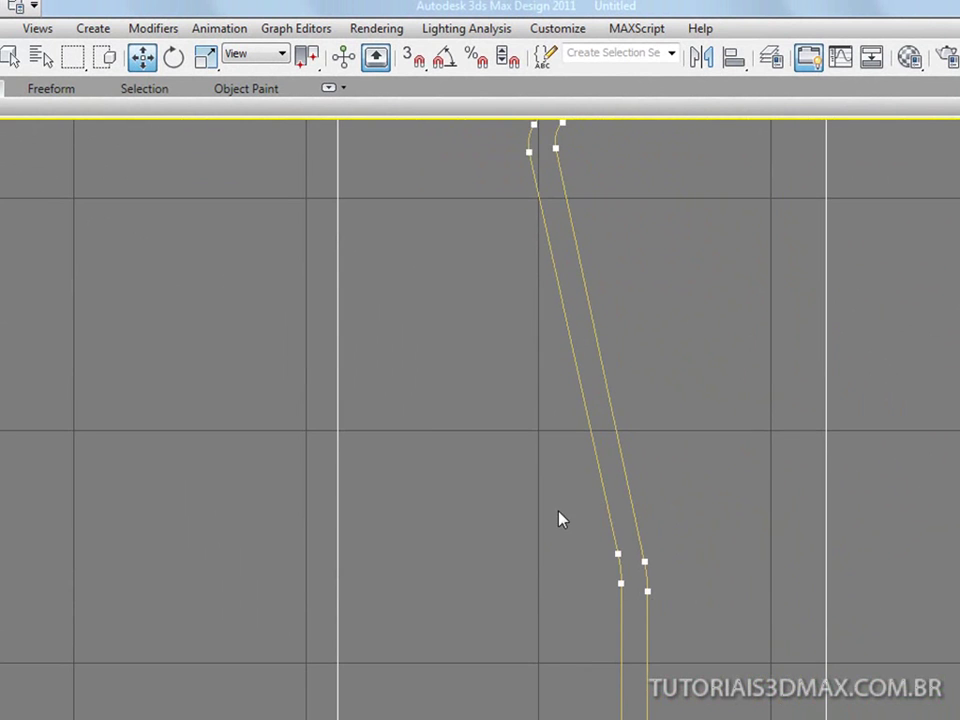
left_click(618, 553)
left_click(644, 561, "ctrl")
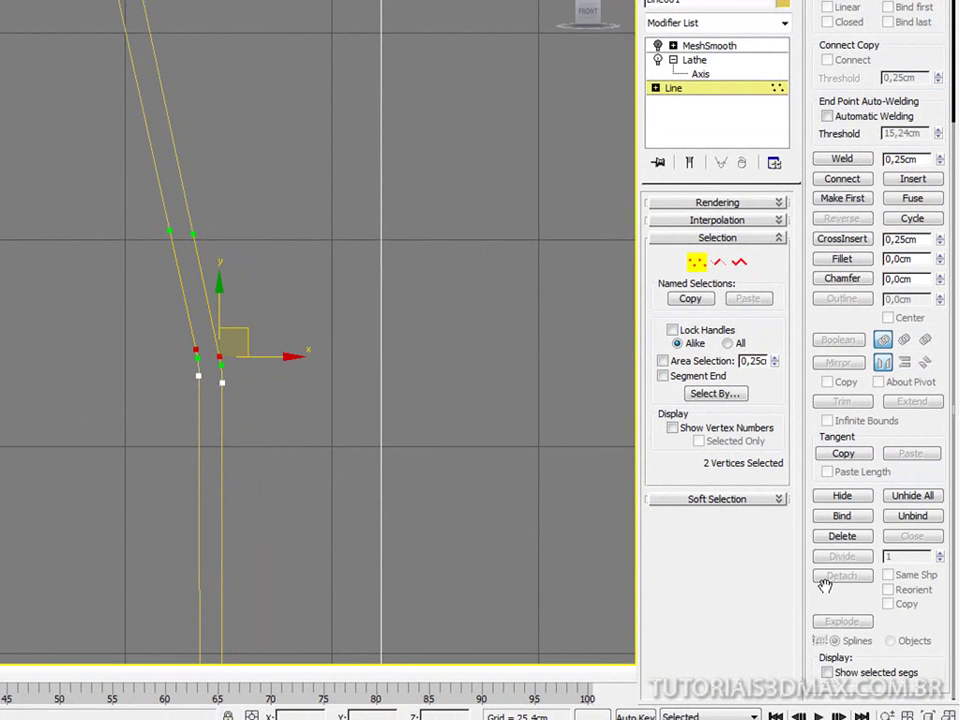
left_click(840, 537)
left_click_drag(268, 347, 170, 395)
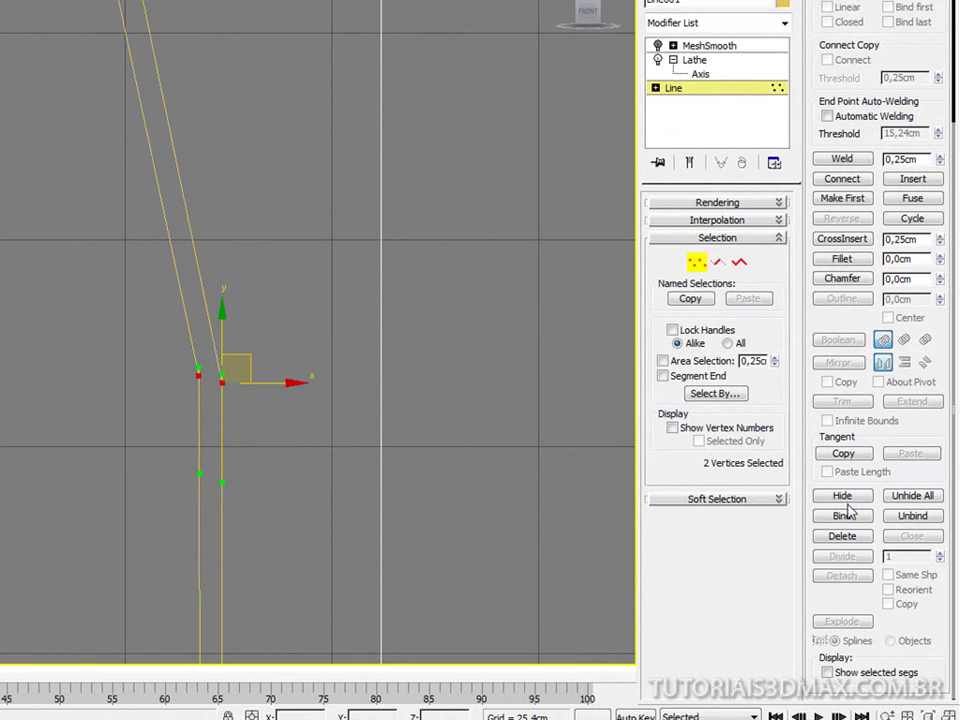
- Fillet the two remaining upper neck corners into smooth rounded bends
left_click(842, 260)
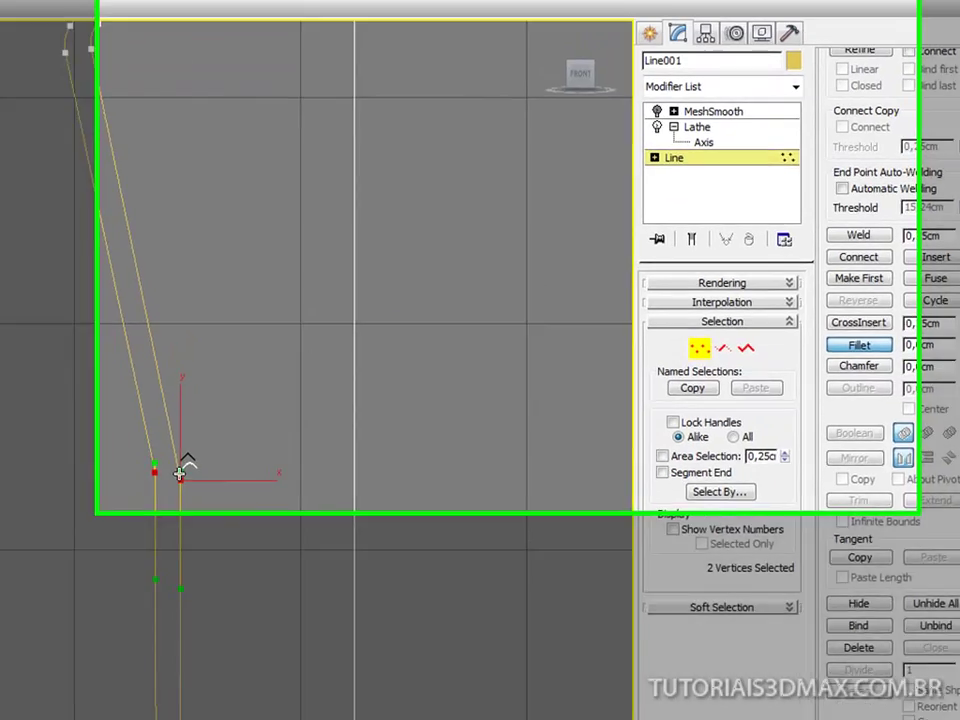
left_click_drag(222, 372, 234, 336)
left_click_drag(105, 624, 85, 456)
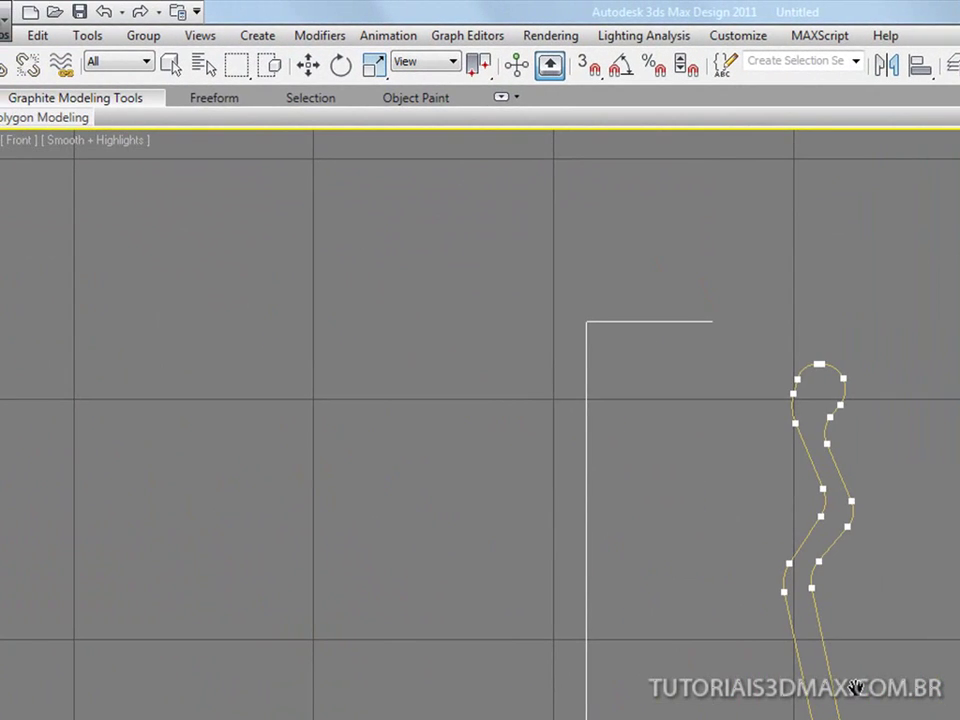
mouse_move(855, 687)
middle_mouse_down()
mouse_move(851, 606)
mouse_move(769, 527)
mouse_move(756, 379)
mouse_move(858, 377)
mouse_move(895, 444)
middle_mouse_up()
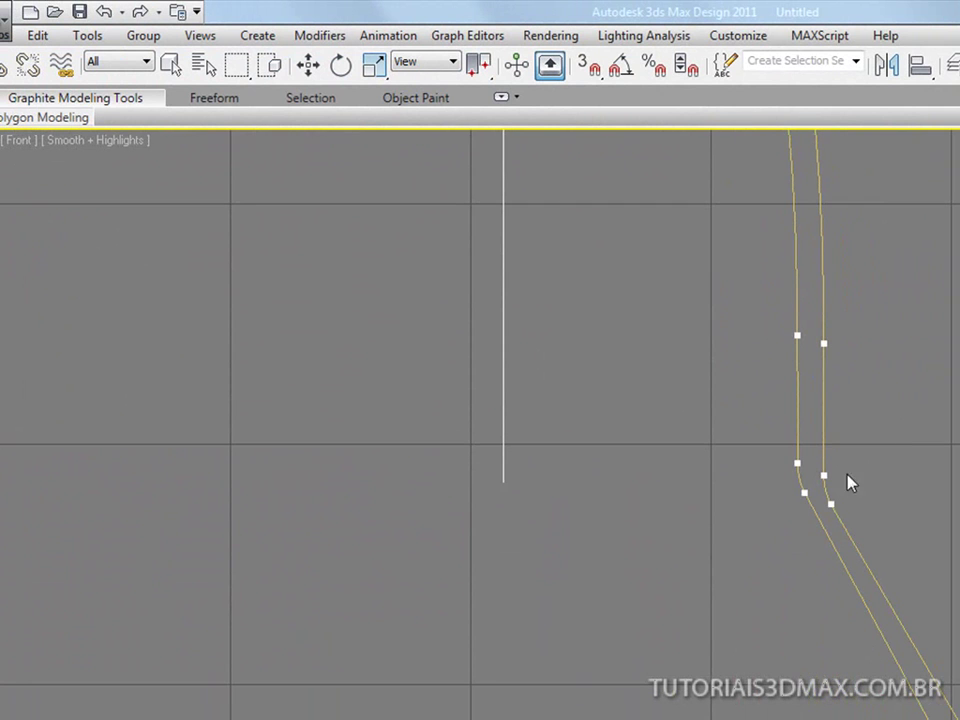
left_click(308, 64)
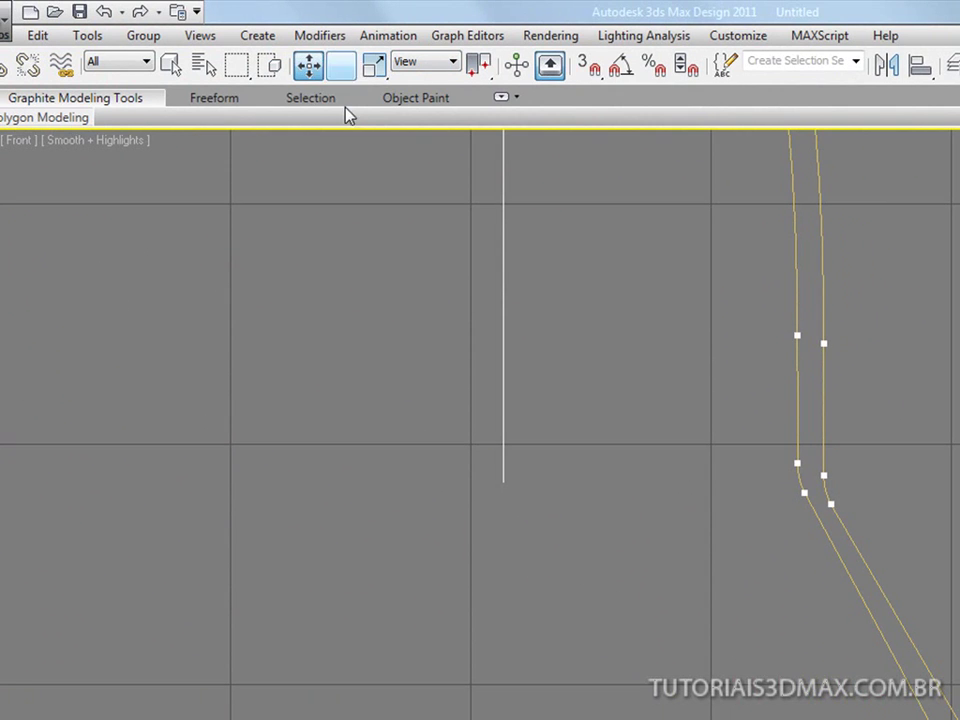